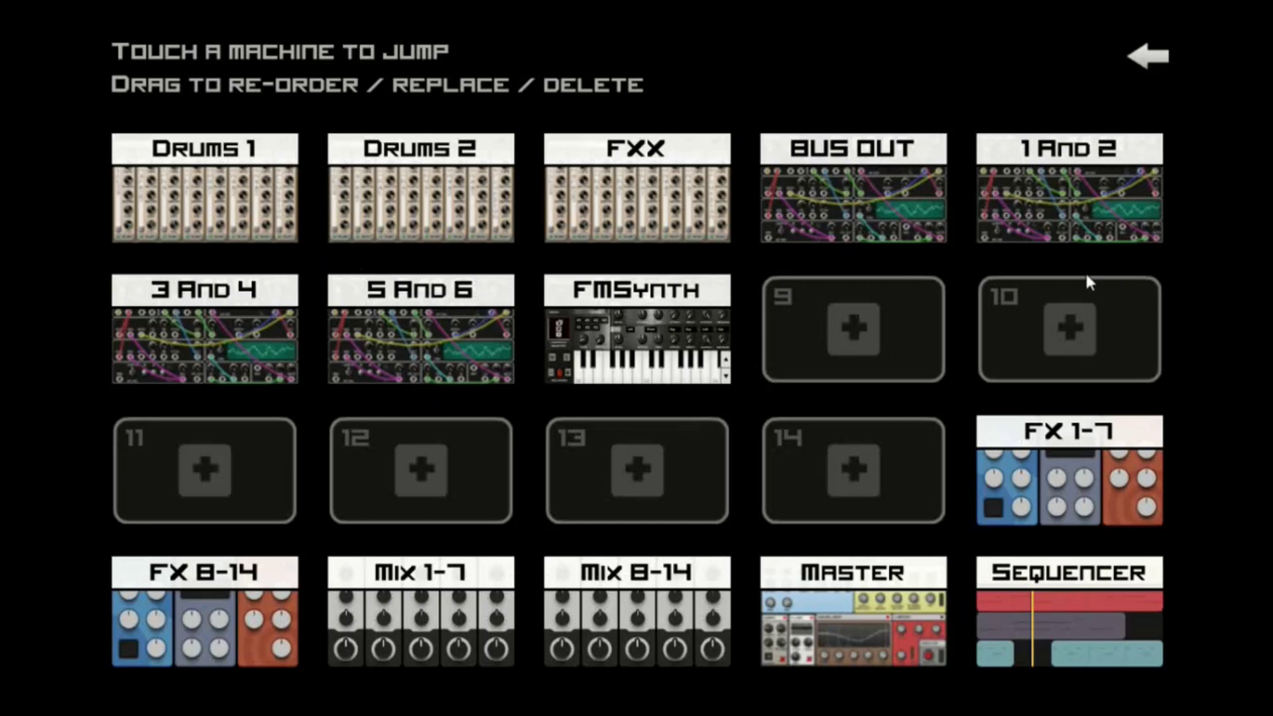
- Open the 5 And 6 rack and add two Waveform Generator modules
click(463, 331)
click(221, 197)
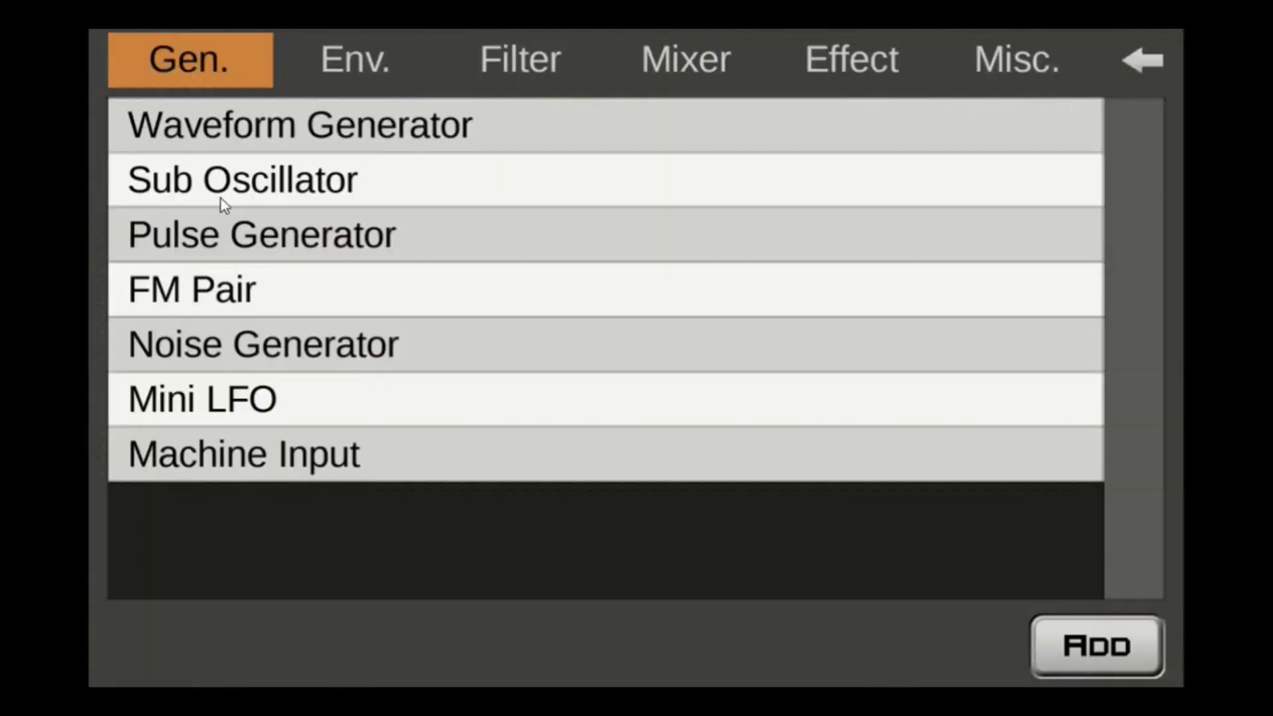
click(256, 127)
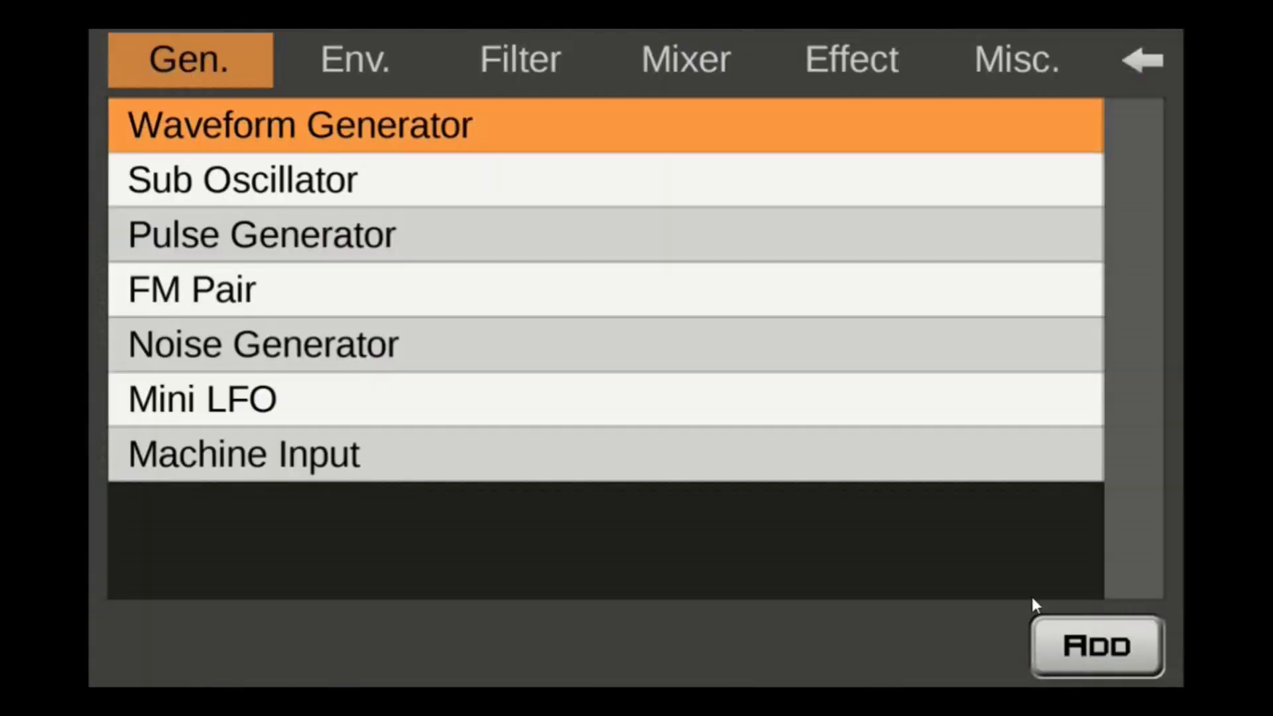
click(1128, 651)
click(488, 318)
click(1087, 648)
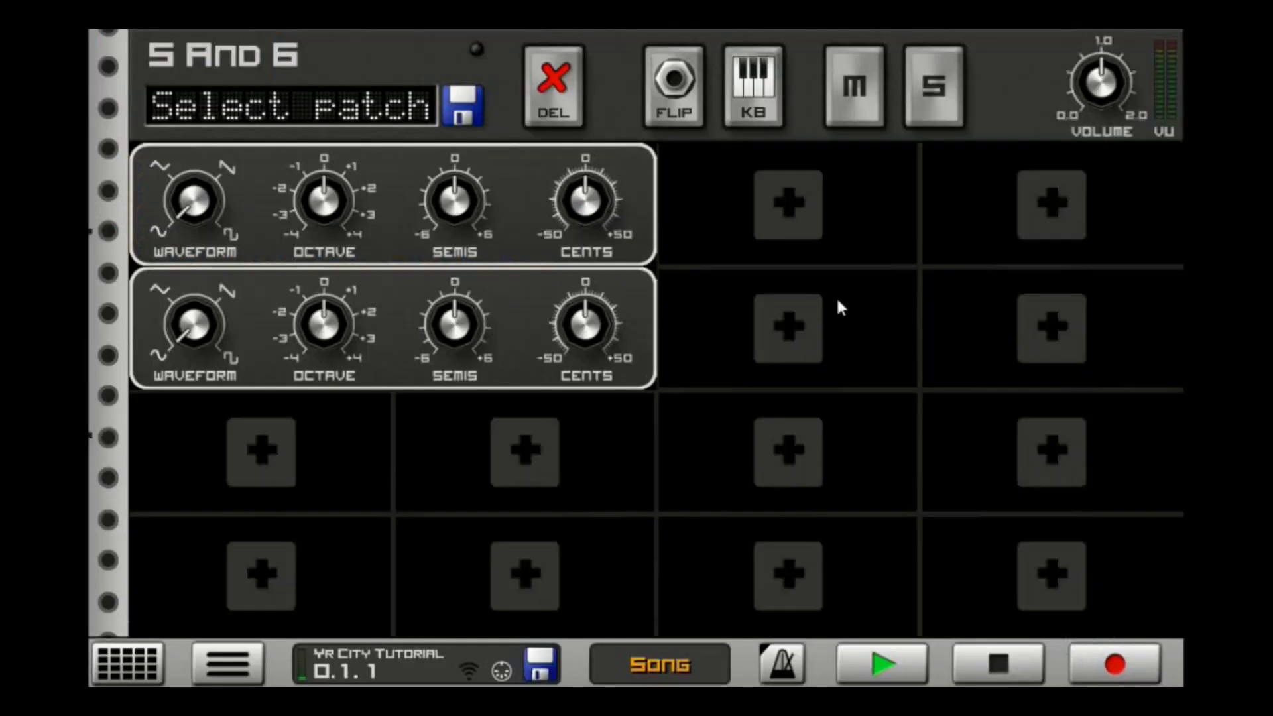
- Add two DADSR Envelope modules to the rack, then flip it to its cable jacks
click(821, 223)
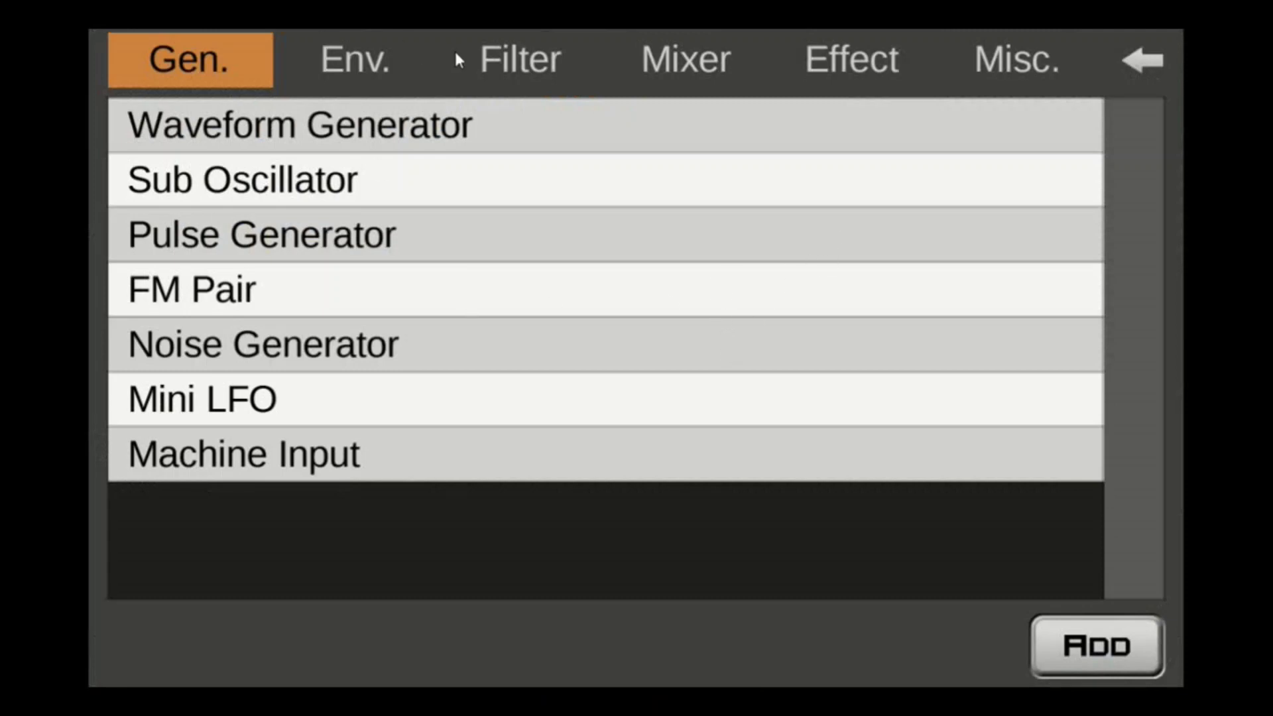
click(379, 61)
click(477, 126)
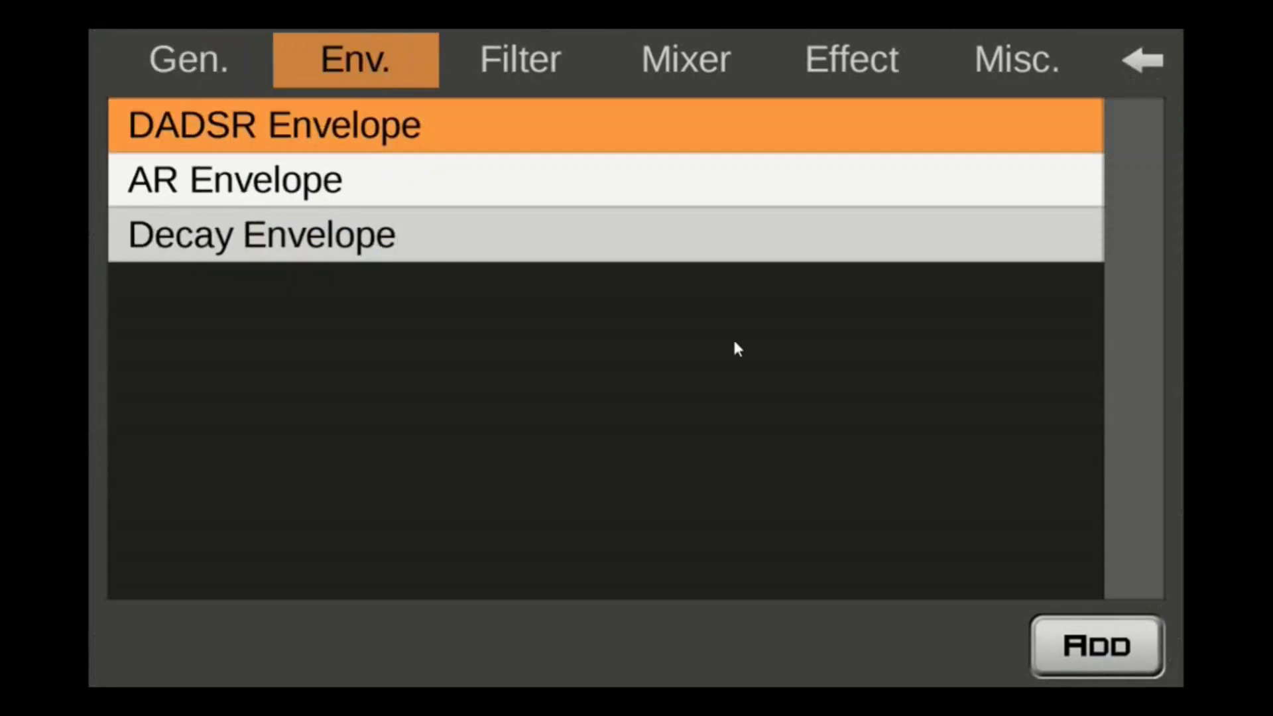
click(1137, 650)
click(685, 303)
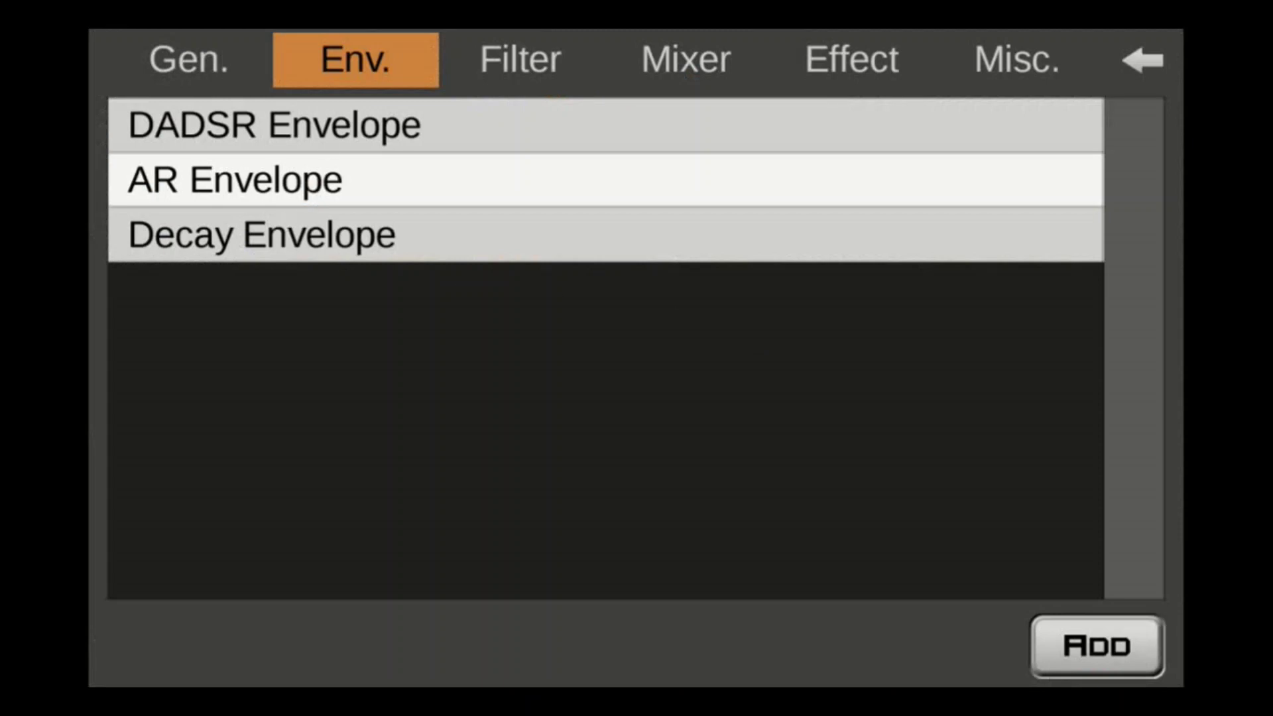
click(367, 141)
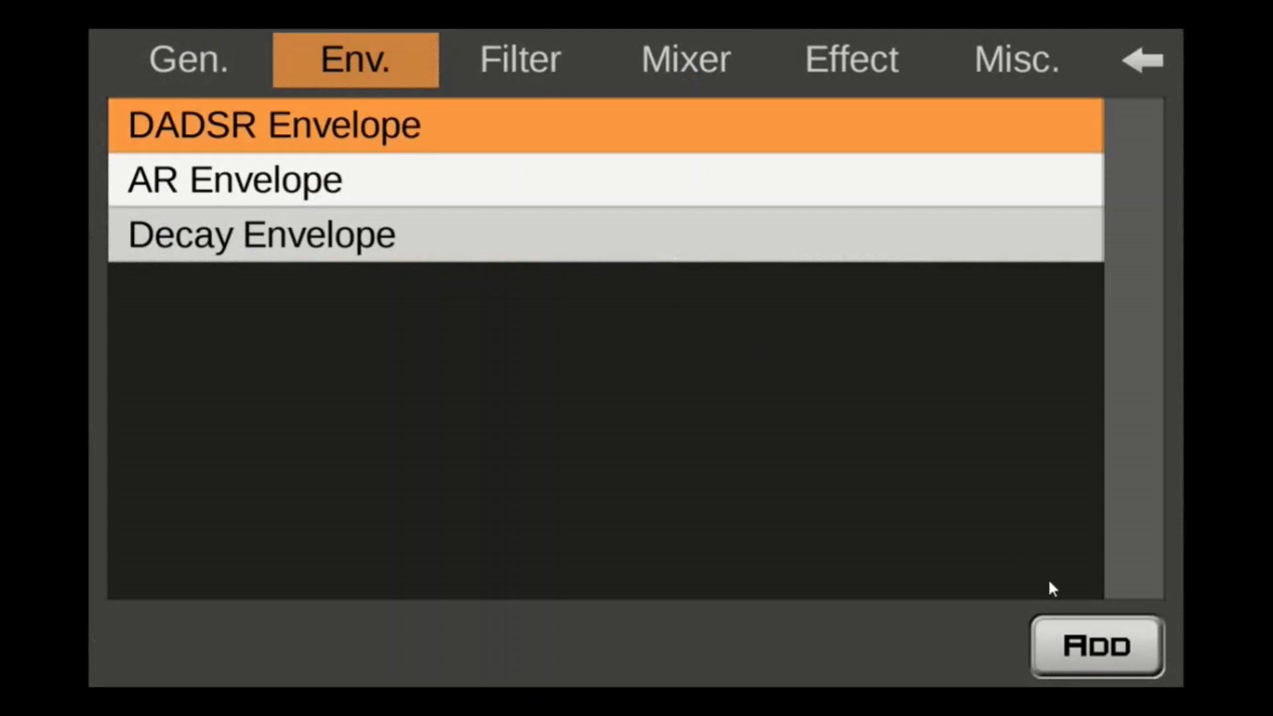
click(1094, 646)
key(Tab)
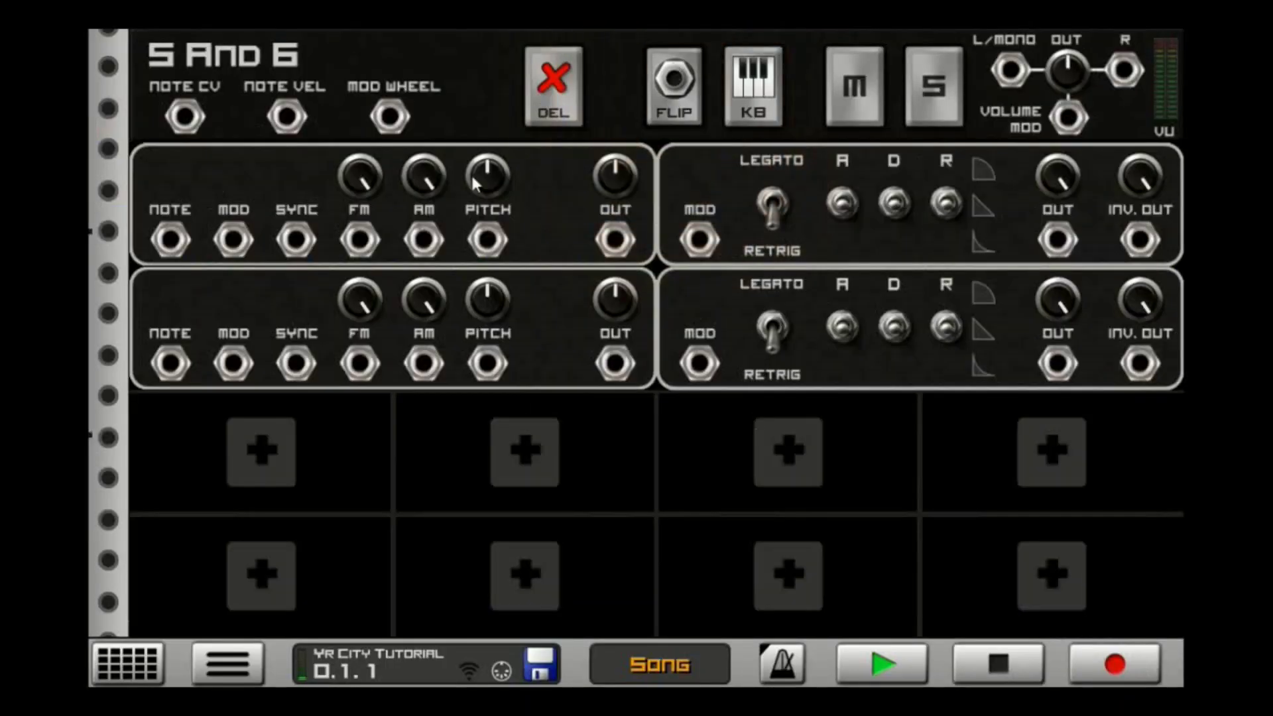
- Patch NOTE CV to both oscillators' NOTE inputs and the lower oscillator's OUT into the upper FM
drag(171, 126, 170, 366)
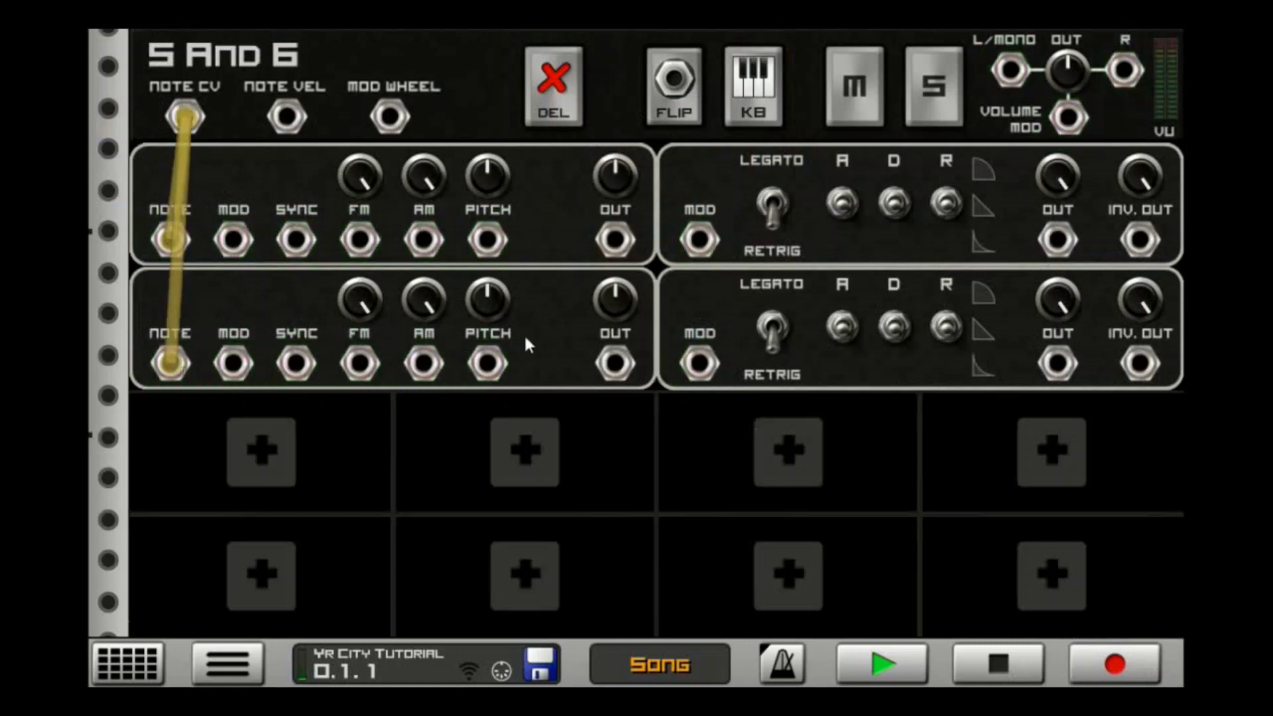
click(650, 93)
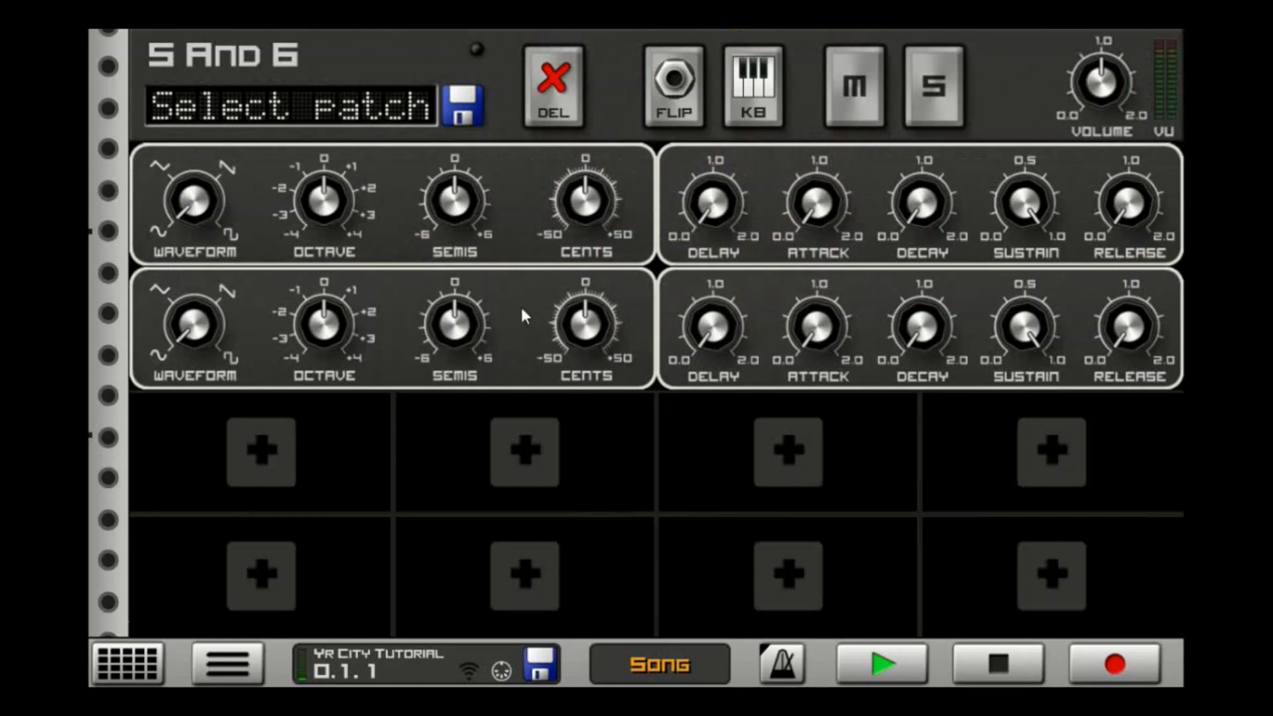
click(673, 93)
drag(613, 360, 355, 235)
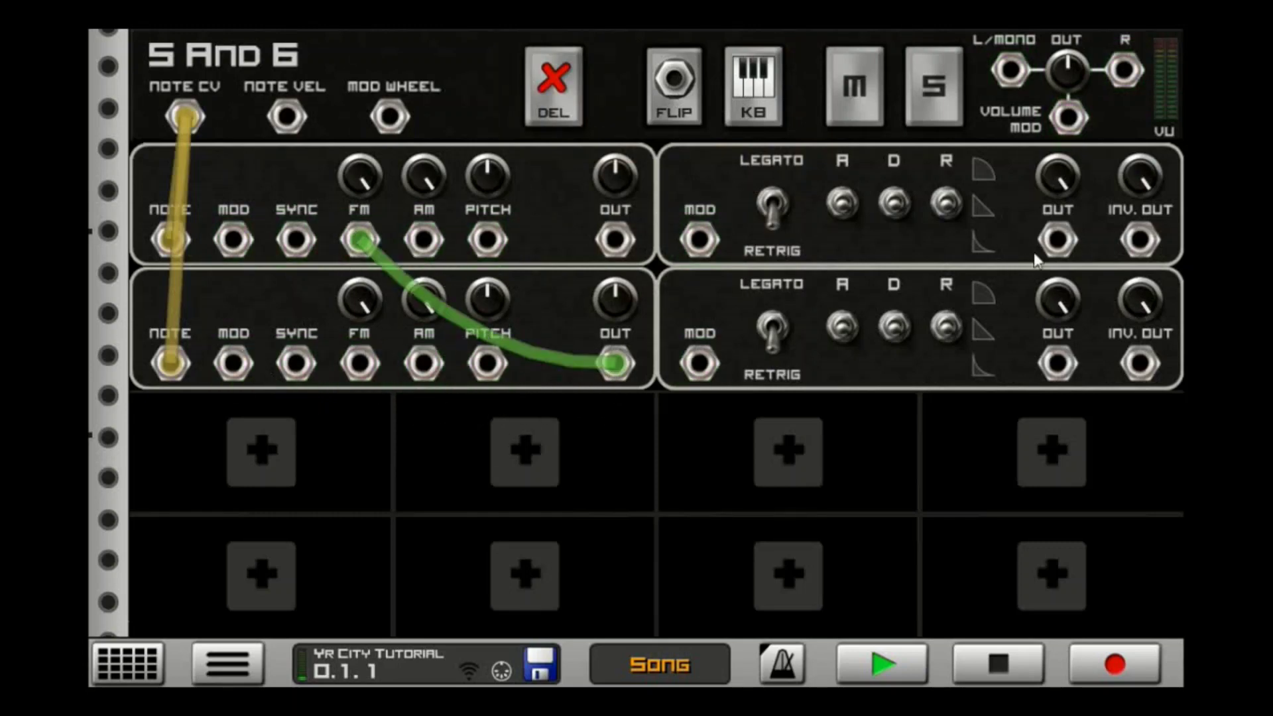
- Cable both envelope outputs to the MOD inputs and the upper oscillator's OUT to L/MONO
drag(1057, 238, 233, 240)
drag(1057, 361, 232, 363)
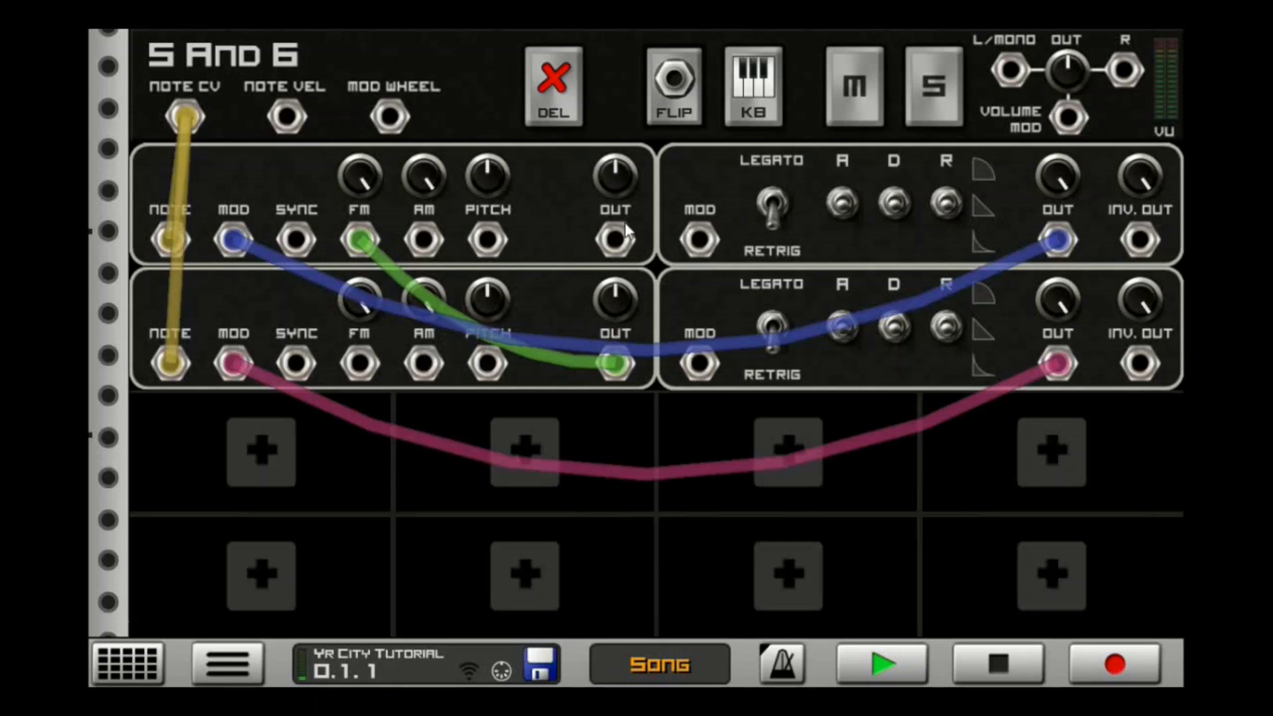
drag(615, 240, 1014, 74)
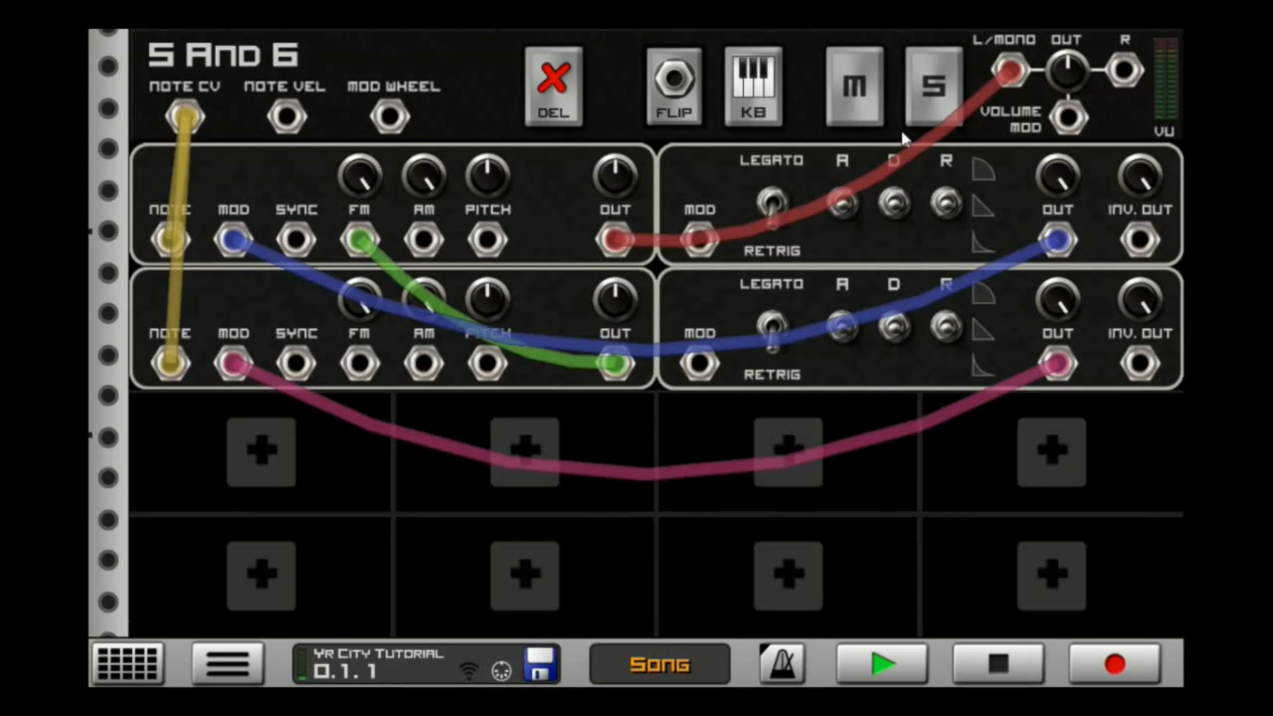
click(664, 100)
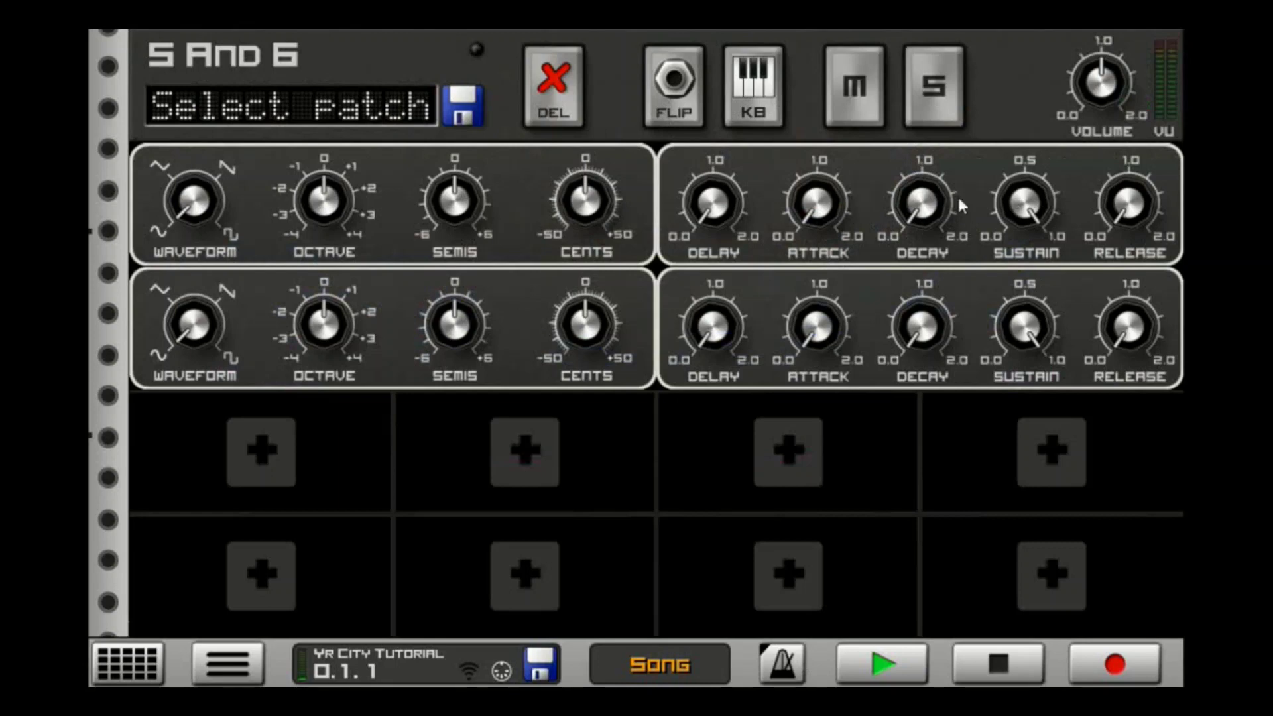
- Raise the top envelope's attack and add a Misc. Oscilloscope module to an empty slot
drag(783, 218, 837, 112)
click(836, 407)
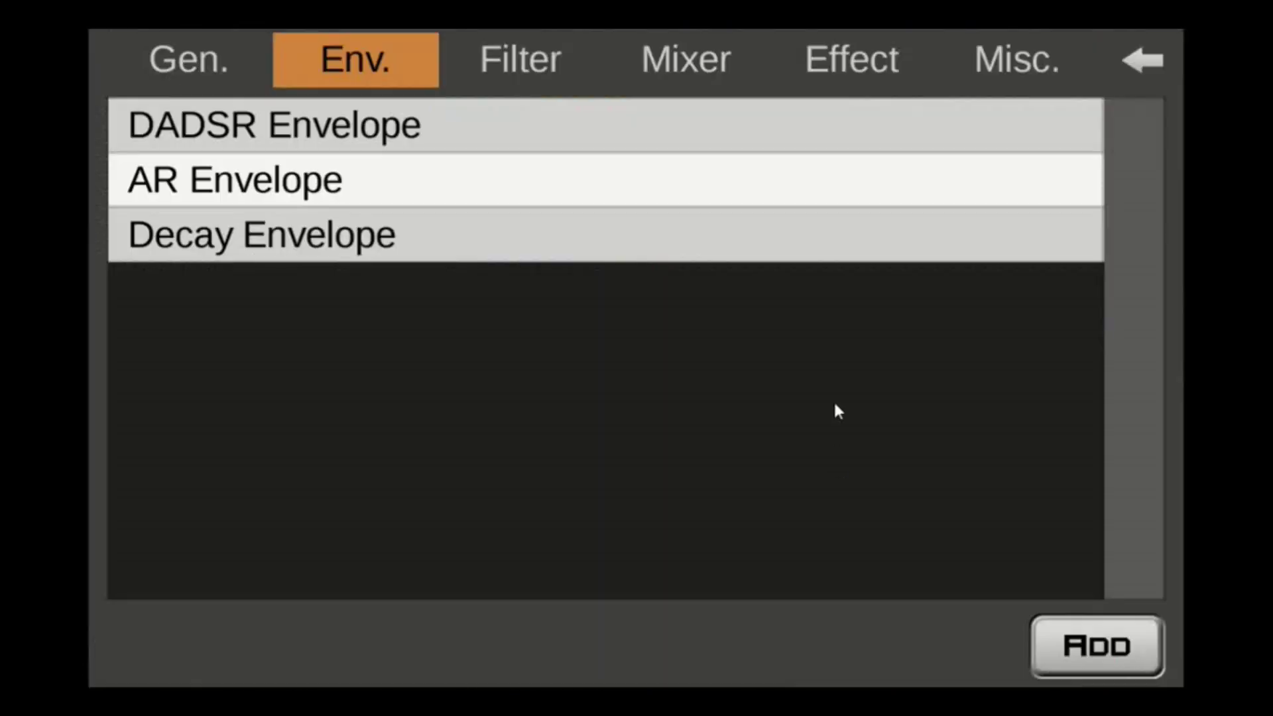
click(952, 79)
click(499, 471)
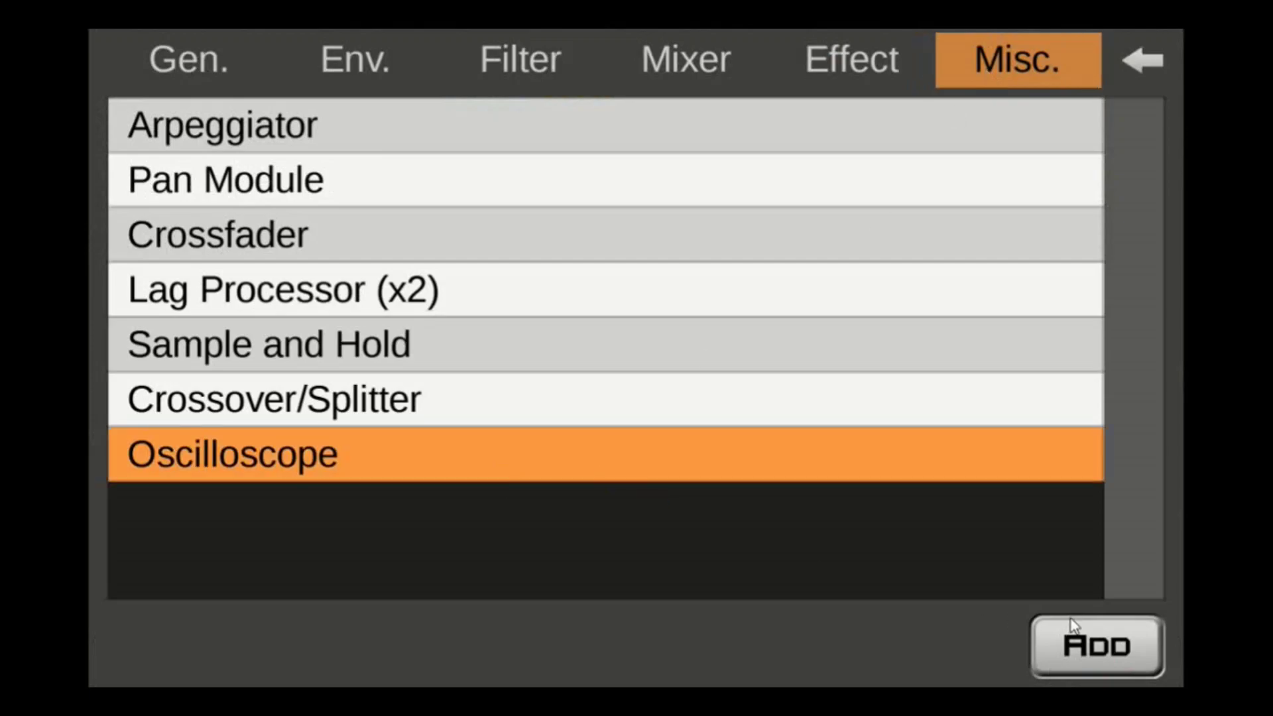
click(1076, 640)
- Cable the upper oscillator's OUT into the Oscilloscope input
click(674, 86)
drag(615, 240, 725, 509)
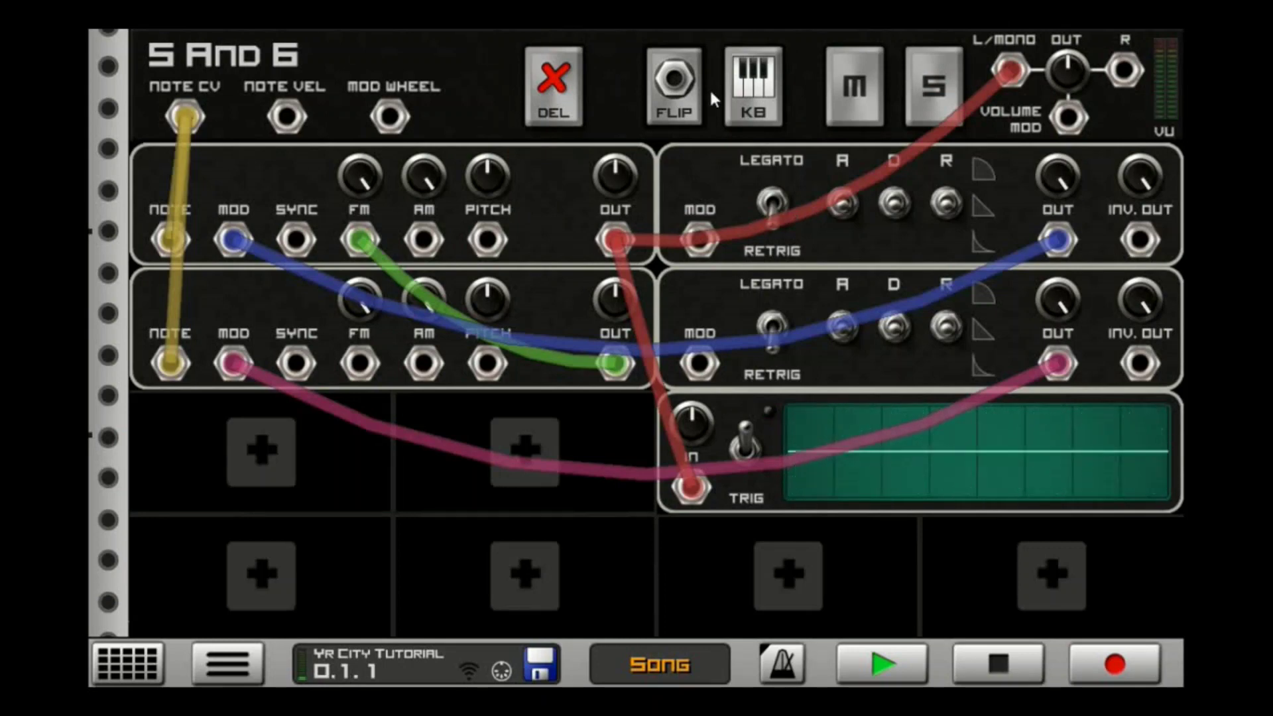
click(674, 88)
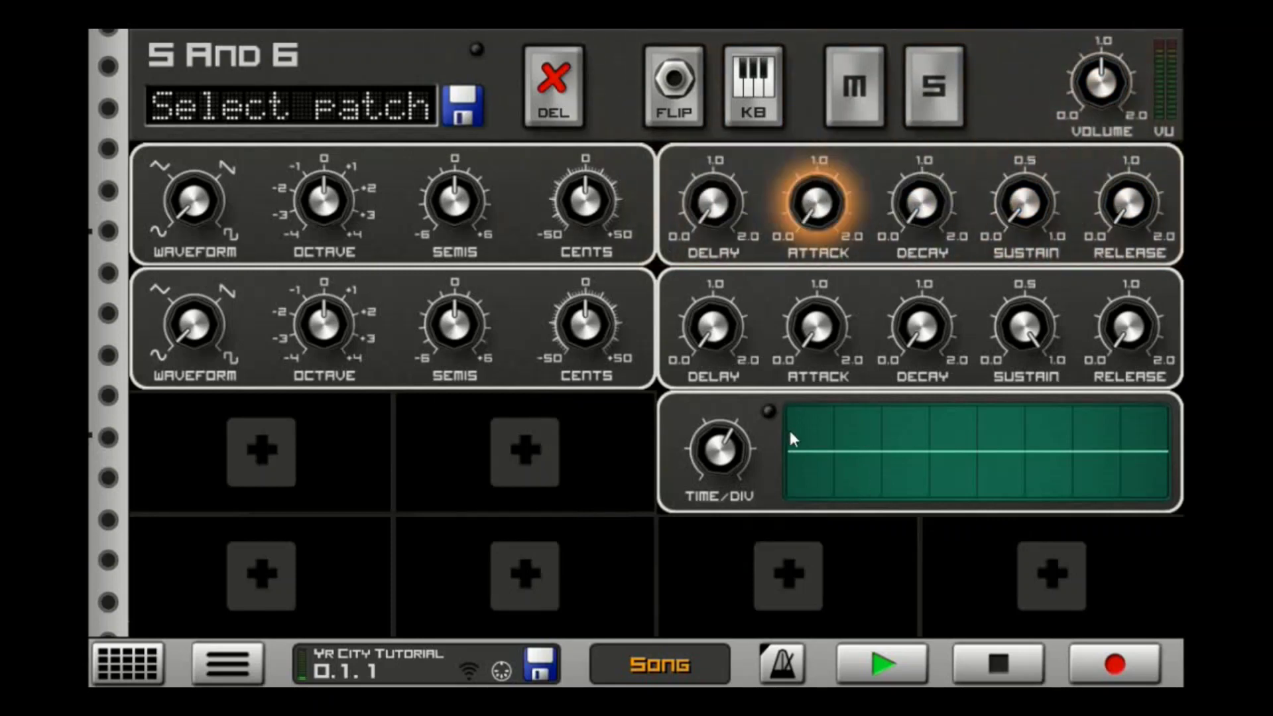
- Set the lower envelope's attack and decay to about 1.0, lower its sustain, and play to watch the scope
drag(828, 298, 847, 233)
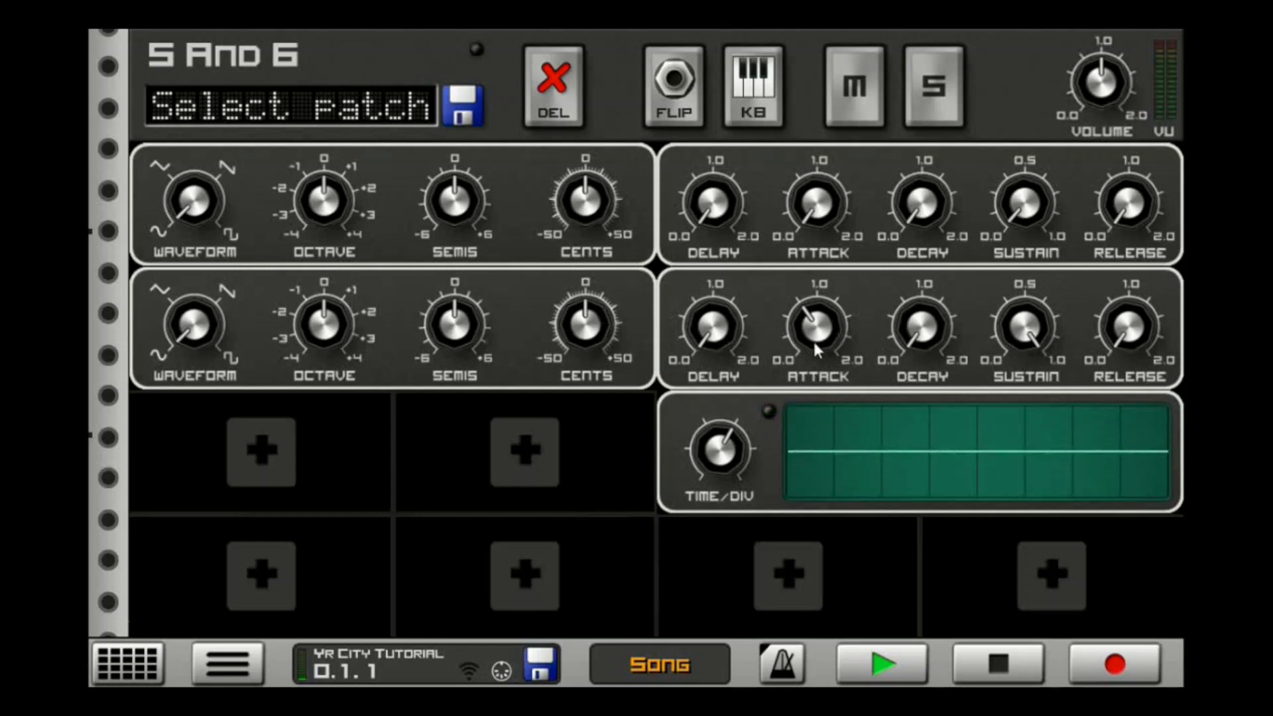
drag(829, 326, 786, 397)
click(675, 98)
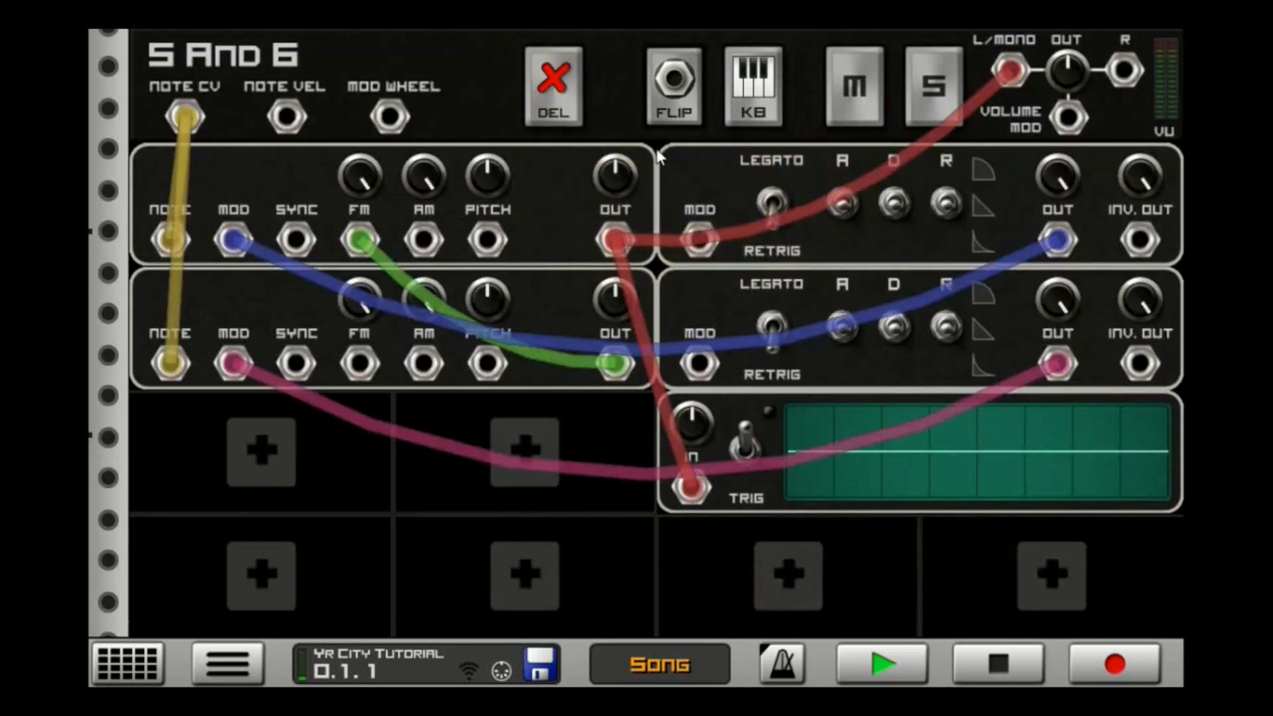
click(676, 100)
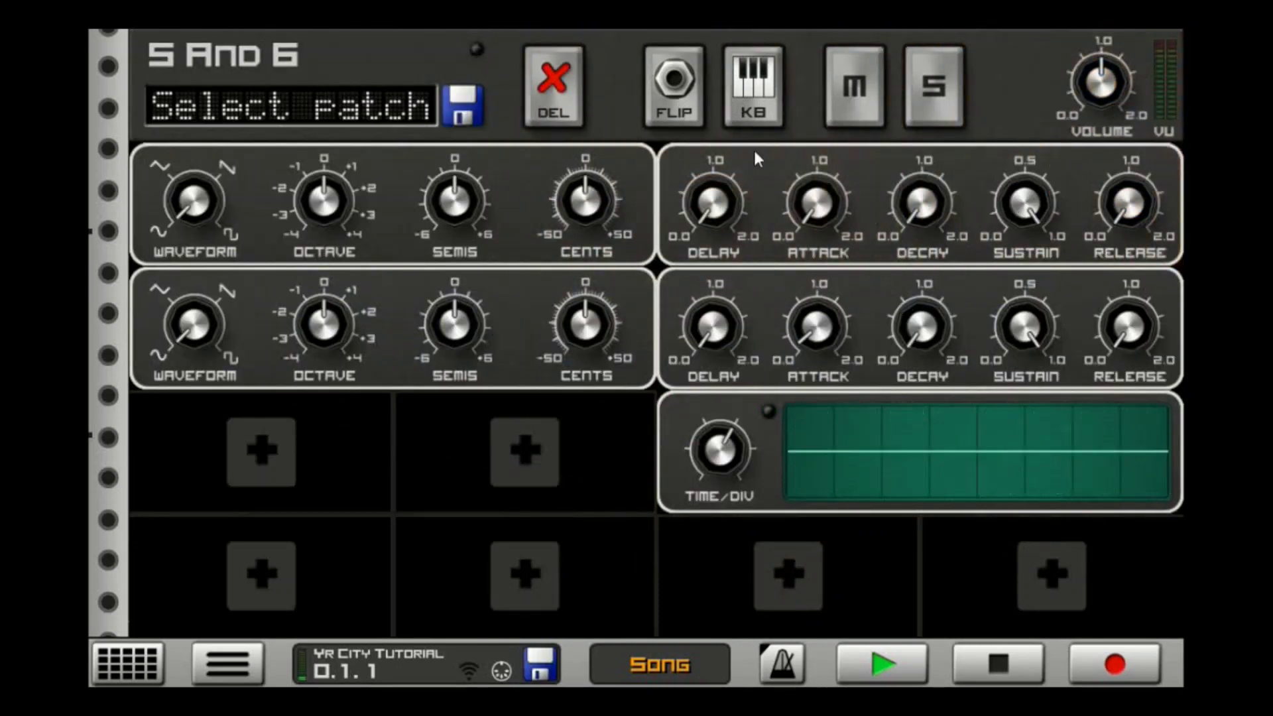
drag(817, 325, 842, 269)
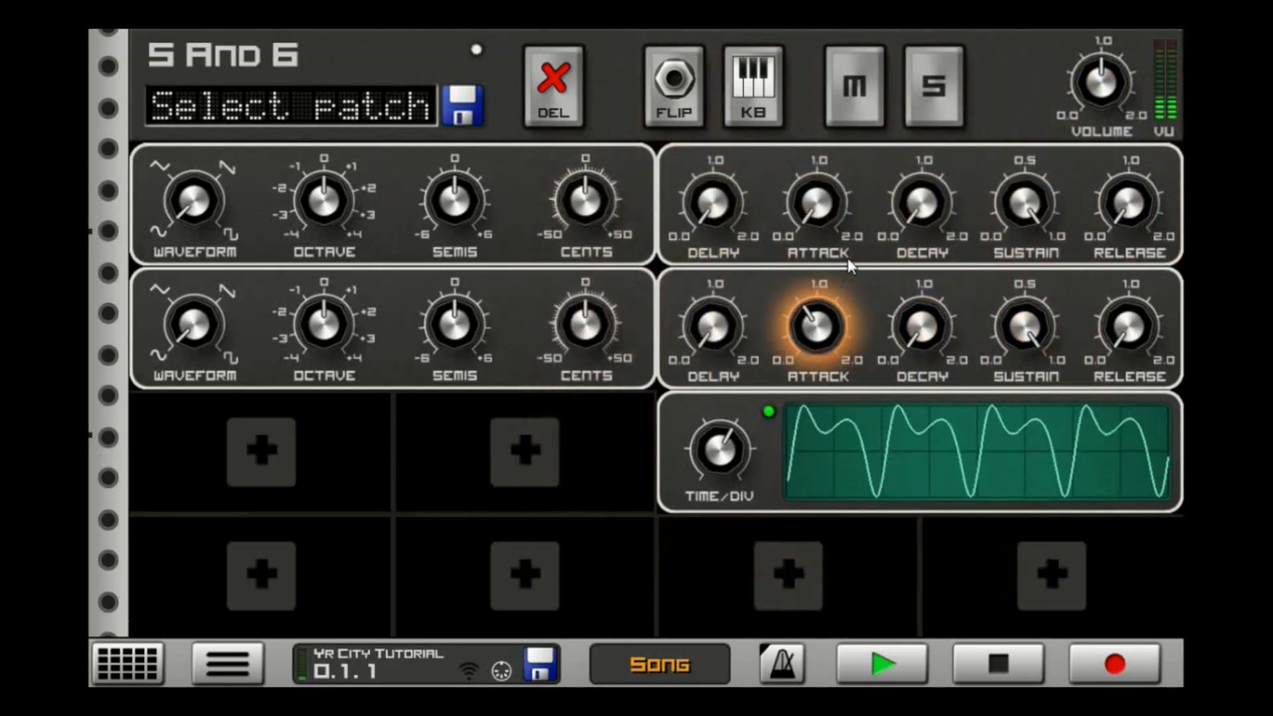
drag(864, 224, 859, 268)
drag(940, 343, 978, 199)
drag(1025, 325, 1022, 371)
click(869, 666)
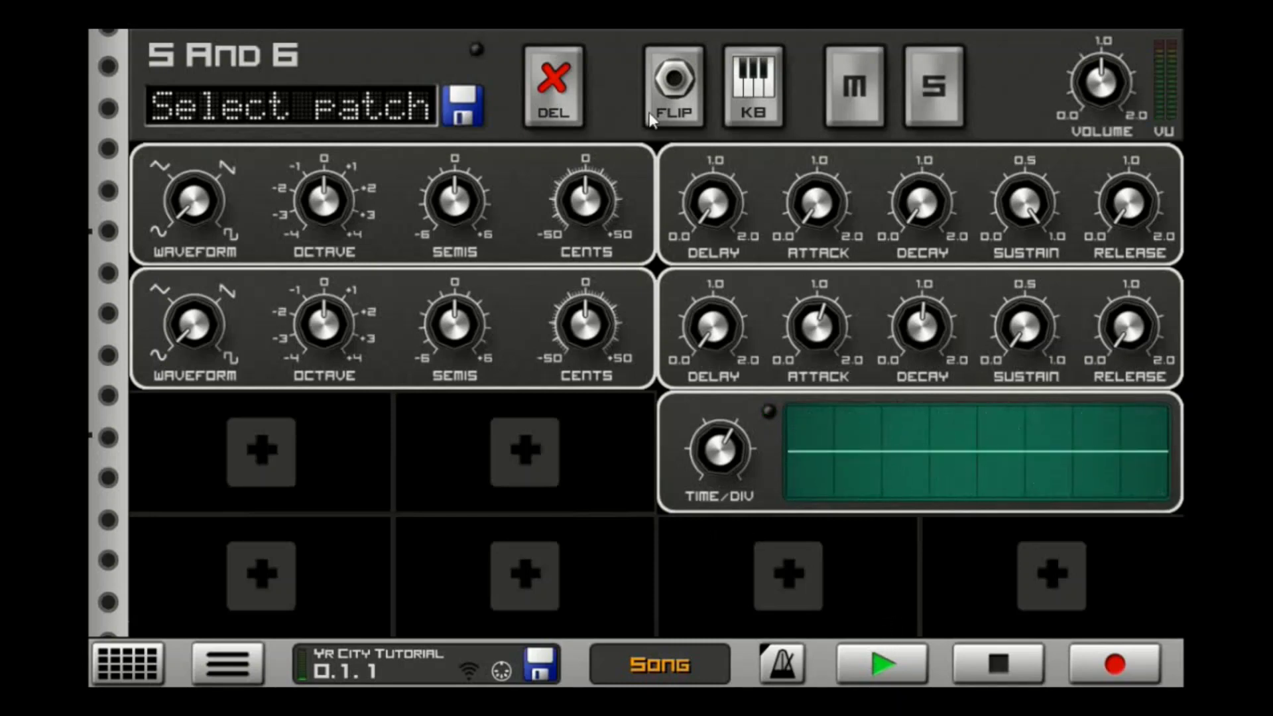
click(683, 100)
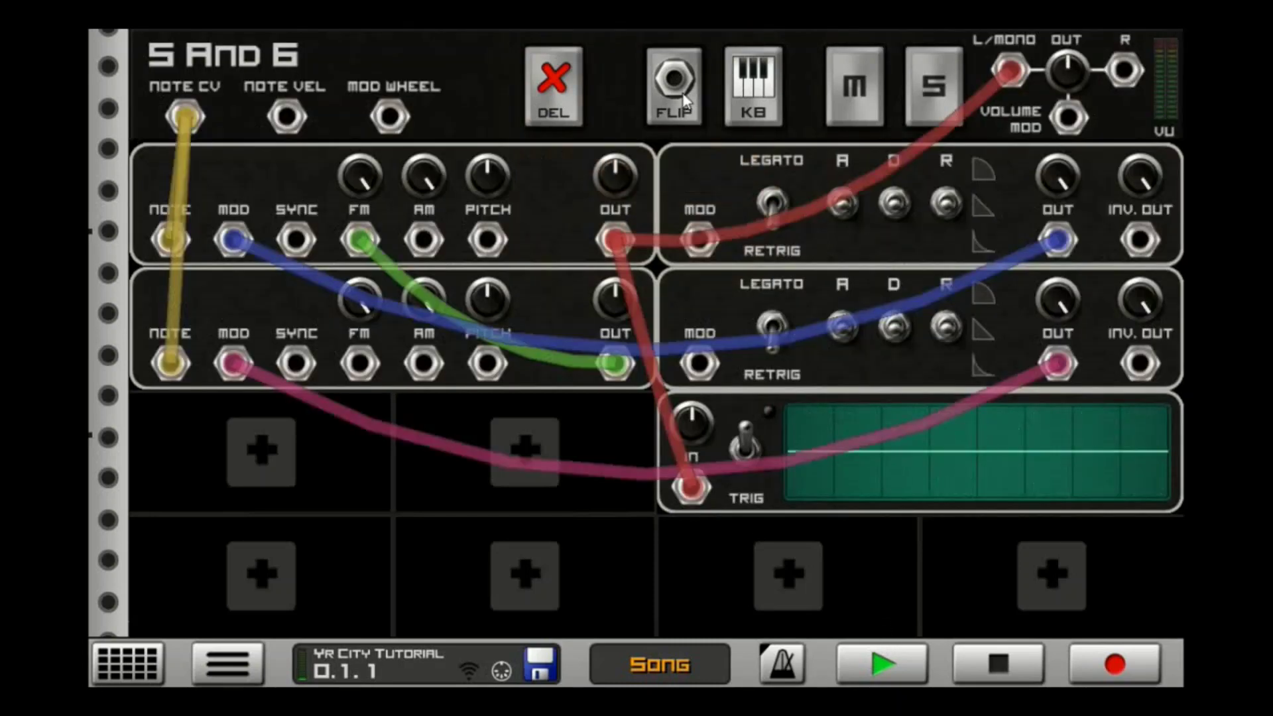
- Rebalance the oscillator OUT knobs, leaving the first oscillator's output at about 12 o'clock
click(688, 99)
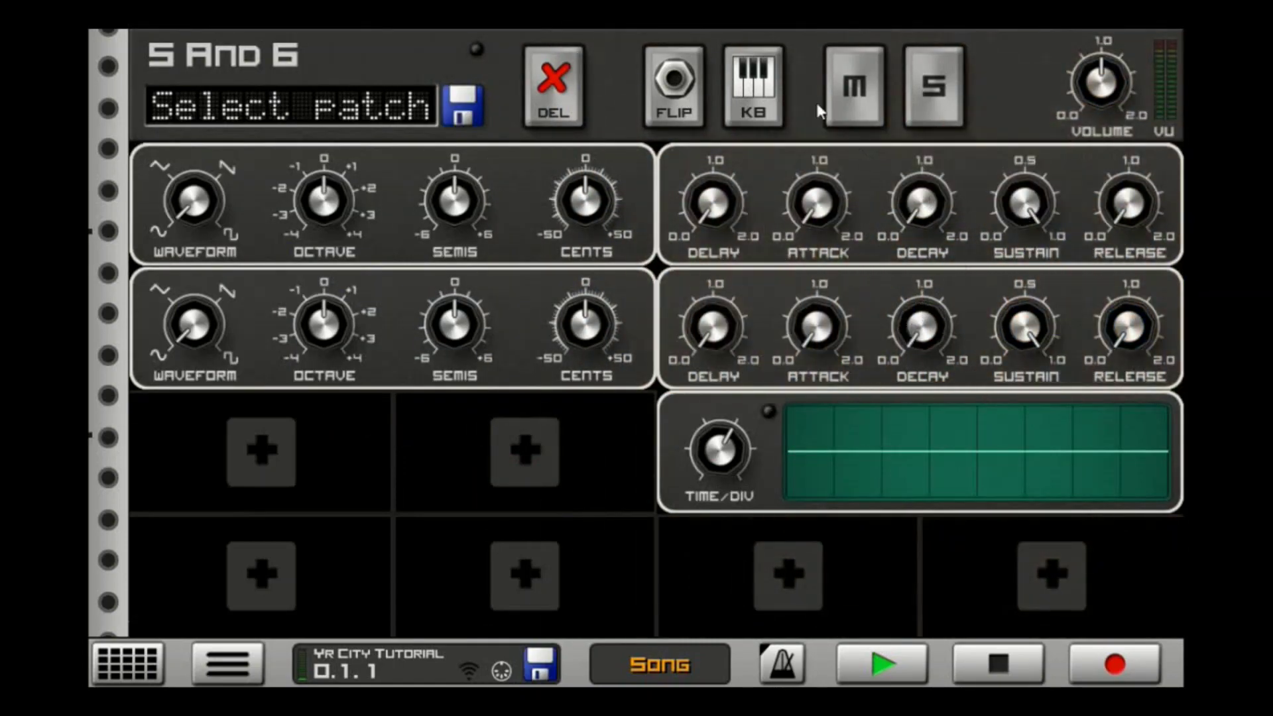
click(683, 103)
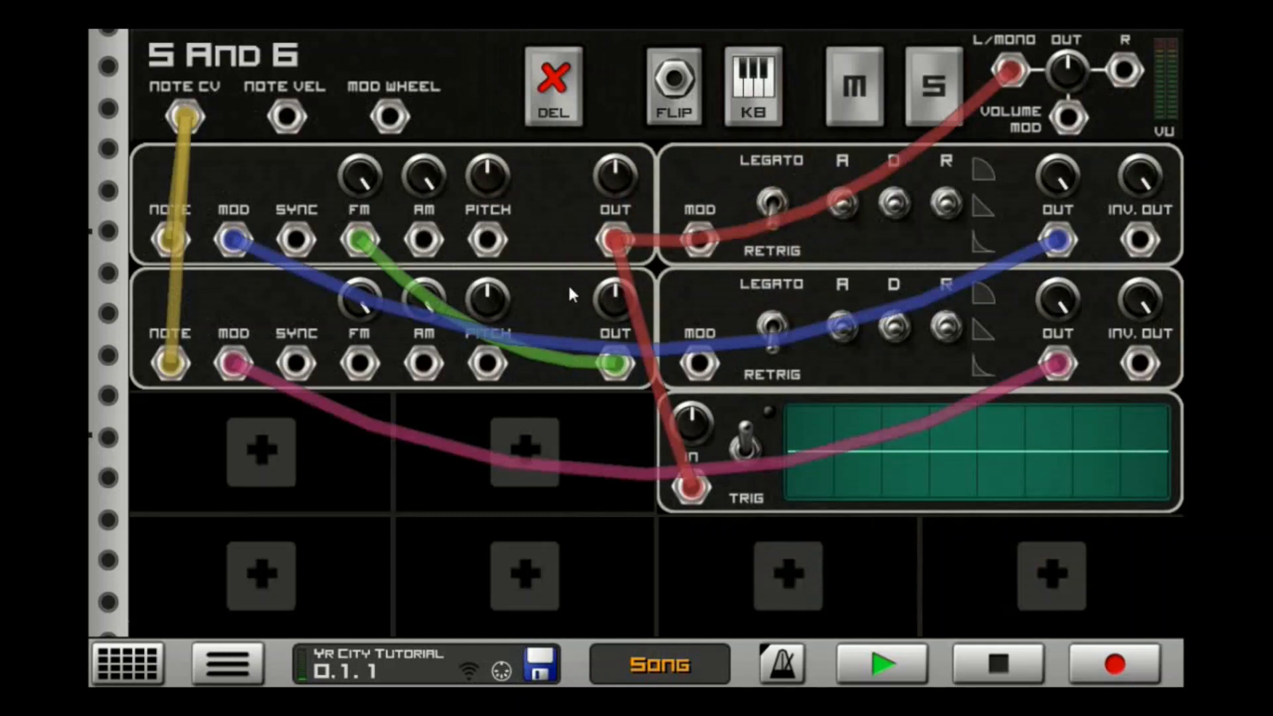
drag(615, 302, 581, 453)
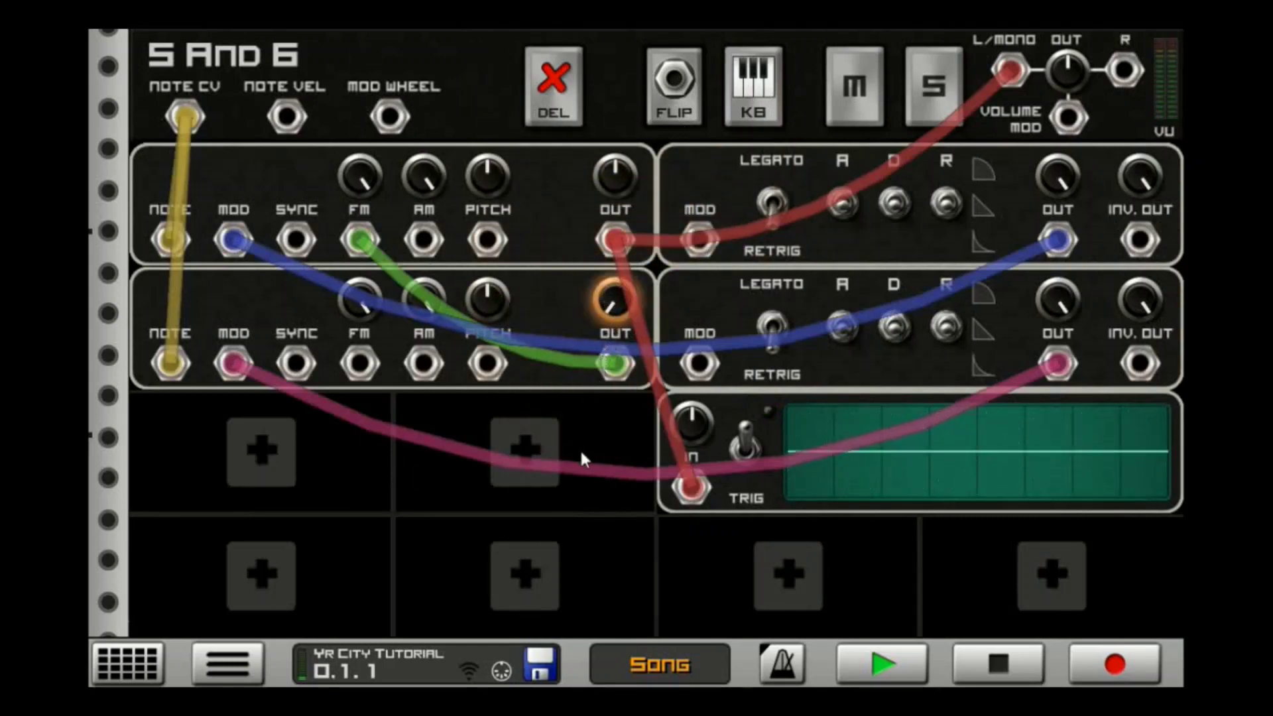
drag(579, 448, 664, 192)
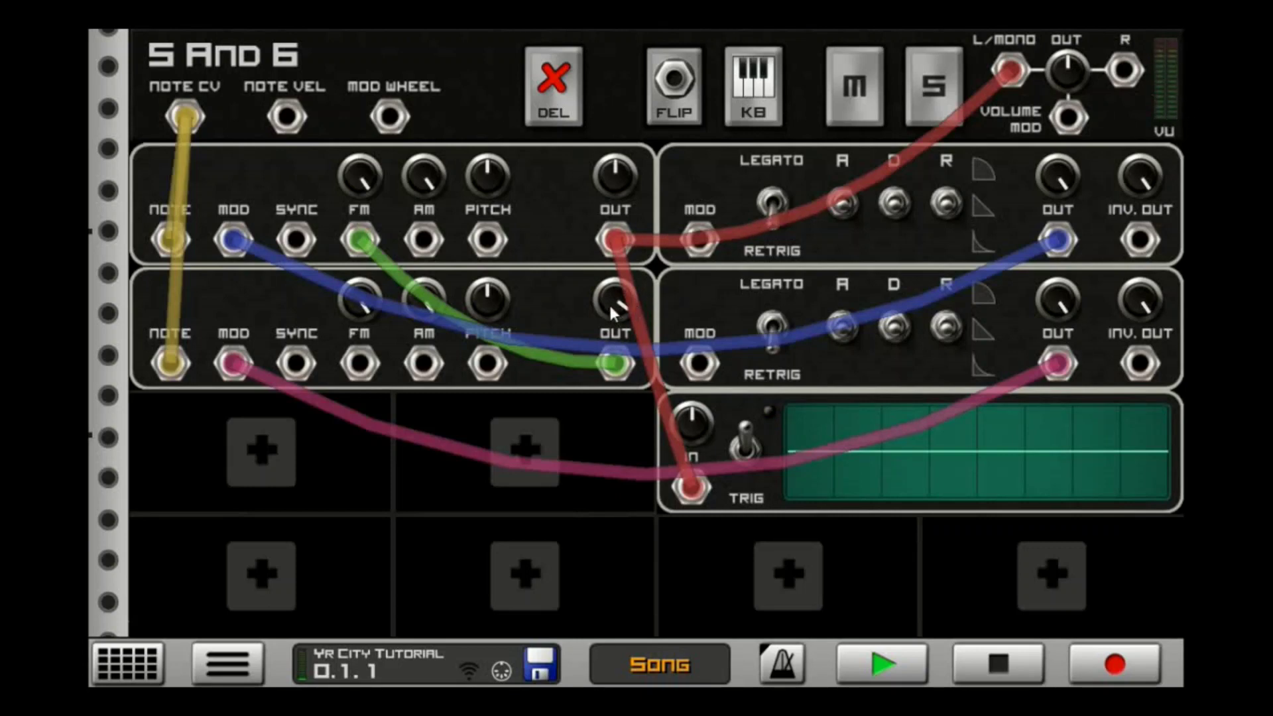
drag(615, 291, 570, 503)
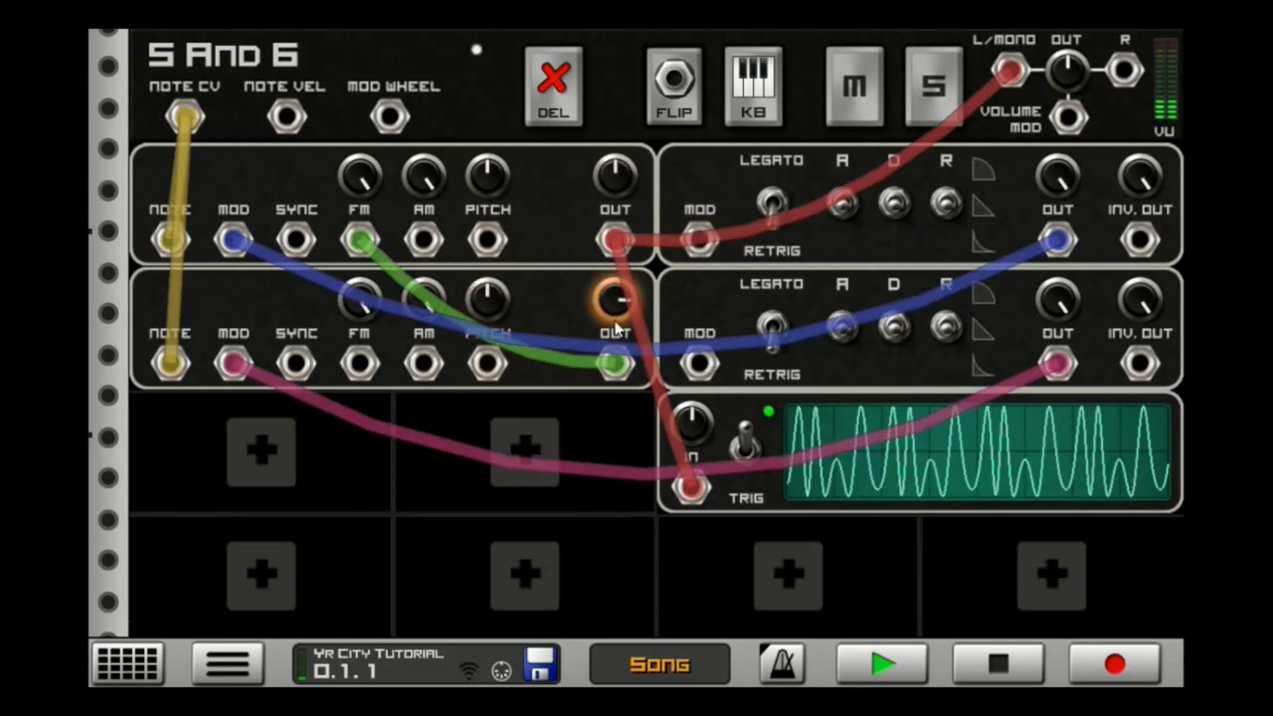
drag(615, 320, 618, 512)
drag(646, 302, 656, 467)
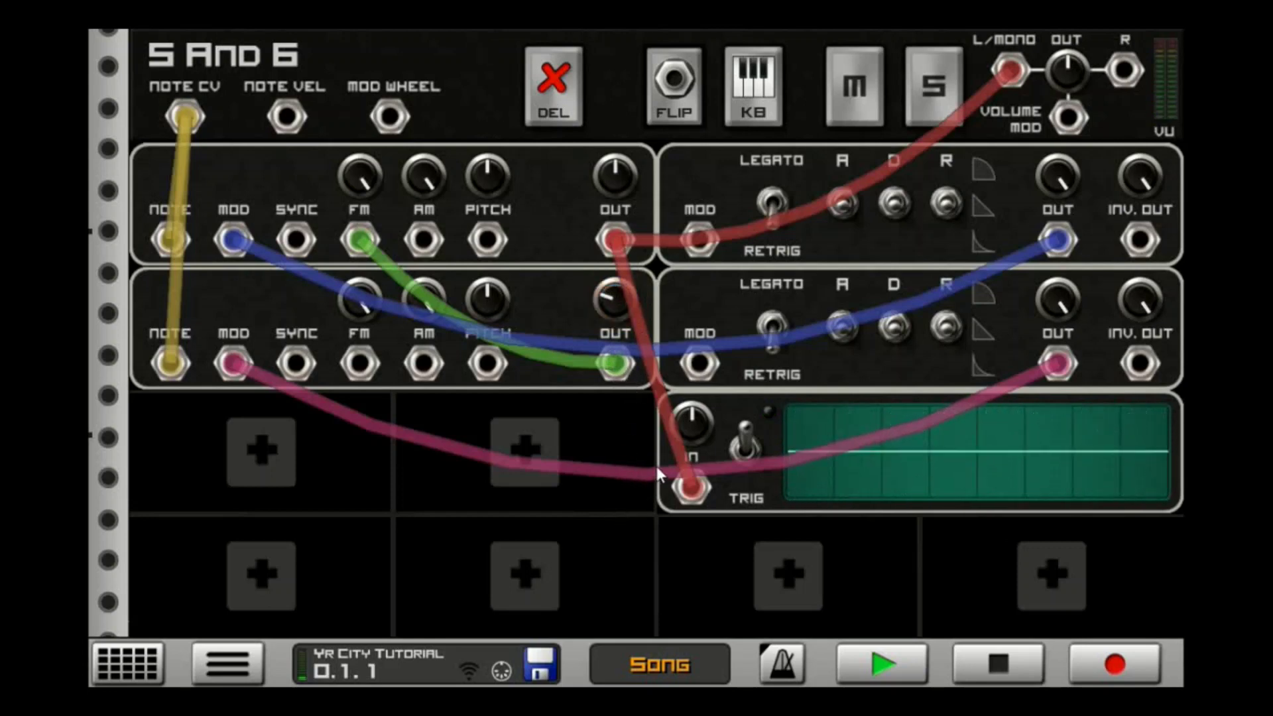
double_click(612, 300)
drag(619, 170, 619, 123)
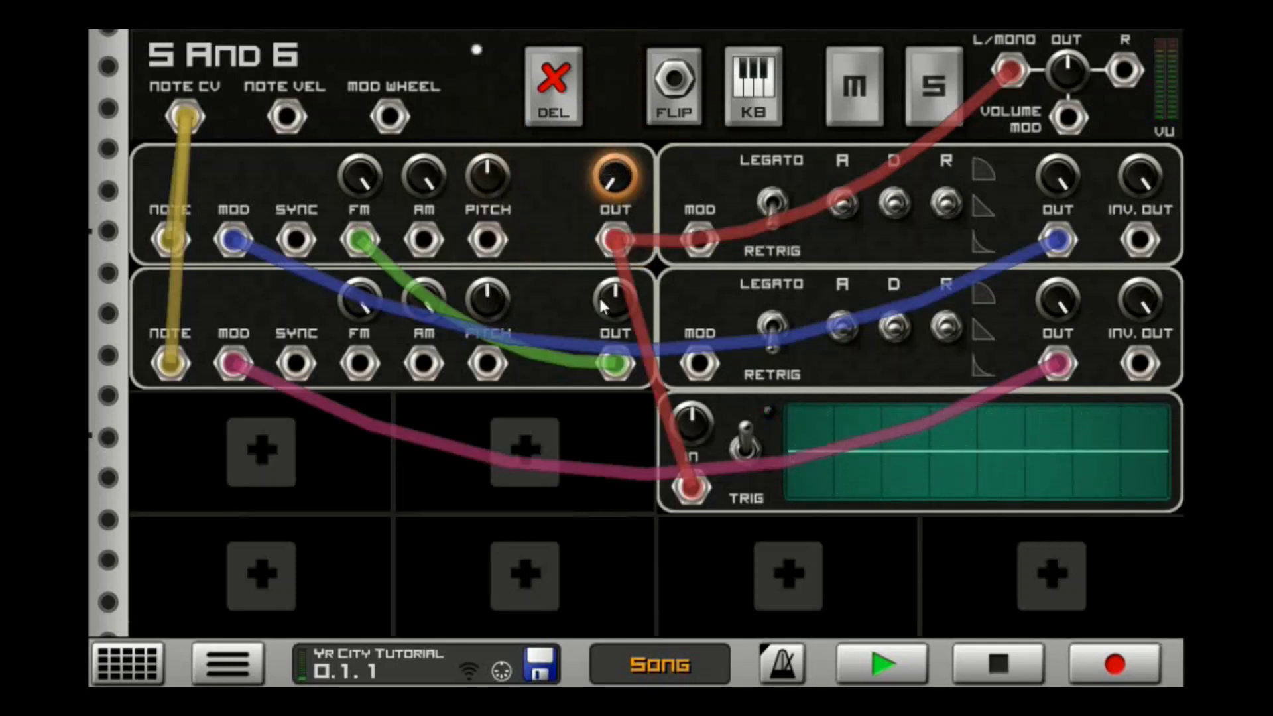
drag(615, 173, 593, 252)
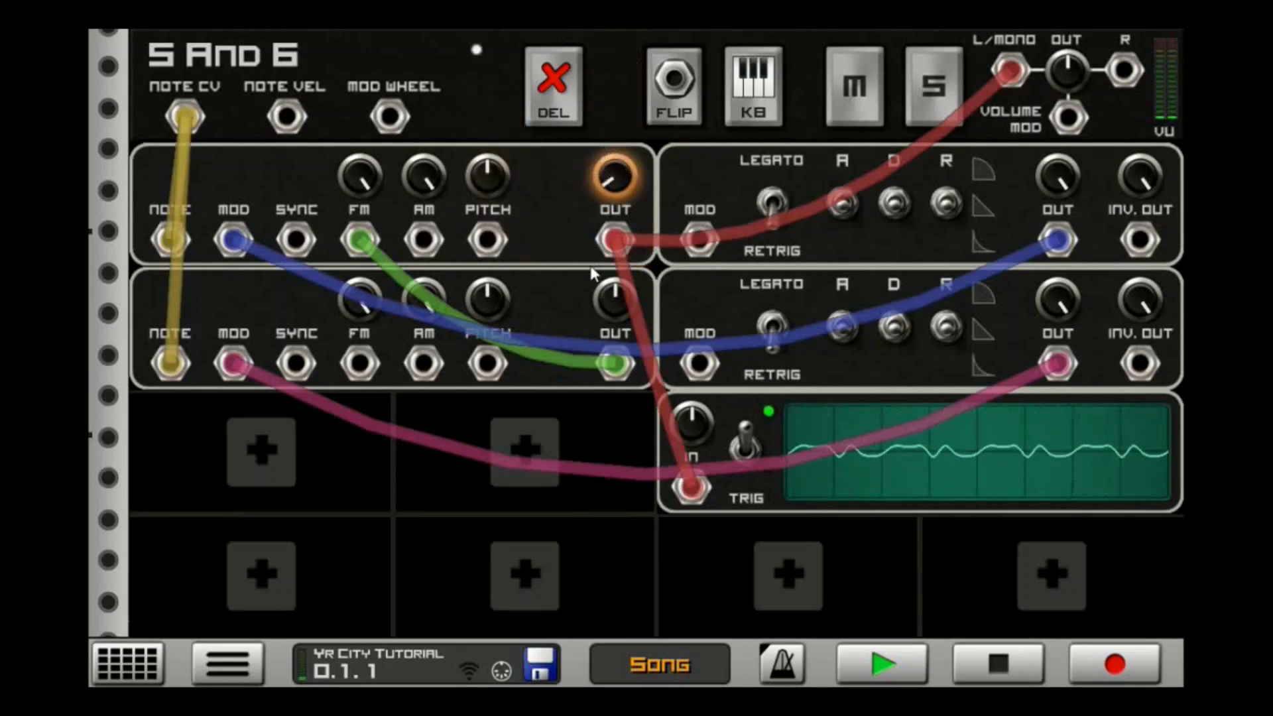
drag(626, 158, 619, 173)
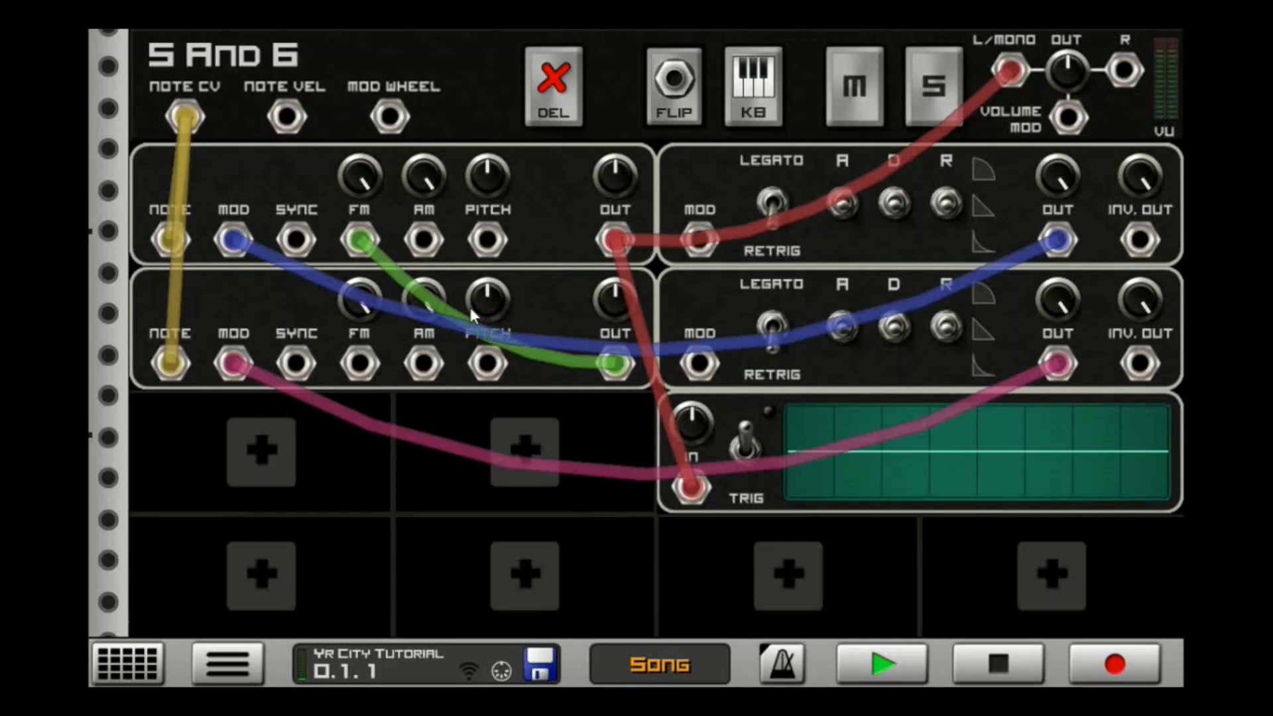
- Drop both oscillators by one octave with OCTAVE set to -1
click(680, 97)
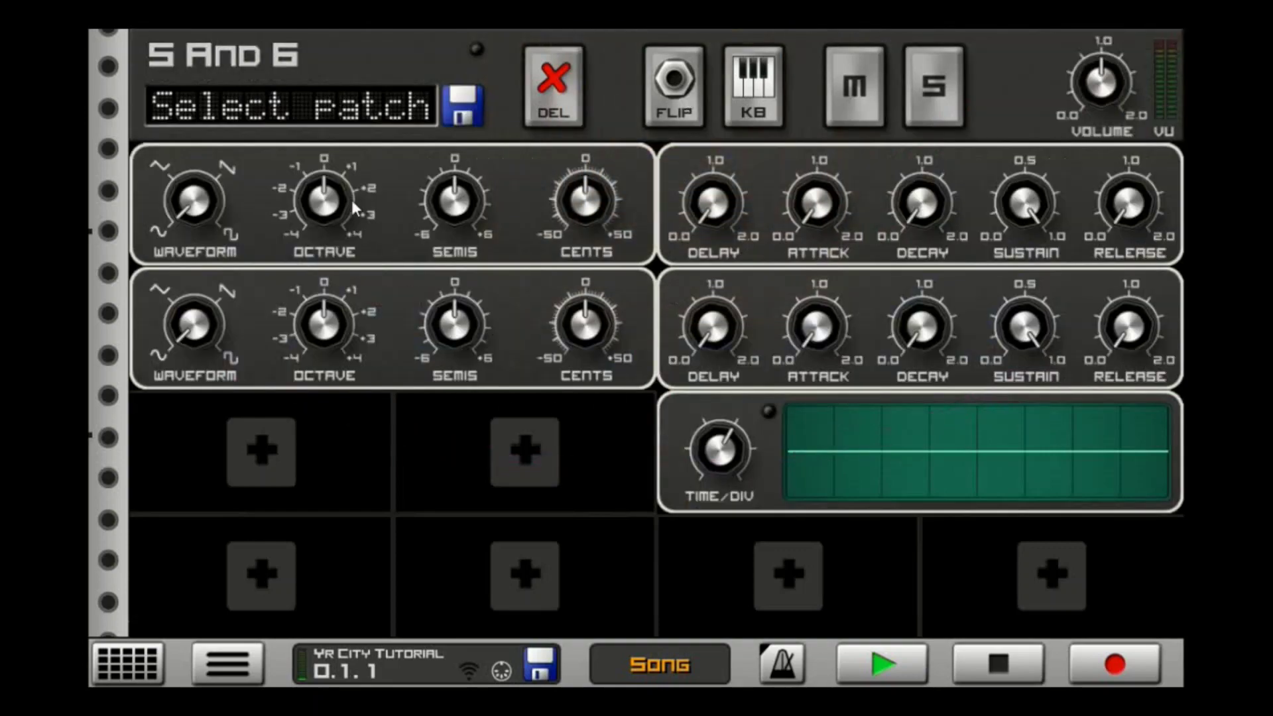
drag(351, 200, 321, 217)
mouse_move(322, 331)
mouse_down()
mouse_move(318, 352)
mouse_move(321, 337)
mouse_up()
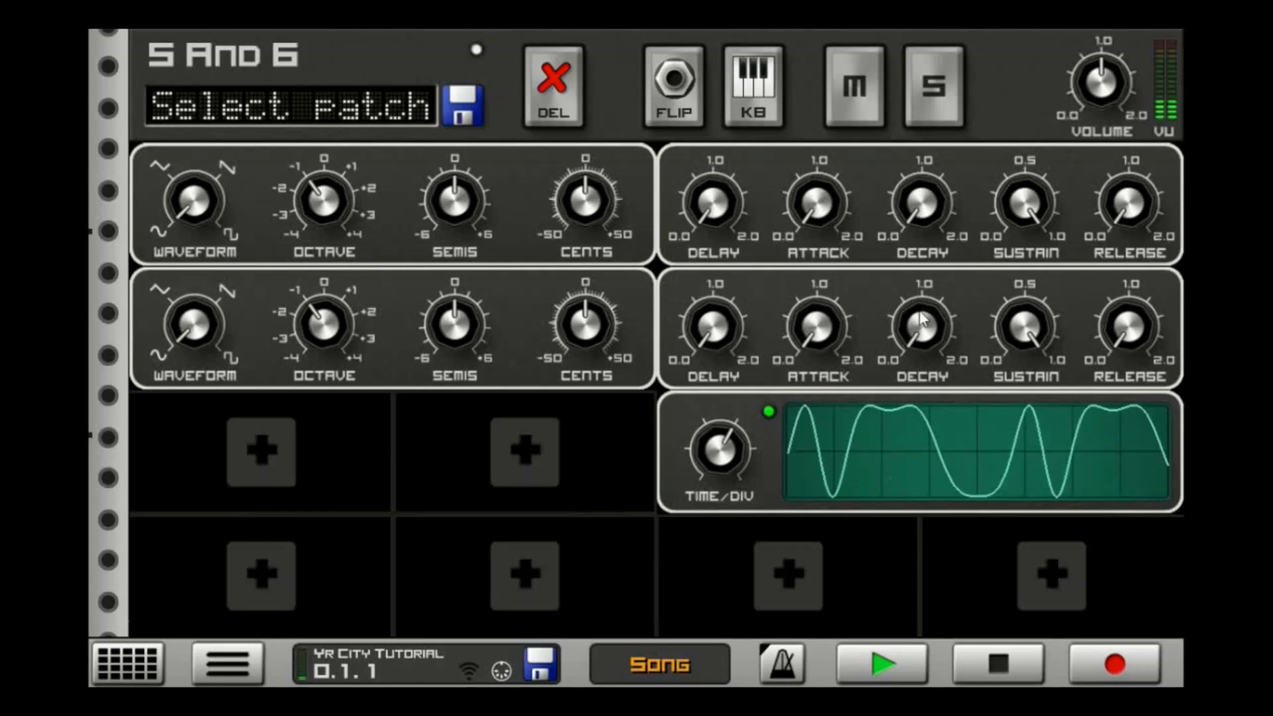
- Lengthen both envelopes' decay, lower both sustains, and raise the second oscillator's output
drag(919, 216, 923, 154)
drag(920, 332, 932, 276)
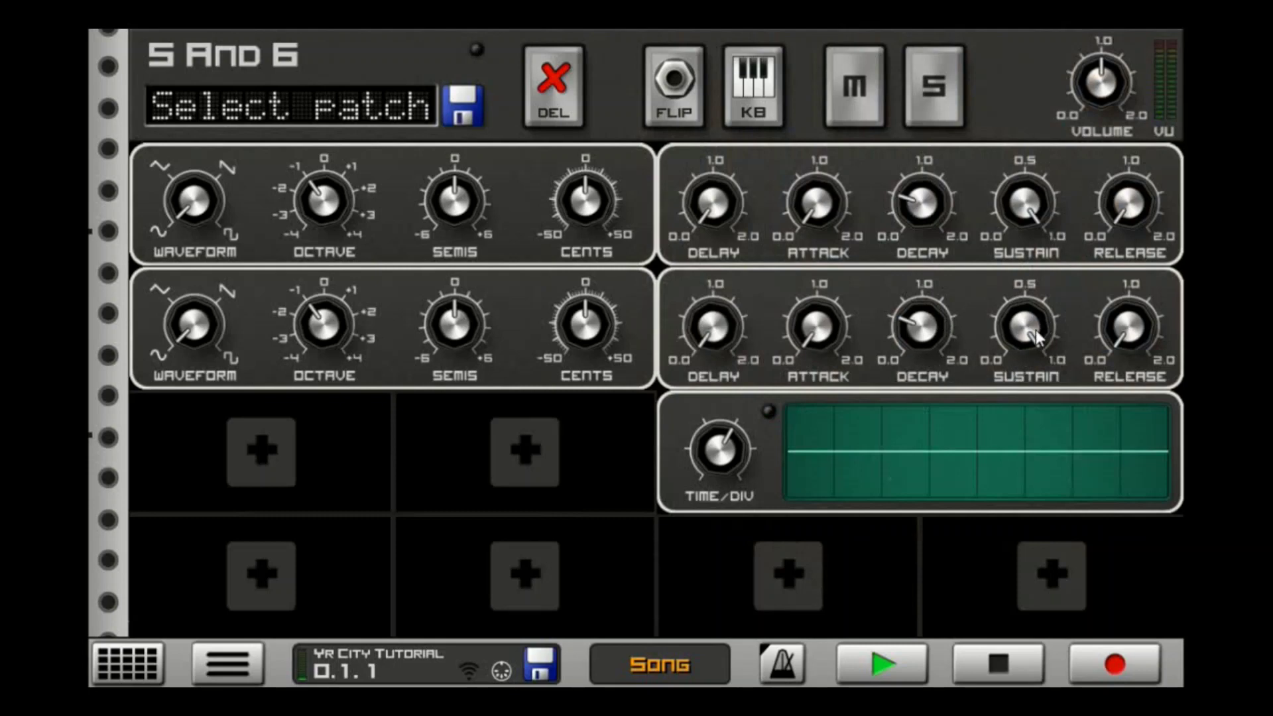
drag(1037, 338, 1007, 399)
drag(1025, 199, 1007, 233)
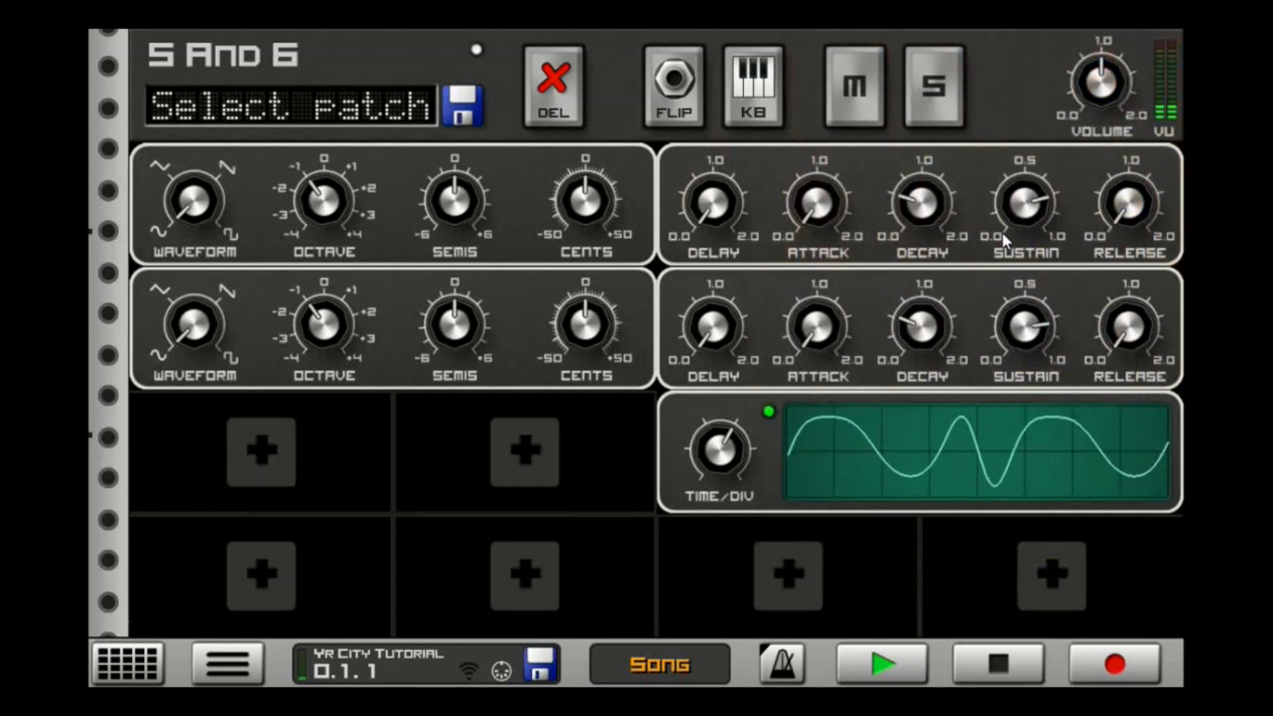
click(670, 116)
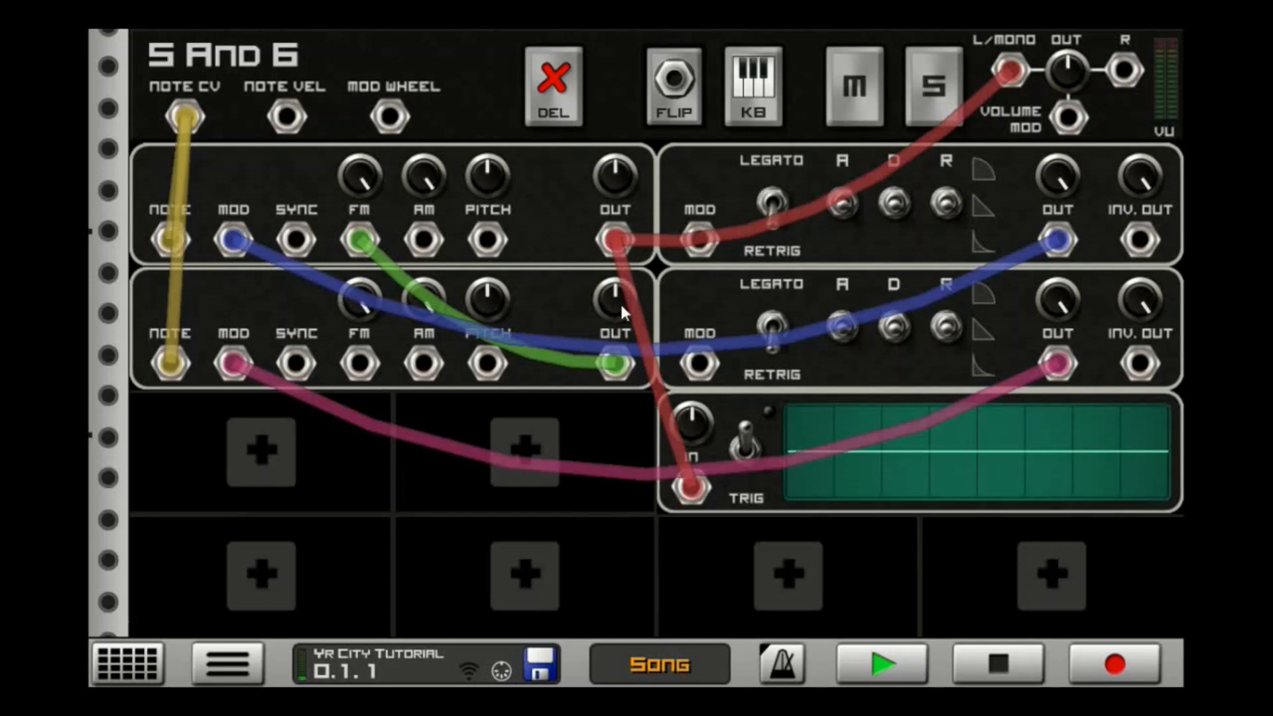
mouse_move(619, 301)
mouse_down()
mouse_move(628, 221)
mouse_move(595, 261)
mouse_up()
- Switch to the 3 And 4 modular machine, inspect its cabling, and return to the knob panel
click(163, 654)
click(205, 382)
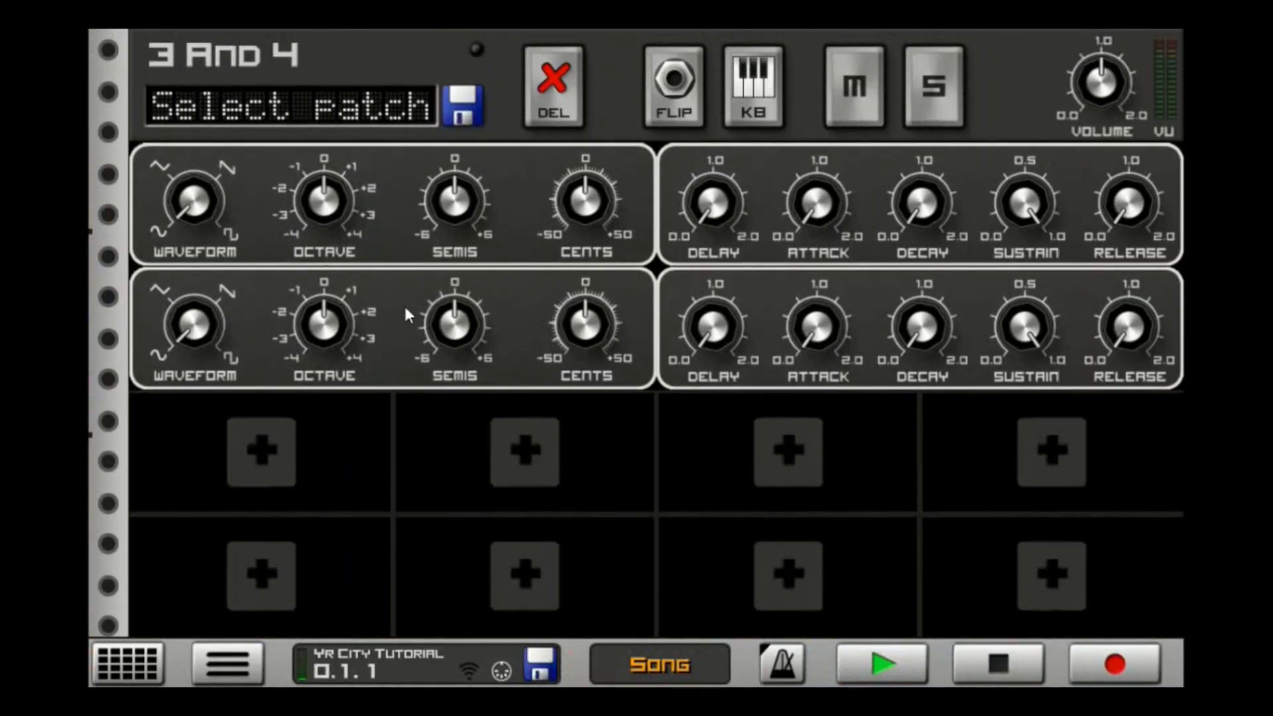
click(685, 111)
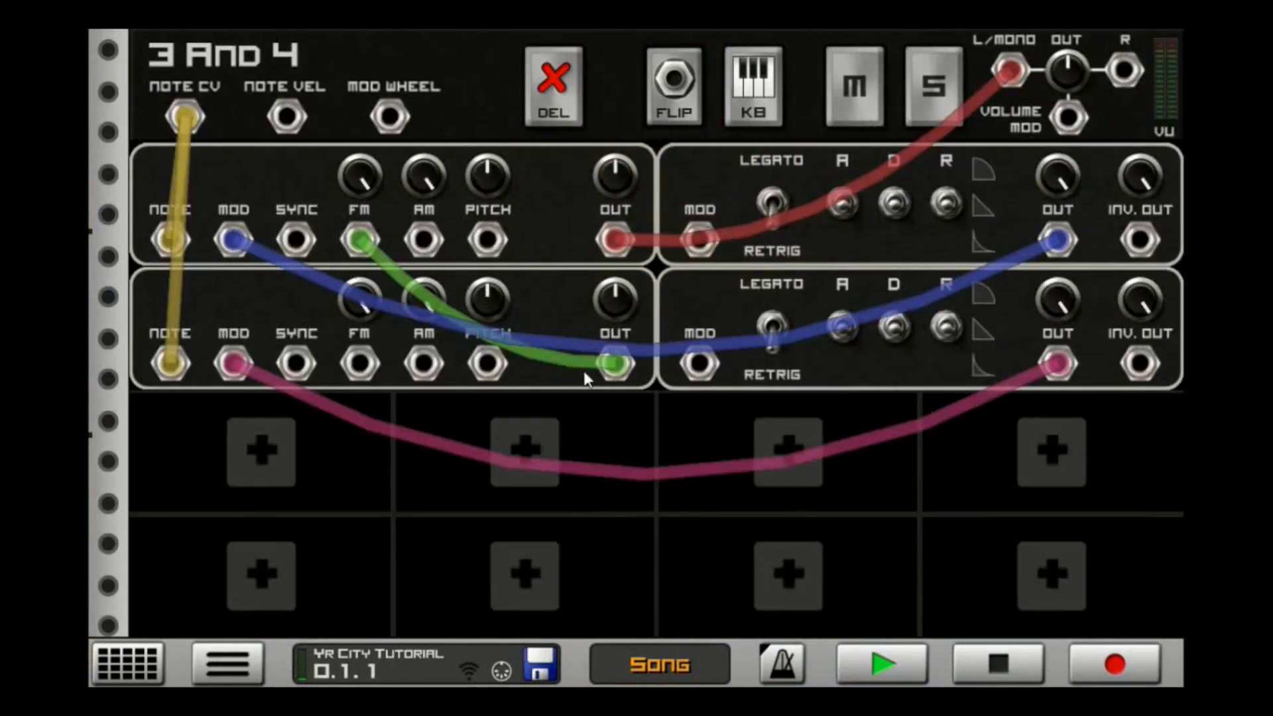
click(694, 72)
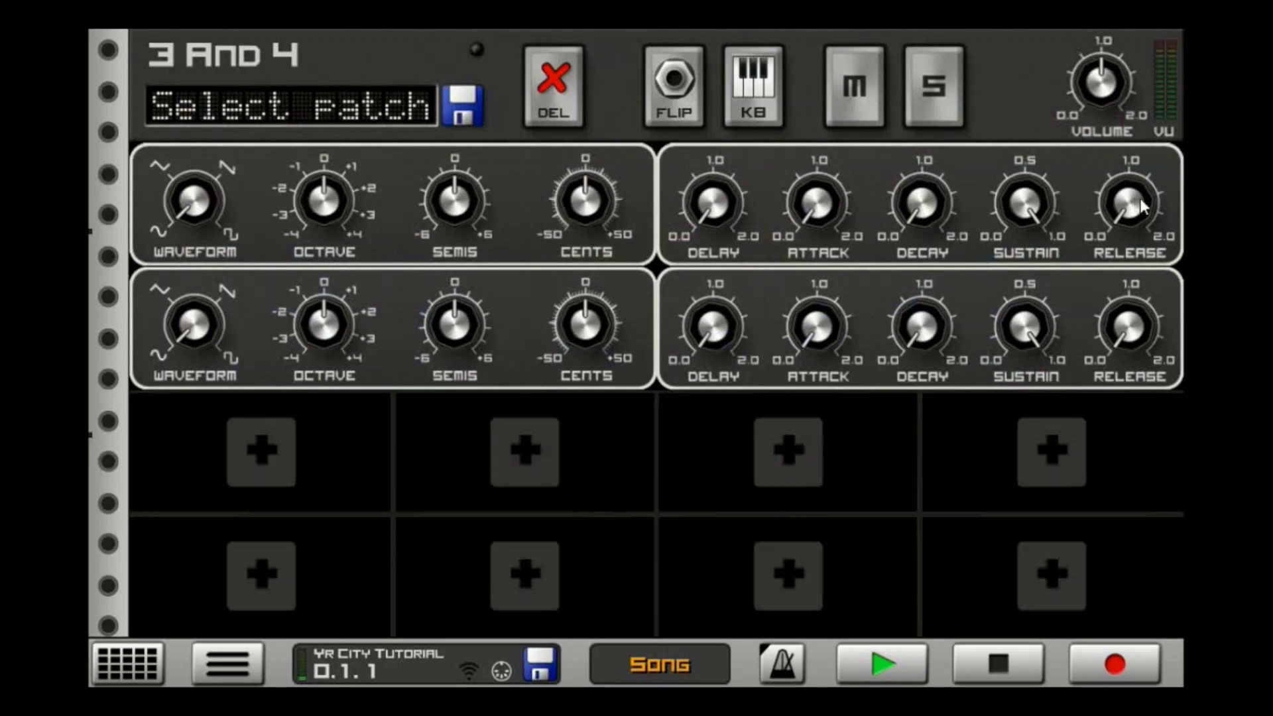
- Lengthen both envelopes' release (second about 0.7) and decay, keeping lower SEMIS at 0
drag(1140, 198, 1140, 133)
drag(1139, 339, 1111, 494)
drag(1128, 341, 1152, 280)
drag(468, 341, 470, 314)
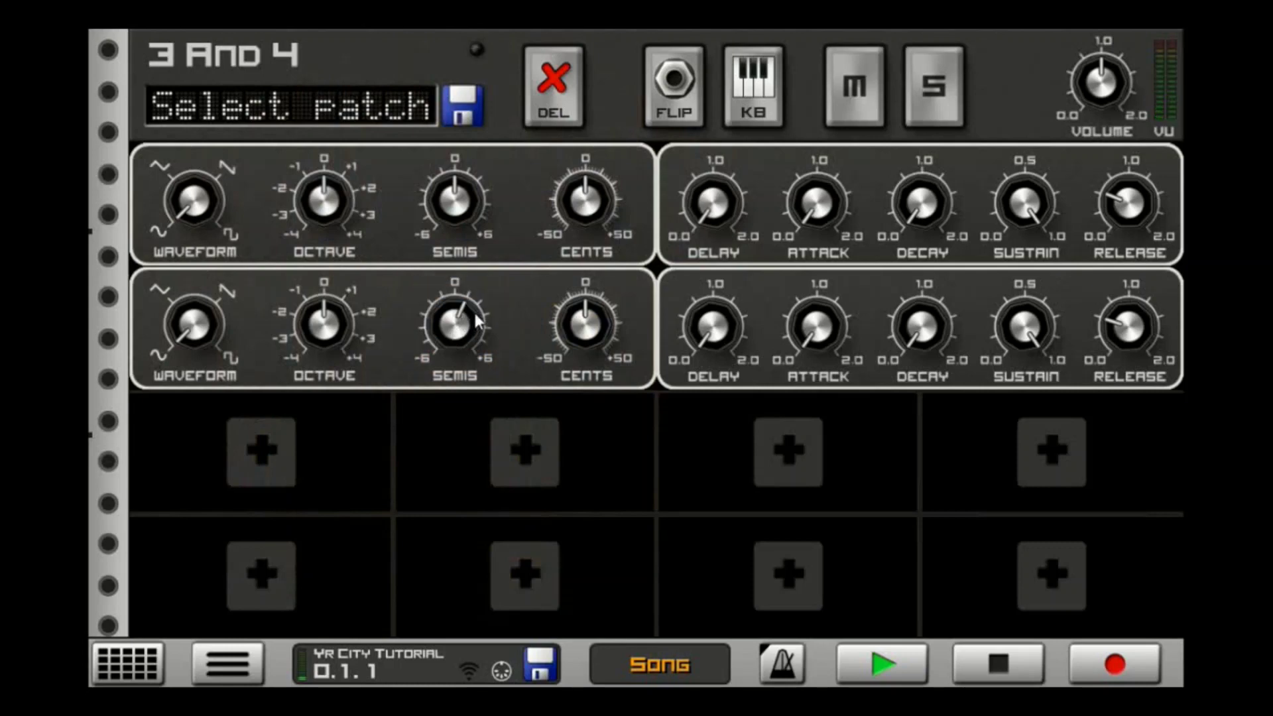
drag(475, 320, 468, 334)
drag(916, 249, 967, 112)
drag(918, 346, 980, 460)
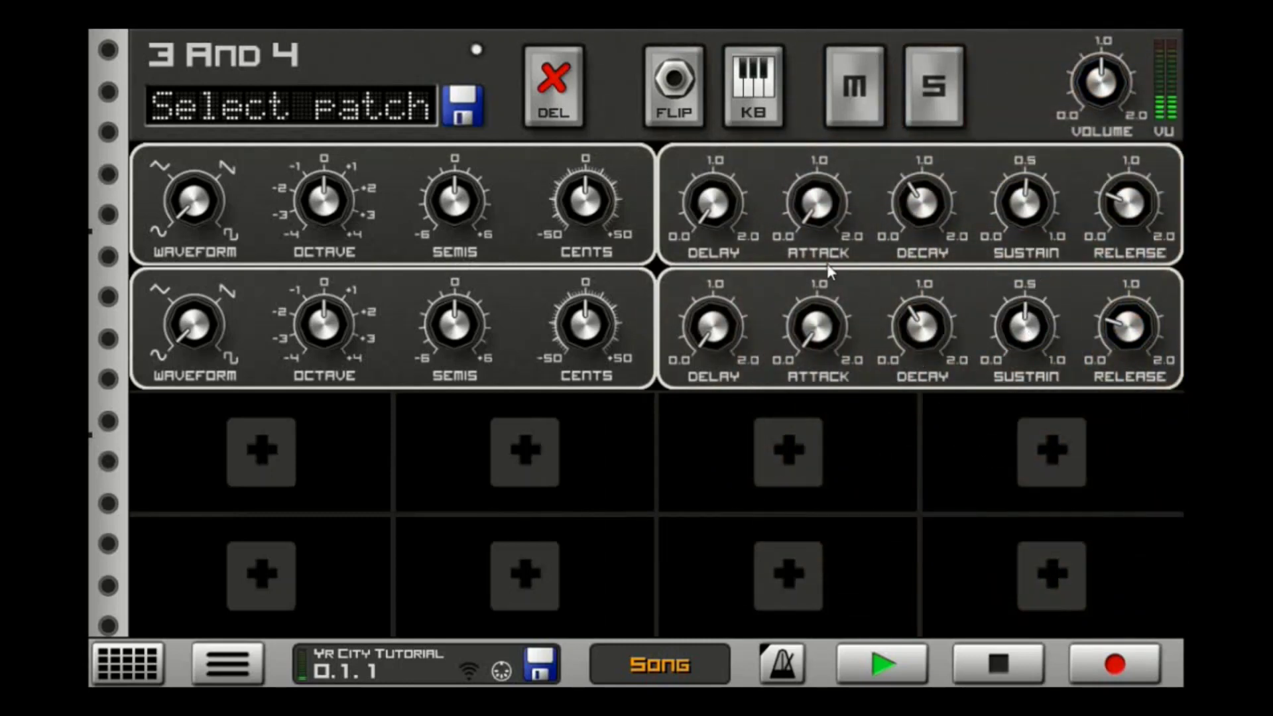
- On the 3 And 4 back panel, lower the bottom oscillator's OUT and raise the top OUT
click(668, 101)
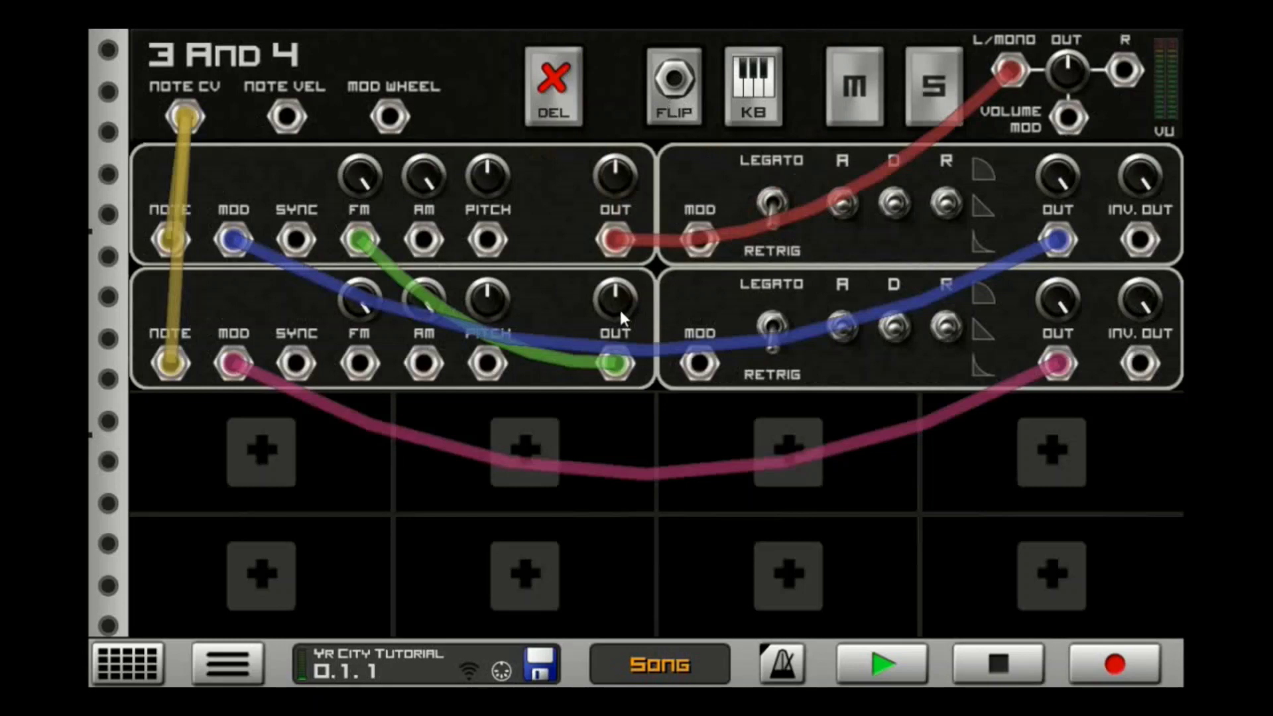
drag(619, 307, 607, 347)
drag(625, 185, 665, 120)
- Toggle the D and R mode switches on both envelopes
click(893, 207)
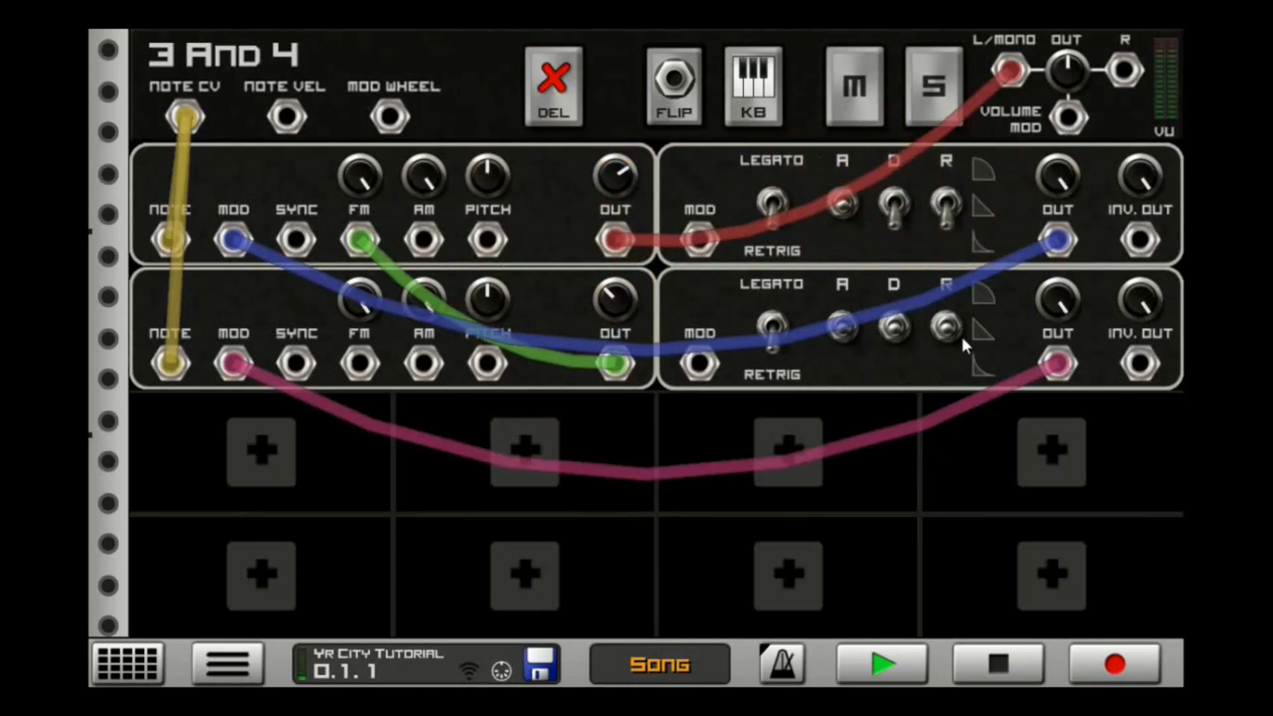
click(895, 329)
drag(893, 349, 910, 289)
click(946, 334)
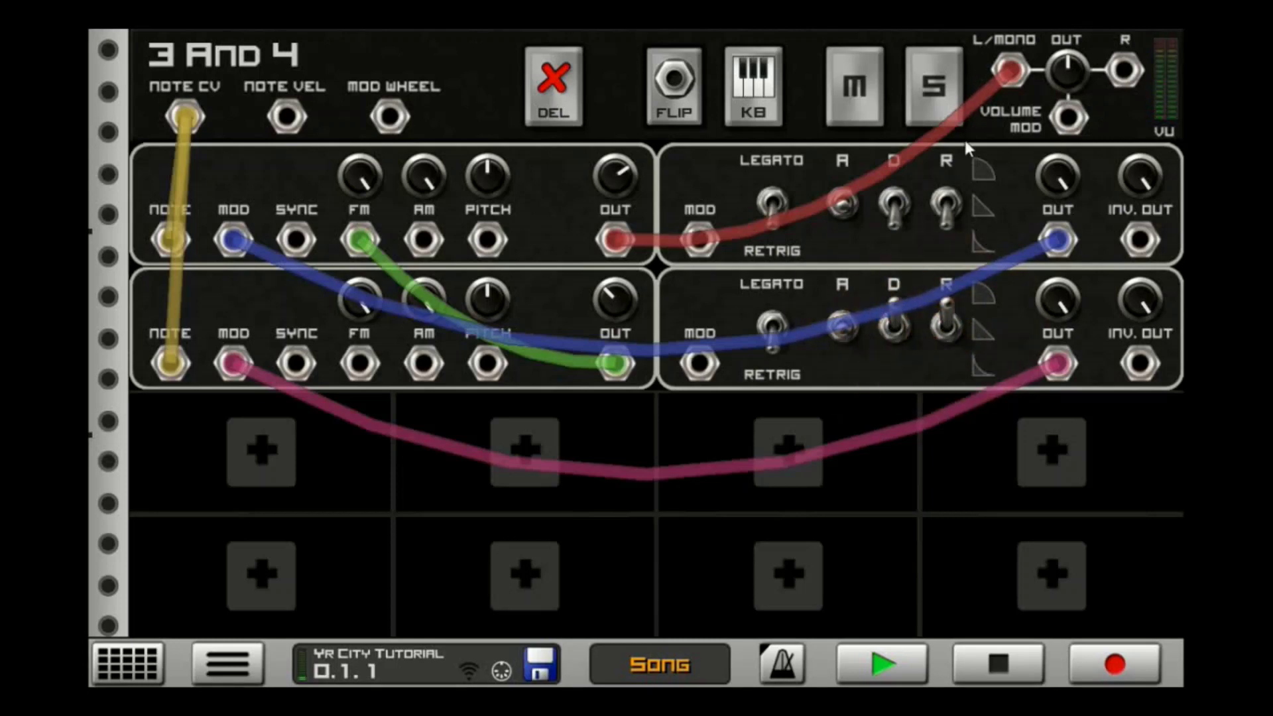
click(946, 210)
click(893, 205)
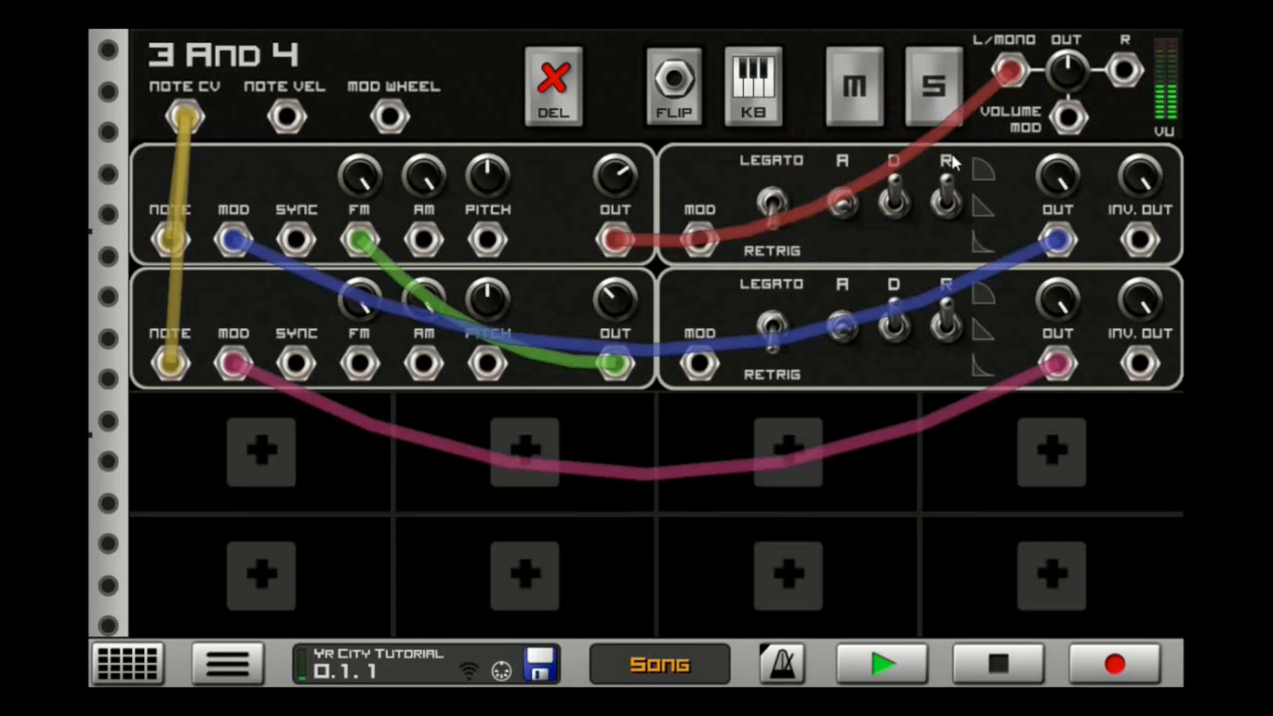
click(947, 198)
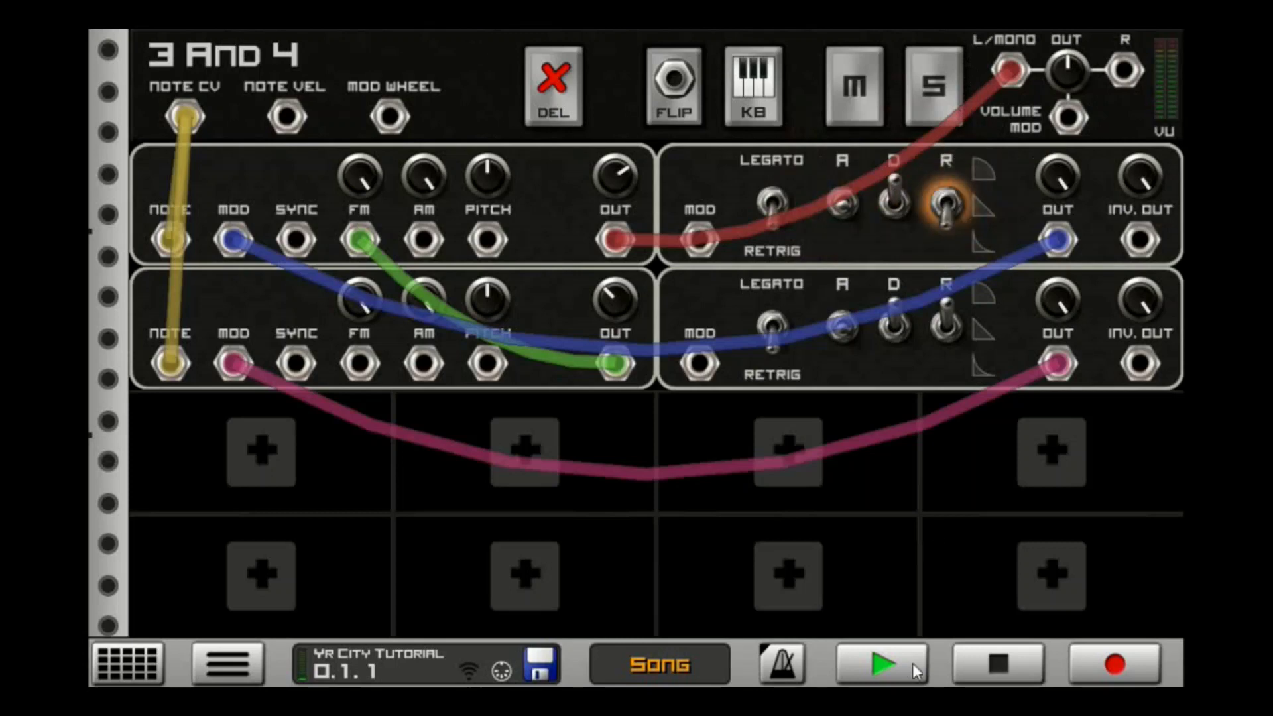
click(895, 199)
click(947, 323)
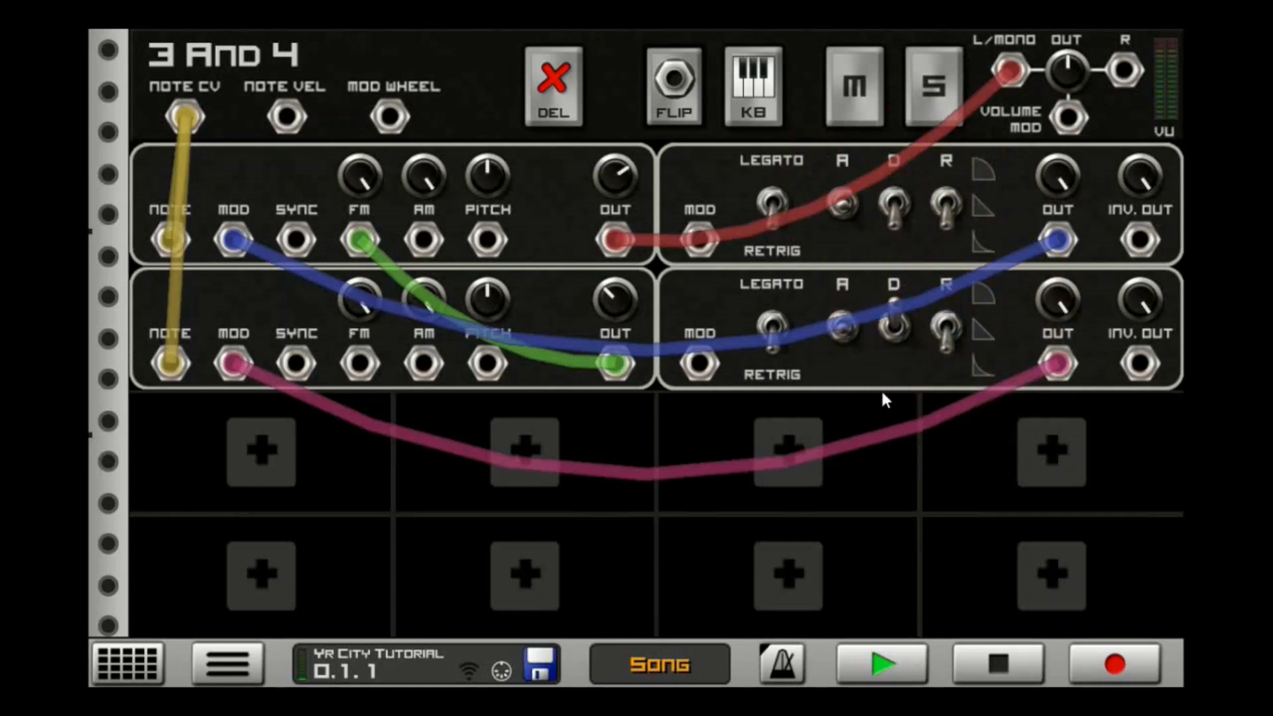
click(897, 326)
click(148, 662)
- In 1 And 2, set lower OCTAVE to +1, adjust attacks, and lengthen both envelopes' decay and release
click(1001, 168)
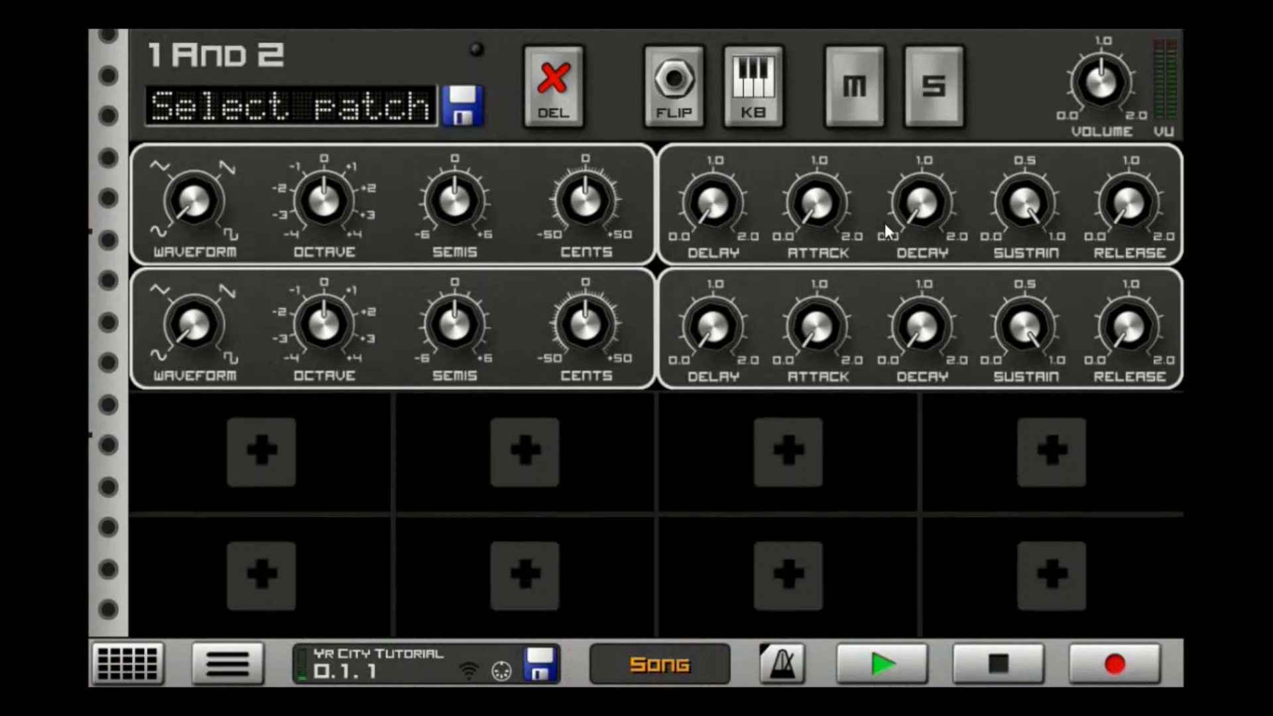
drag(321, 326, 318, 317)
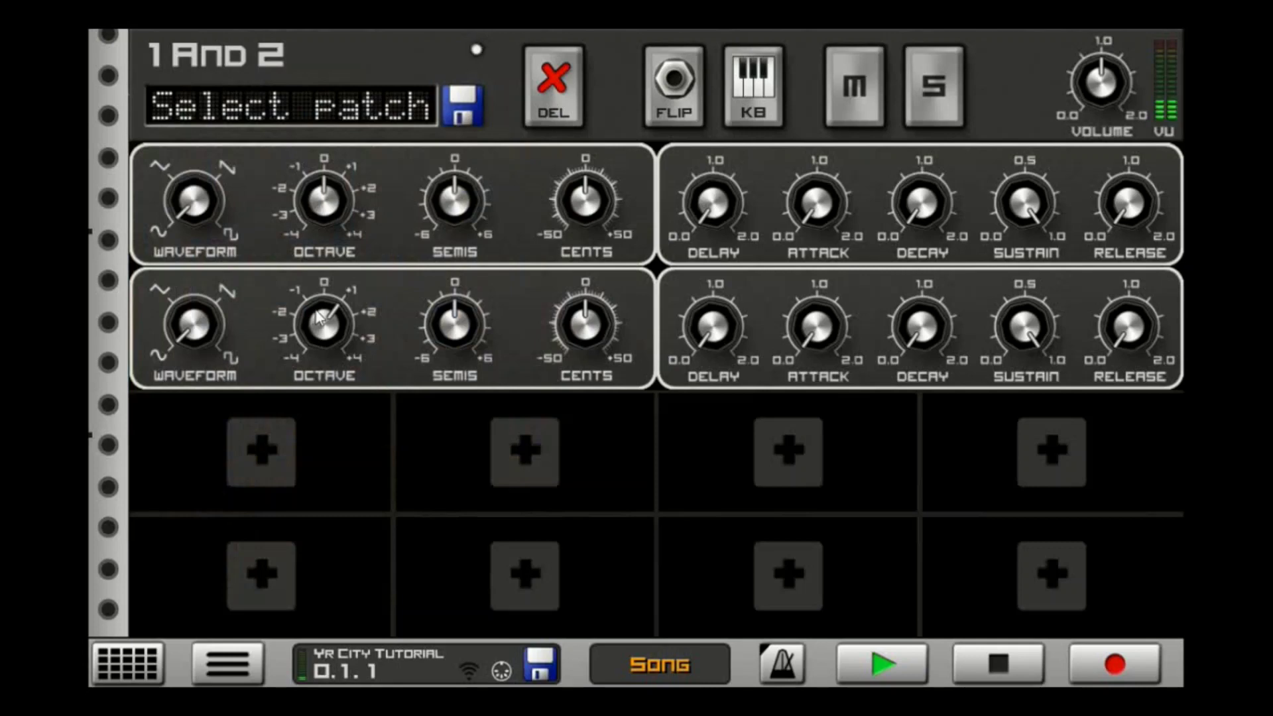
drag(770, 166, 805, 142)
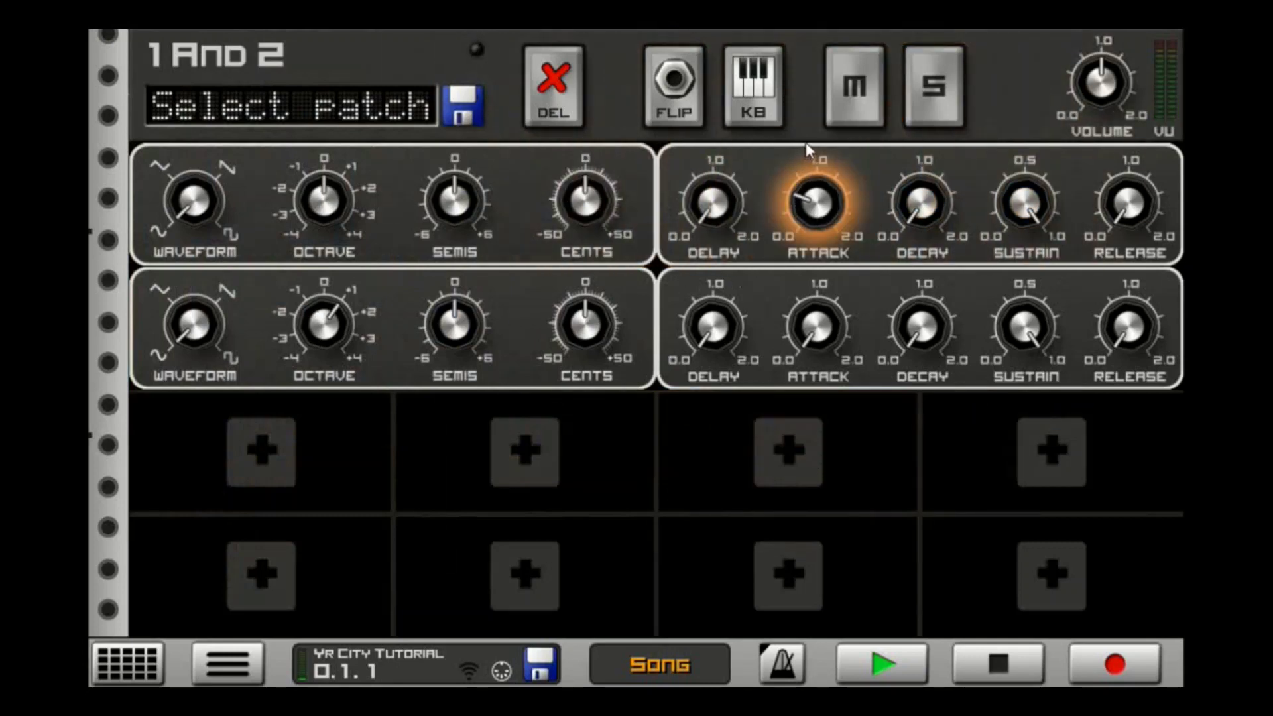
drag(819, 346, 826, 268)
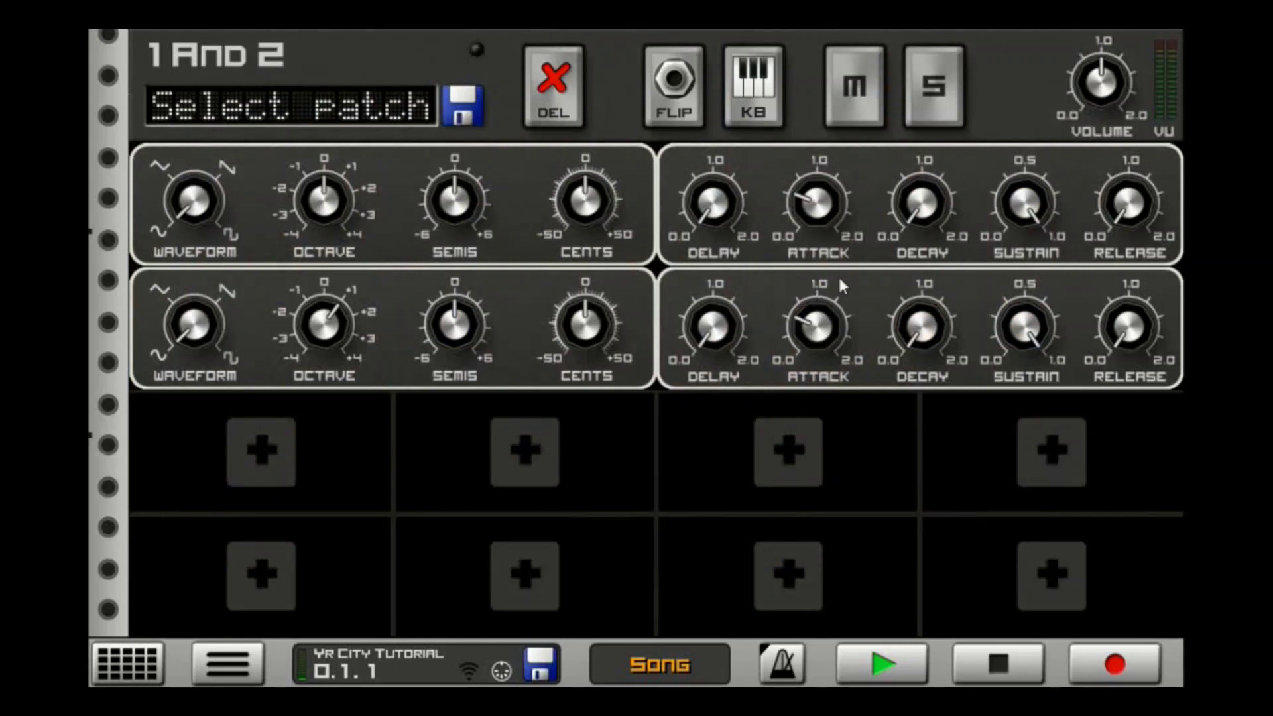
drag(928, 212, 935, 162)
drag(921, 328, 983, 417)
drag(1127, 328, 1145, 257)
mouse_move(1135, 202)
mouse_down()
mouse_move(1147, 138)
mouse_move(1129, 201)
mouse_up()
click(1129, 201)
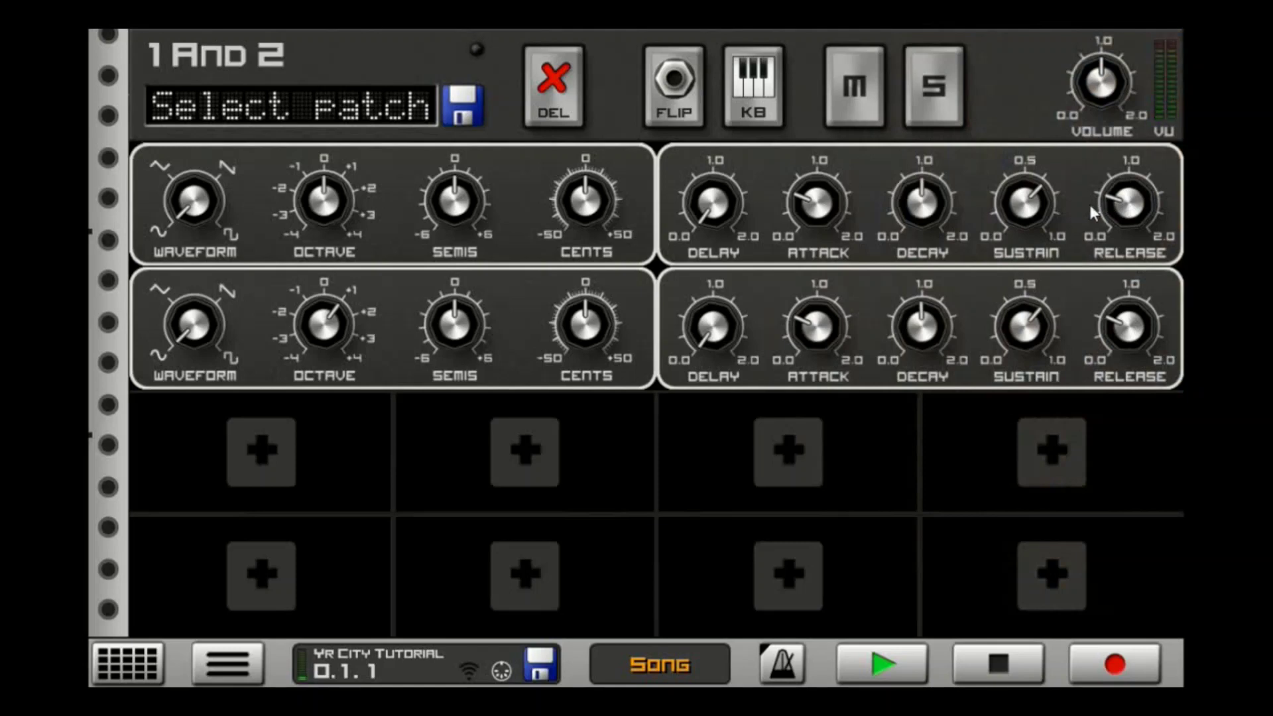
- Lower the second oscillator's OUT, switch the envelopes' D mode, and trim the output volume
click(668, 104)
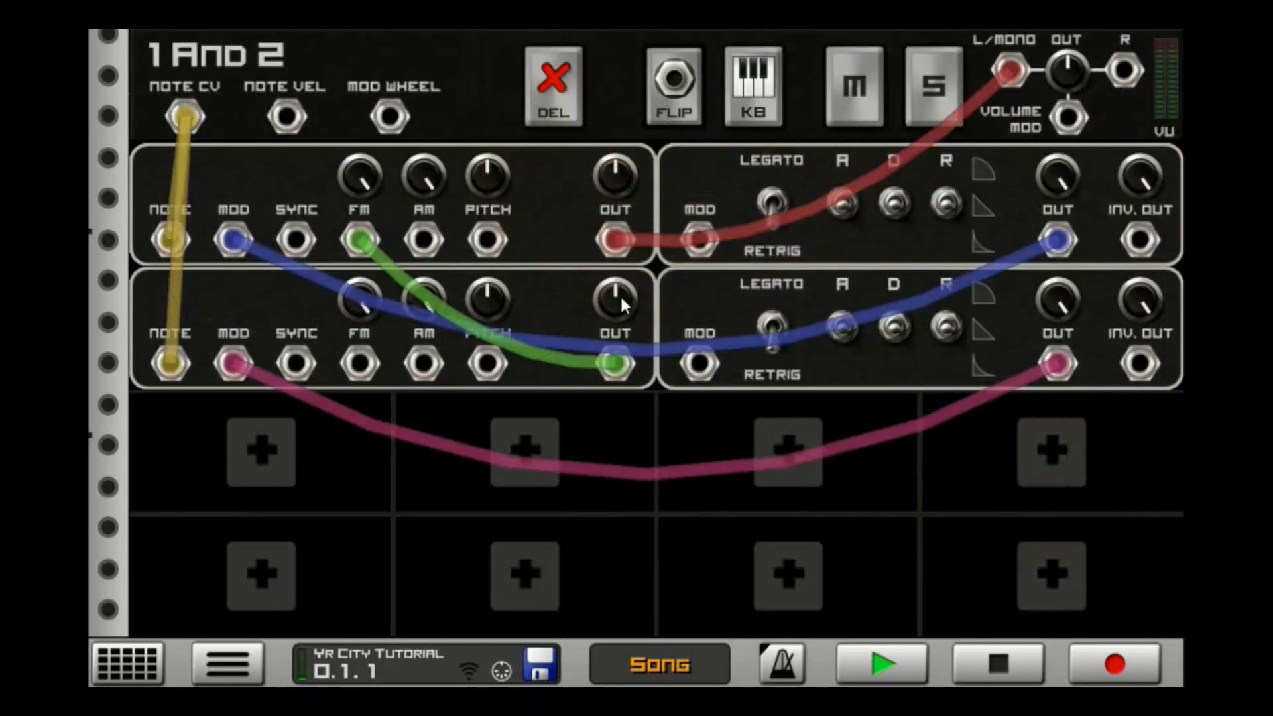
drag(619, 294, 615, 298)
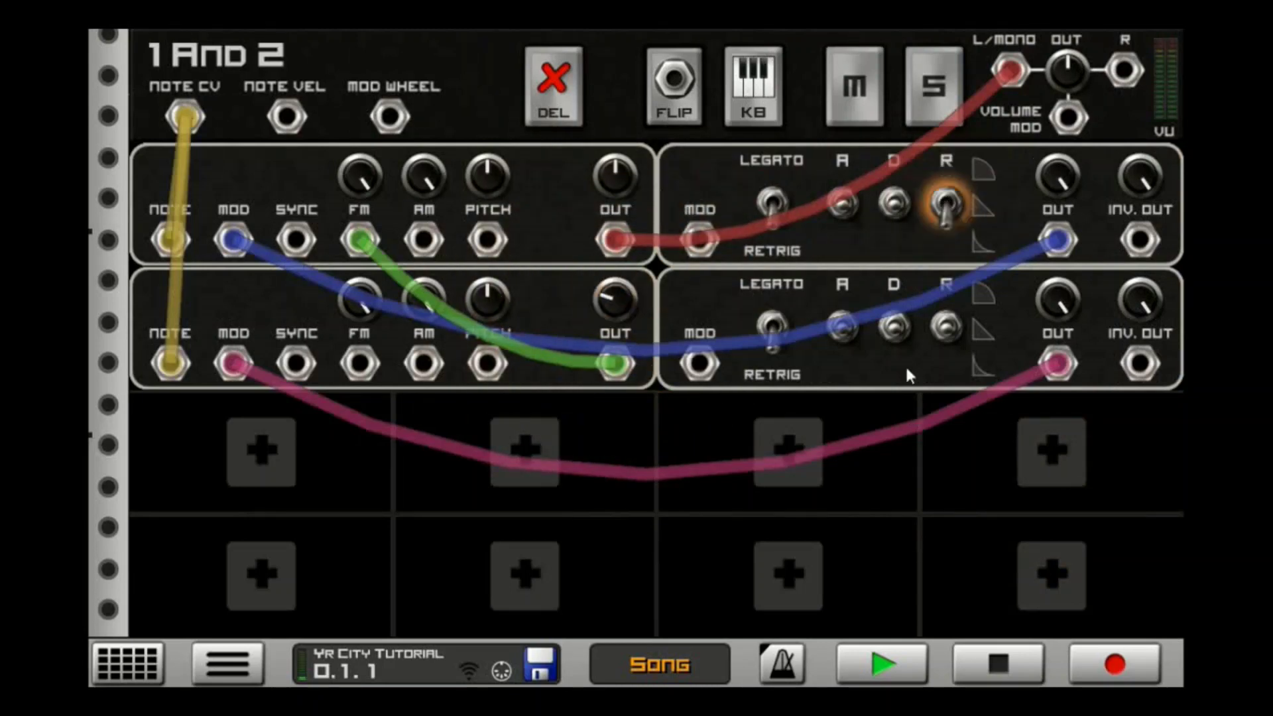
click(893, 329)
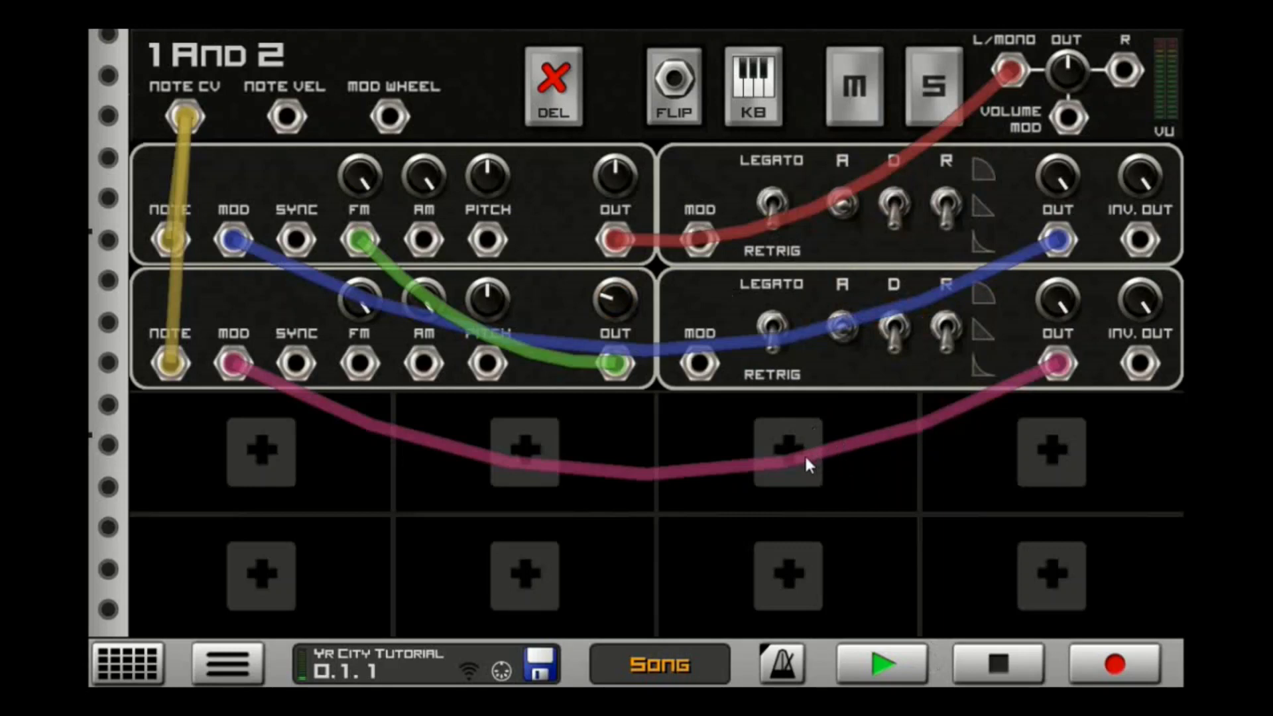
drag(1064, 70, 1060, 83)
- Add a Distortion effect to each of 5 And 6, 3 And 4 and 1 And 2
scroll(285, 493, down, 10)
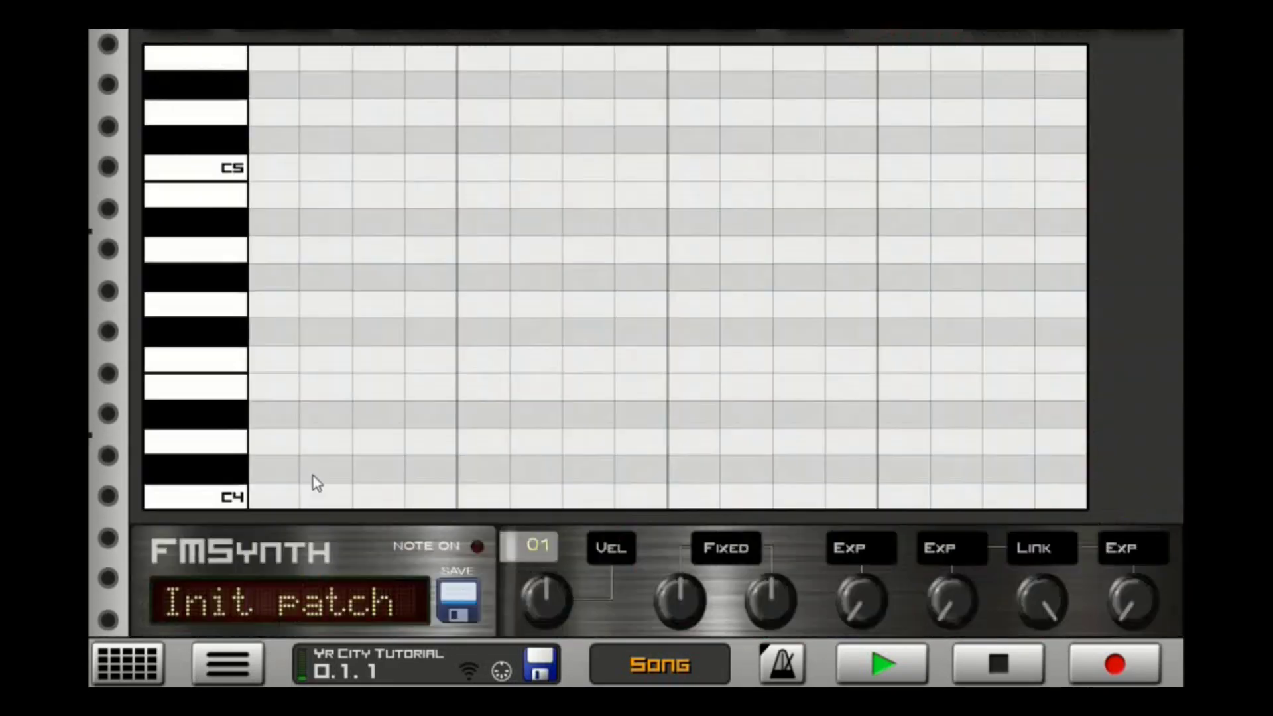
scroll(313, 476, down, 5)
scroll(324, 474, down, 10)
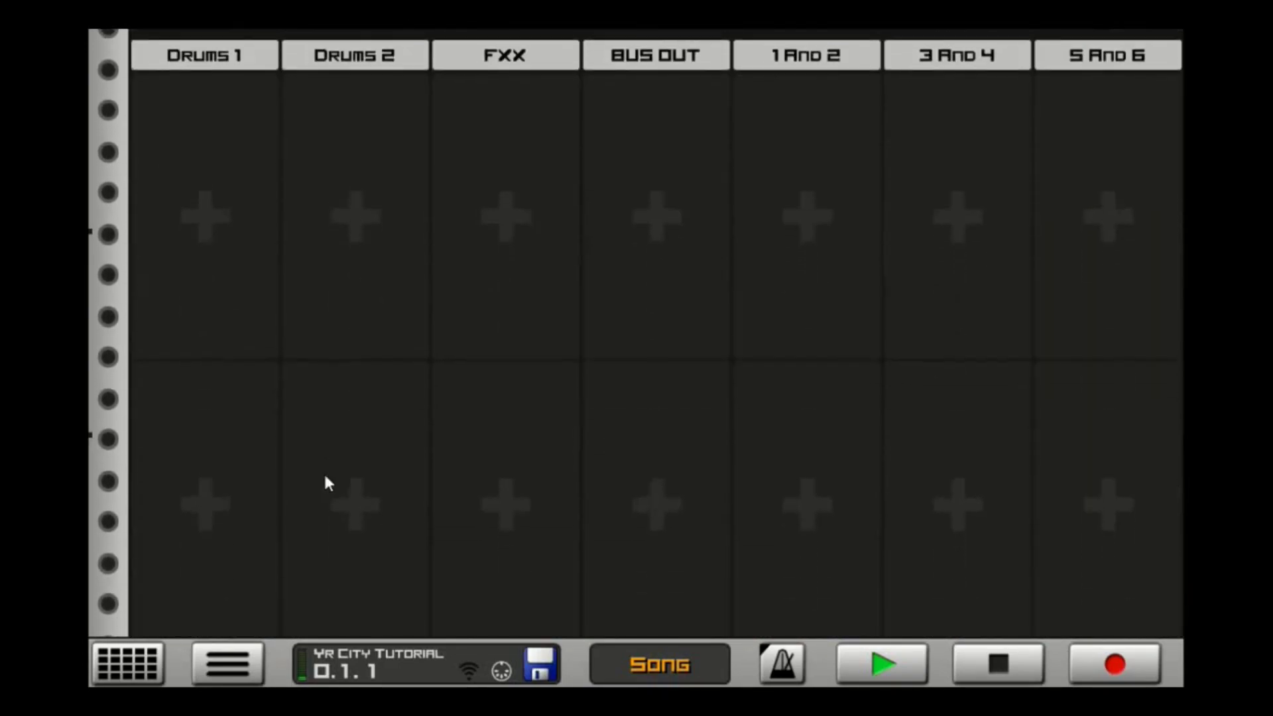
click(1005, 278)
click(295, 178)
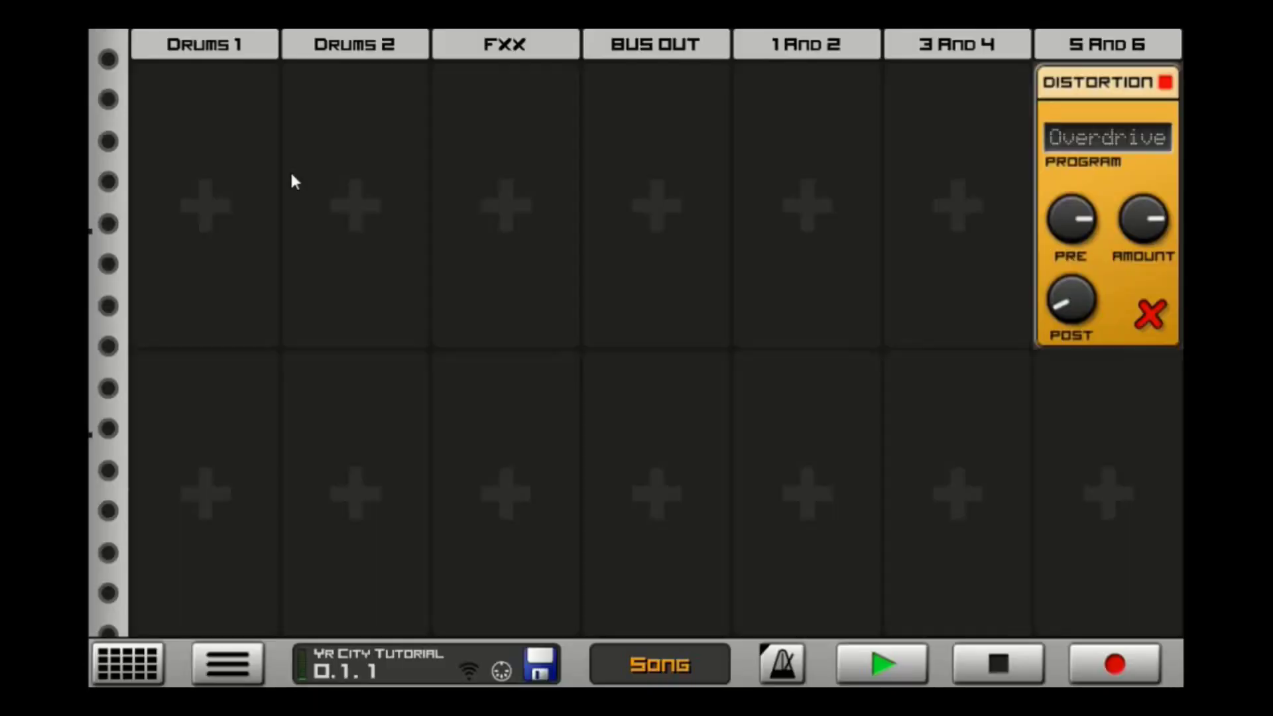
click(906, 138)
click(250, 170)
click(802, 164)
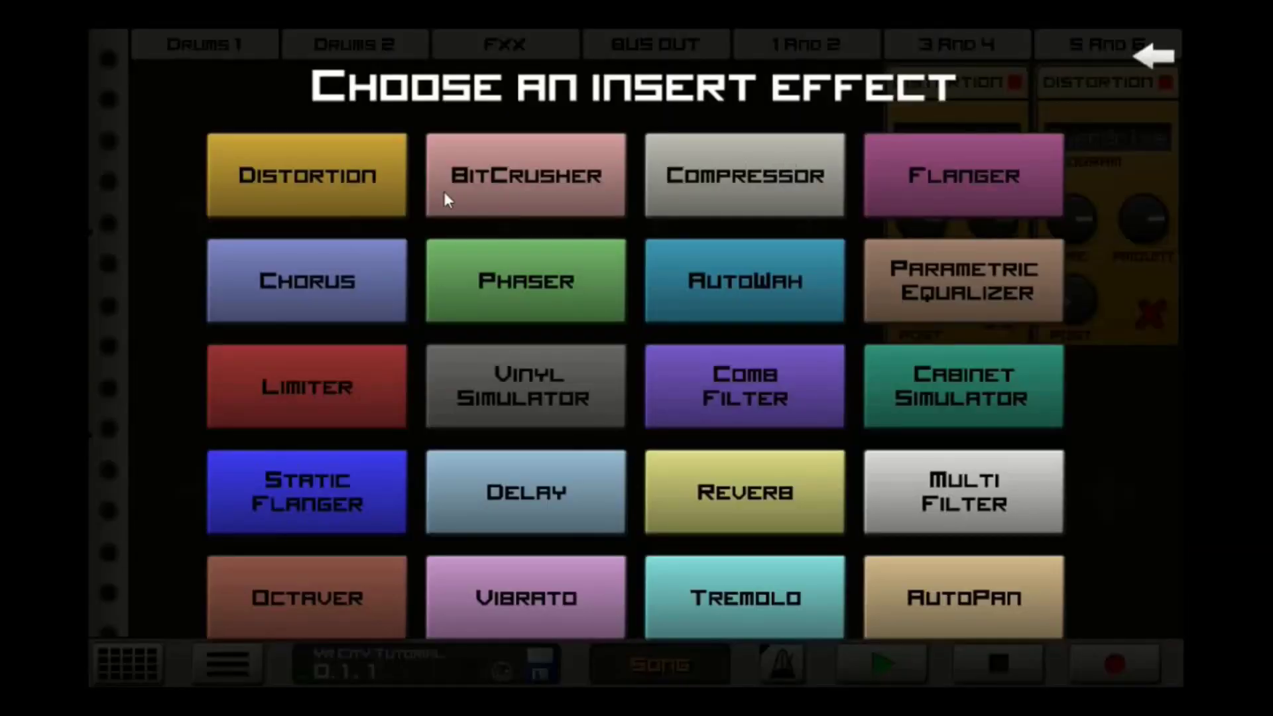
click(295, 176)
- Set all three Distortion effects to the Fuzz program
click(1103, 141)
click(1103, 140)
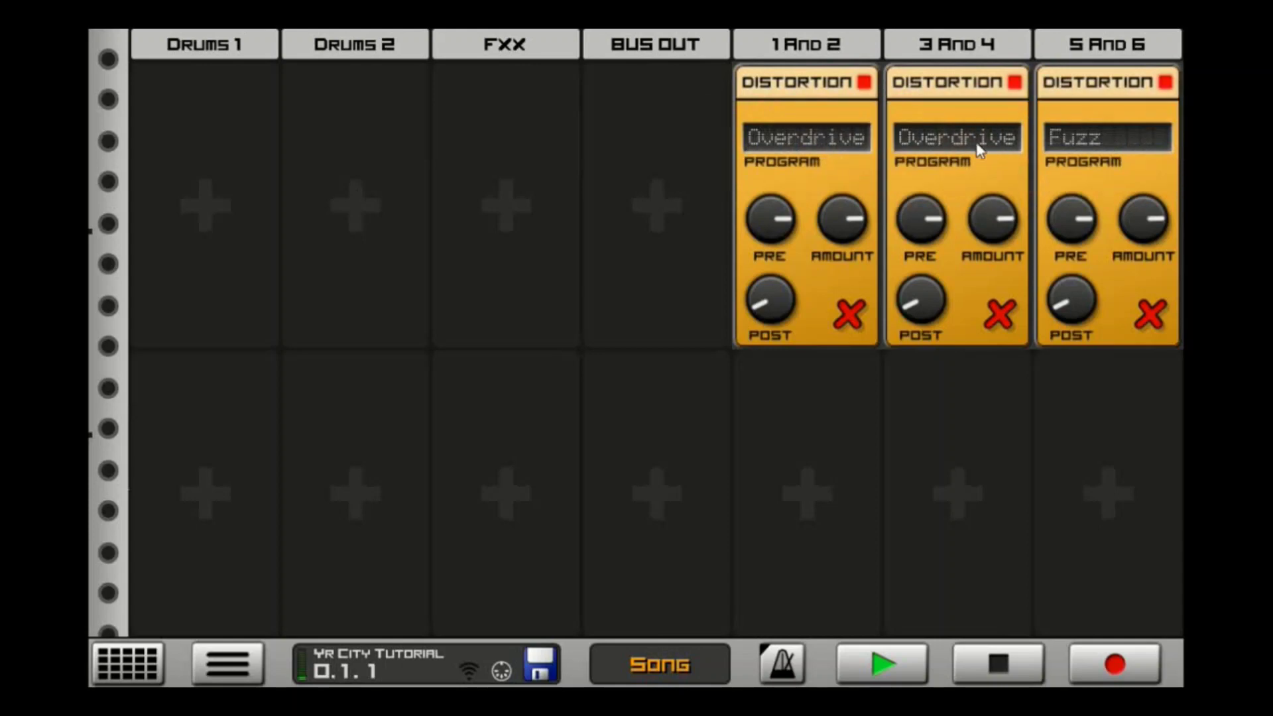
click(973, 148)
click(973, 148)
click(804, 136)
click(803, 135)
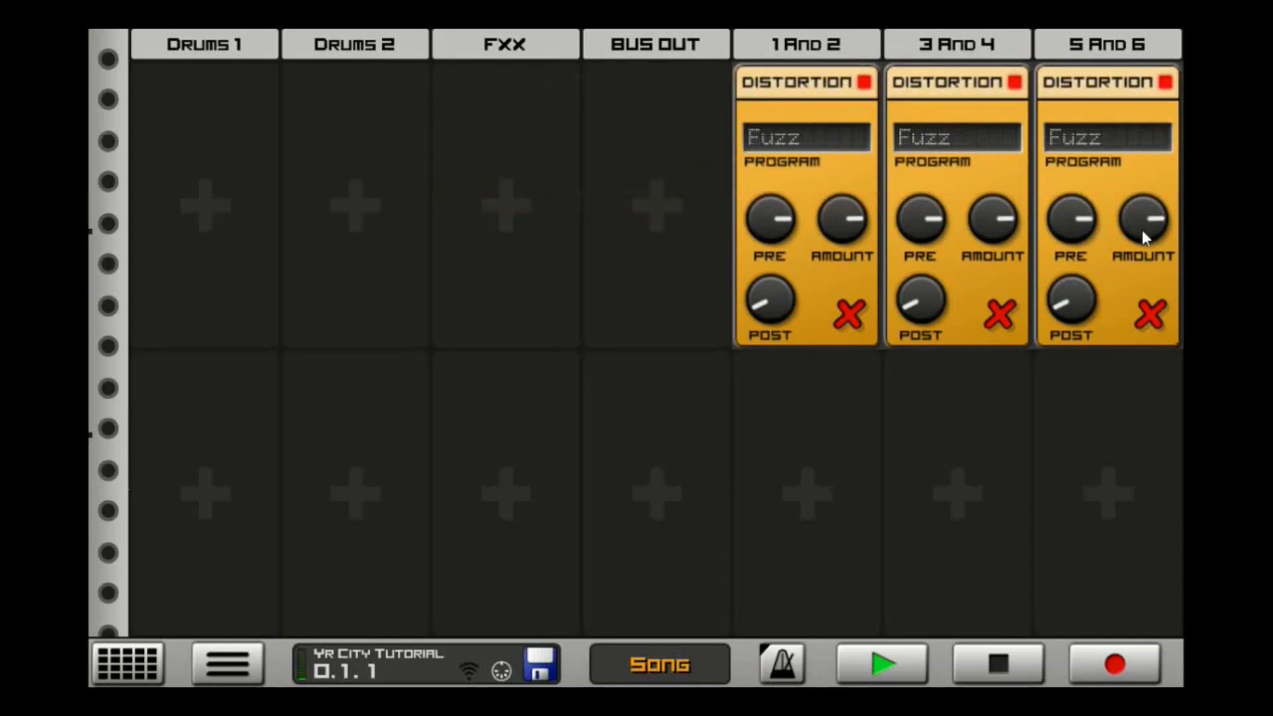
- Raise the three distortion amounts and the 5 And 6 post level, then show the 5 And 6 patch
drag(1149, 240, 1147, 199)
drag(994, 239, 994, 199)
drag(846, 232, 866, 191)
drag(1072, 303, 1072, 291)
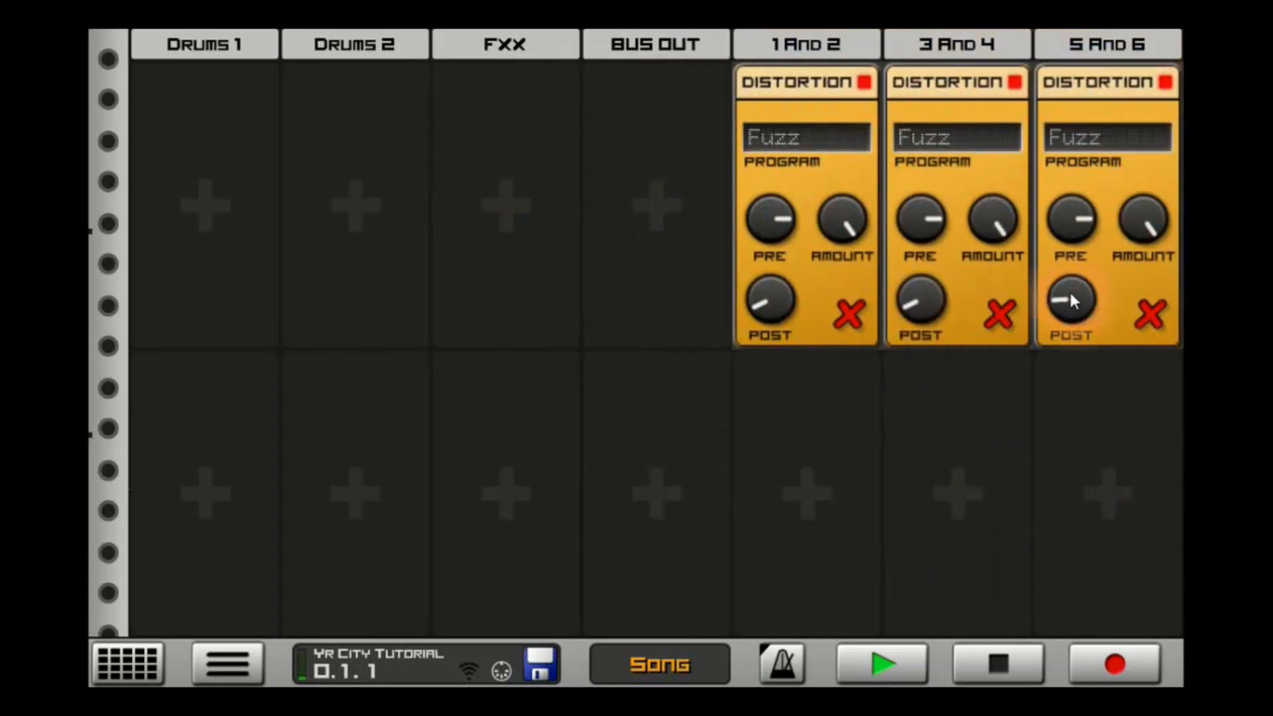
click(1113, 45)
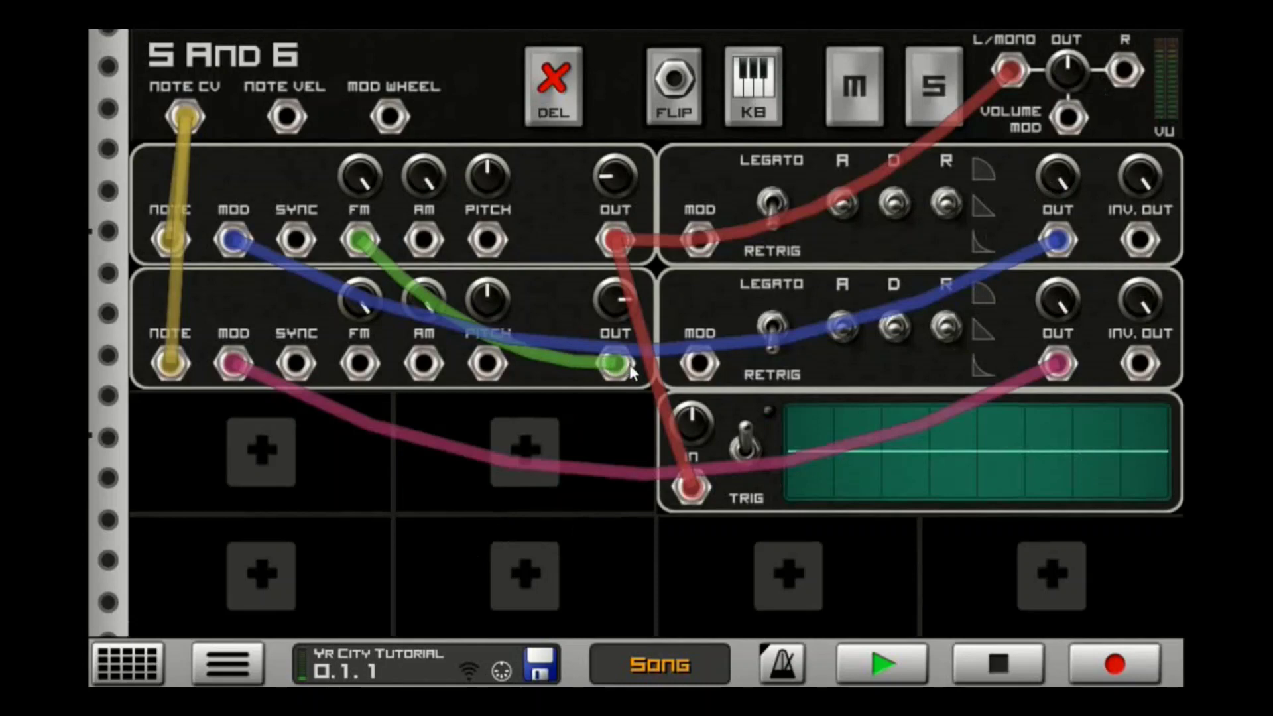
mouse_move(629, 370)
mouse_down()
mouse_move(620, 378)
mouse_move(753, 336)
mouse_move(612, 400)
mouse_move(631, 338)
mouse_move(635, 390)
mouse_move(617, 365)
mouse_up()
drag(618, 369, 359, 363)
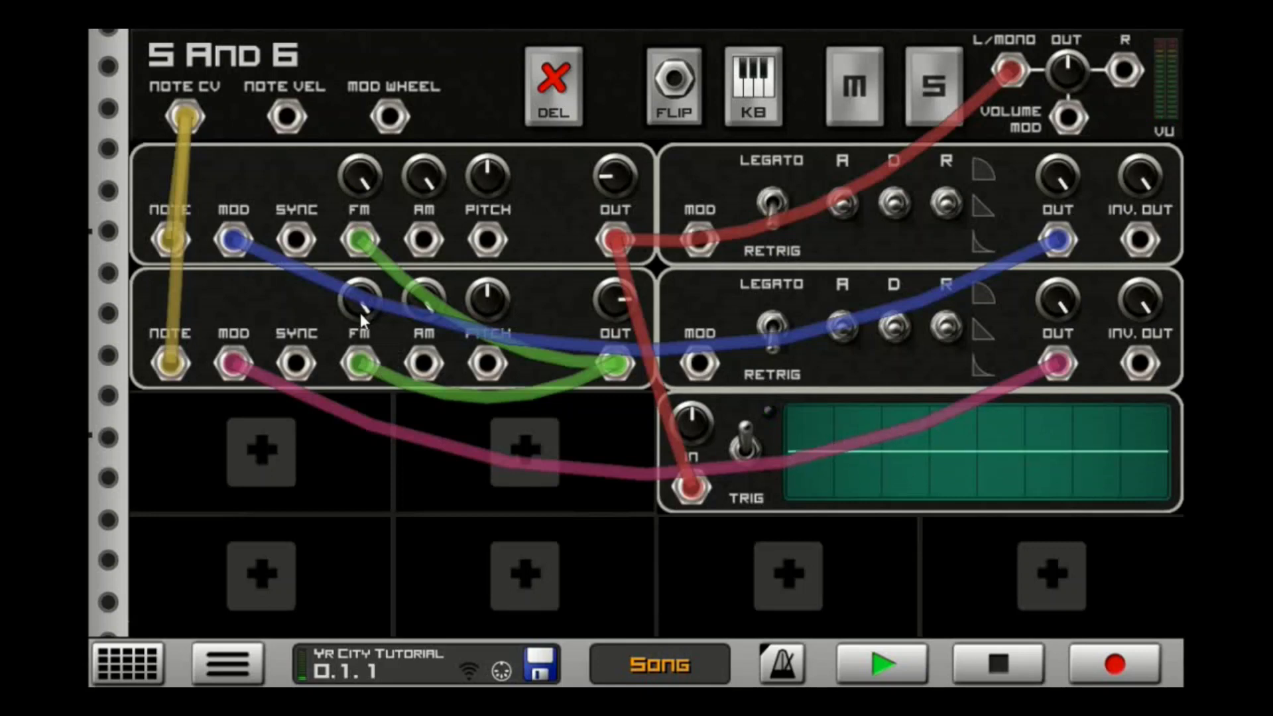
drag(369, 304, 329, 498)
drag(376, 363, 630, 377)
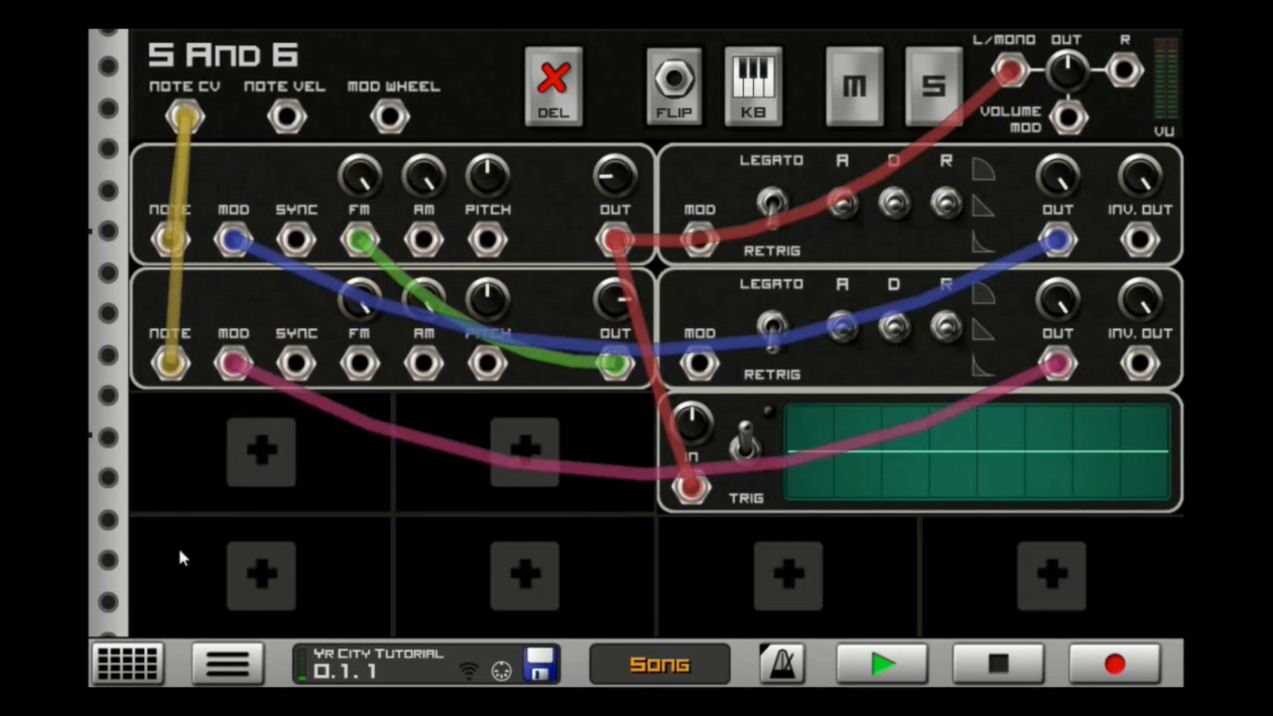
- Add three Machine Input modules to the BUS OUT rack
click(143, 672)
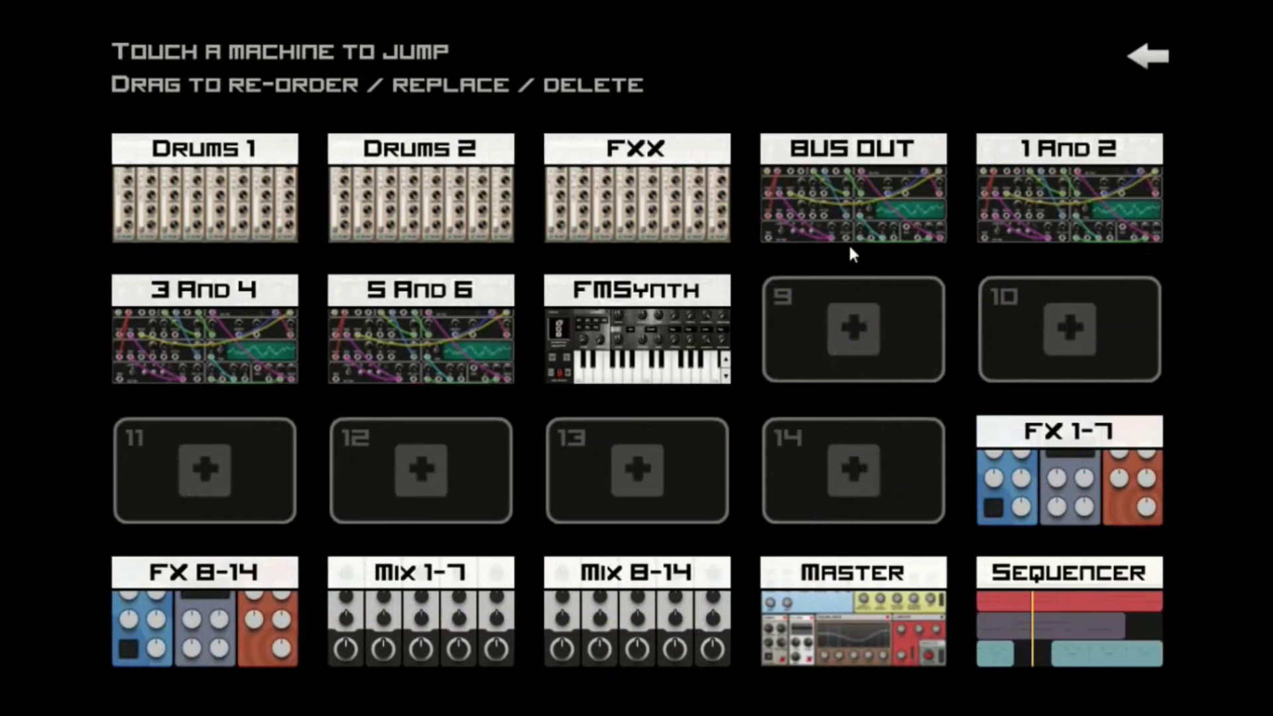
click(873, 210)
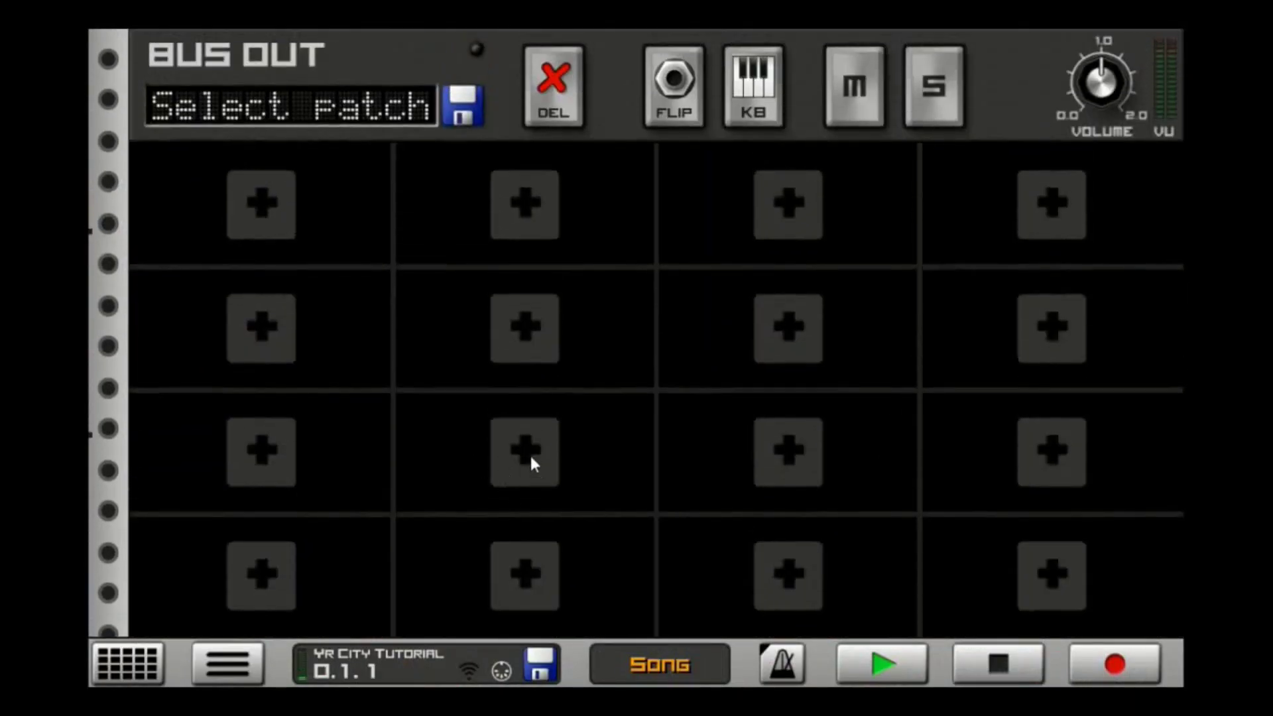
click(531, 452)
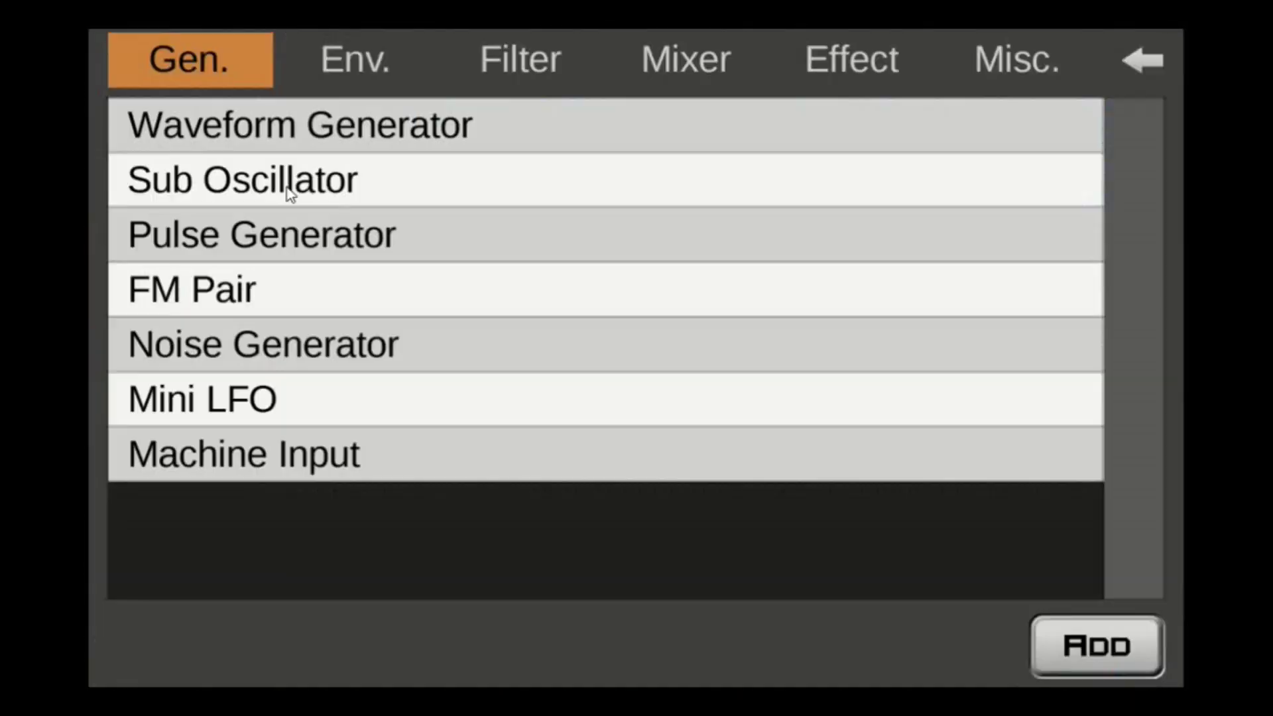
click(265, 476)
click(1087, 647)
click(376, 439)
click(377, 439)
click(1094, 646)
click(748, 206)
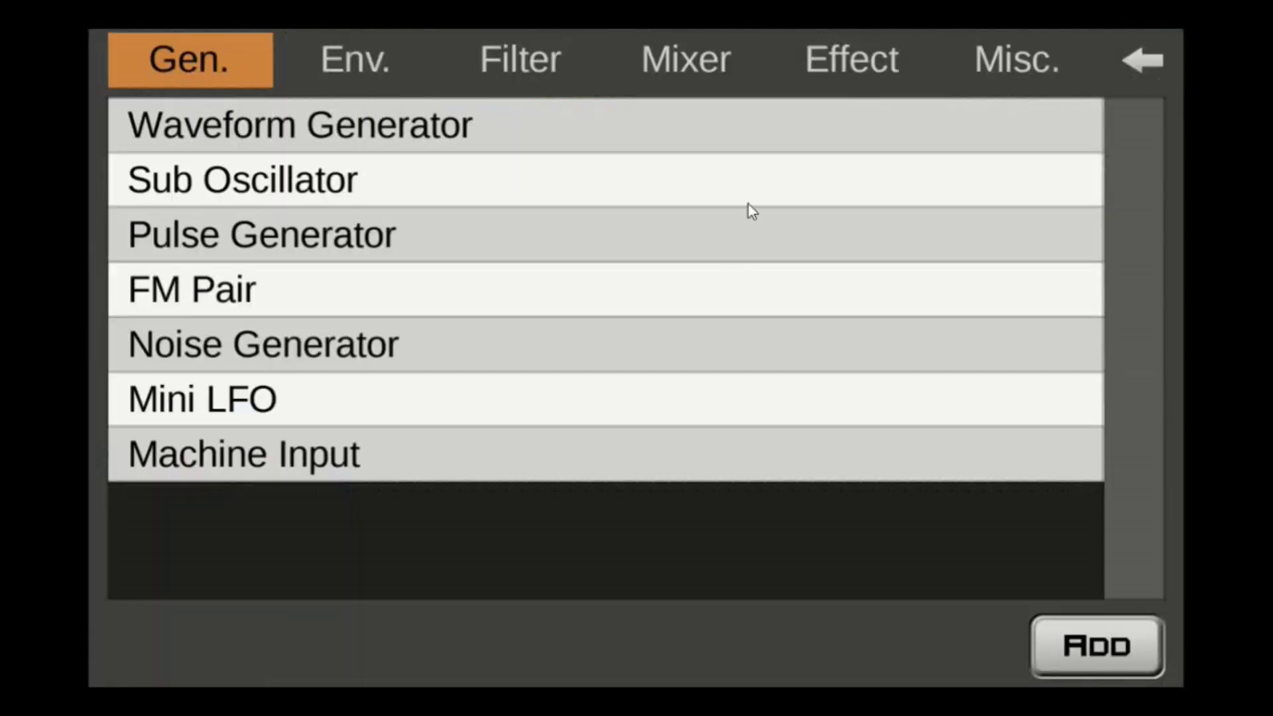
click(445, 471)
click(1127, 643)
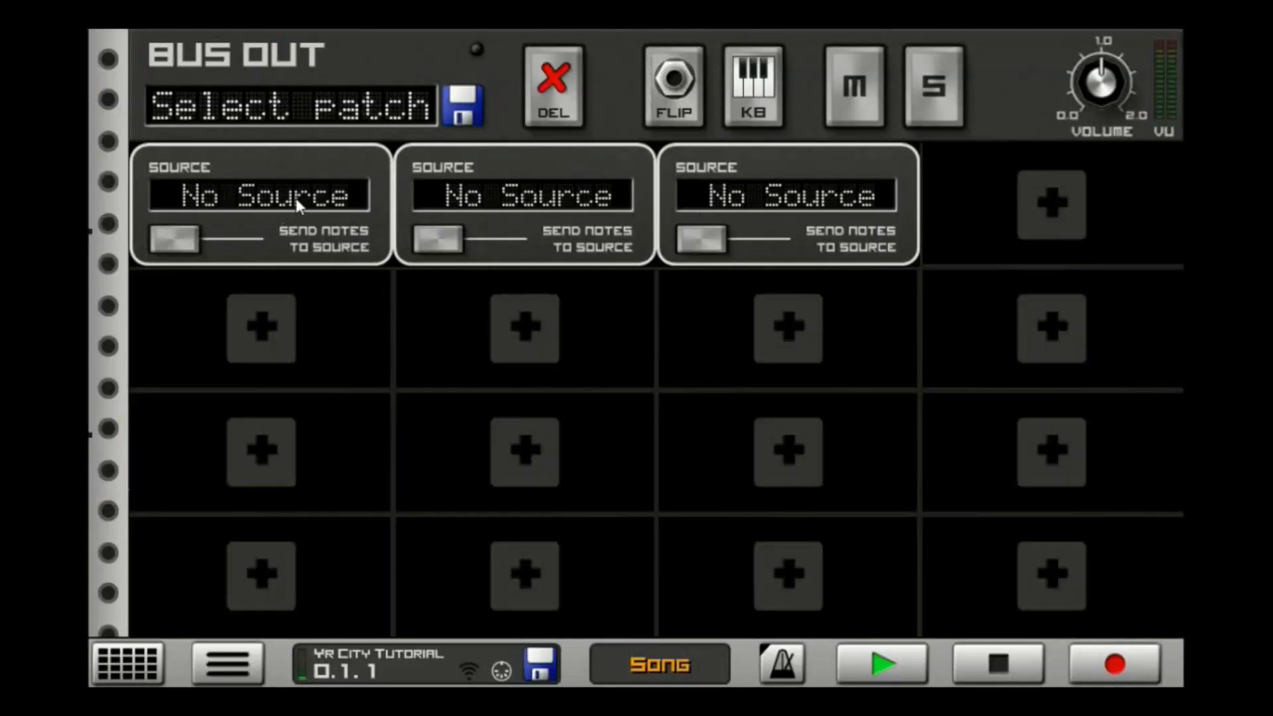
- Source the inputs from 1 And 2, 3 And 4 and 5 And 6, each sending notes to its source
drag(295, 198, 289, 208)
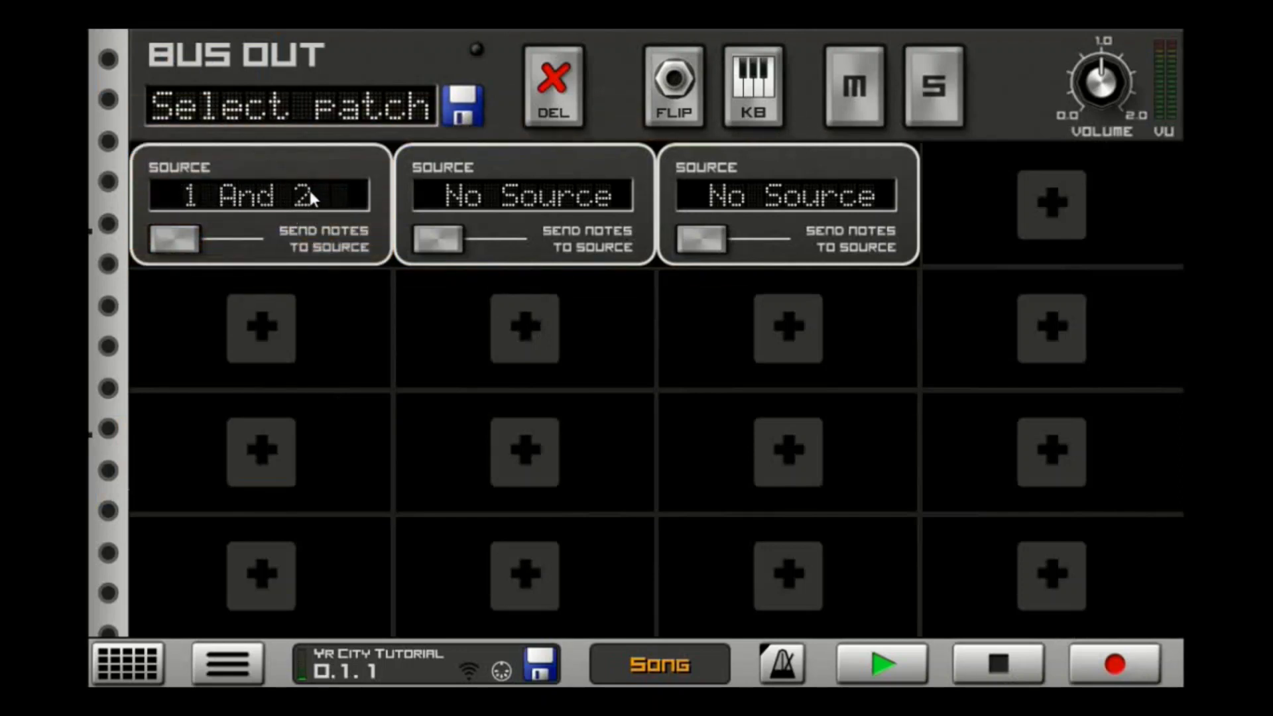
drag(531, 202, 533, 197)
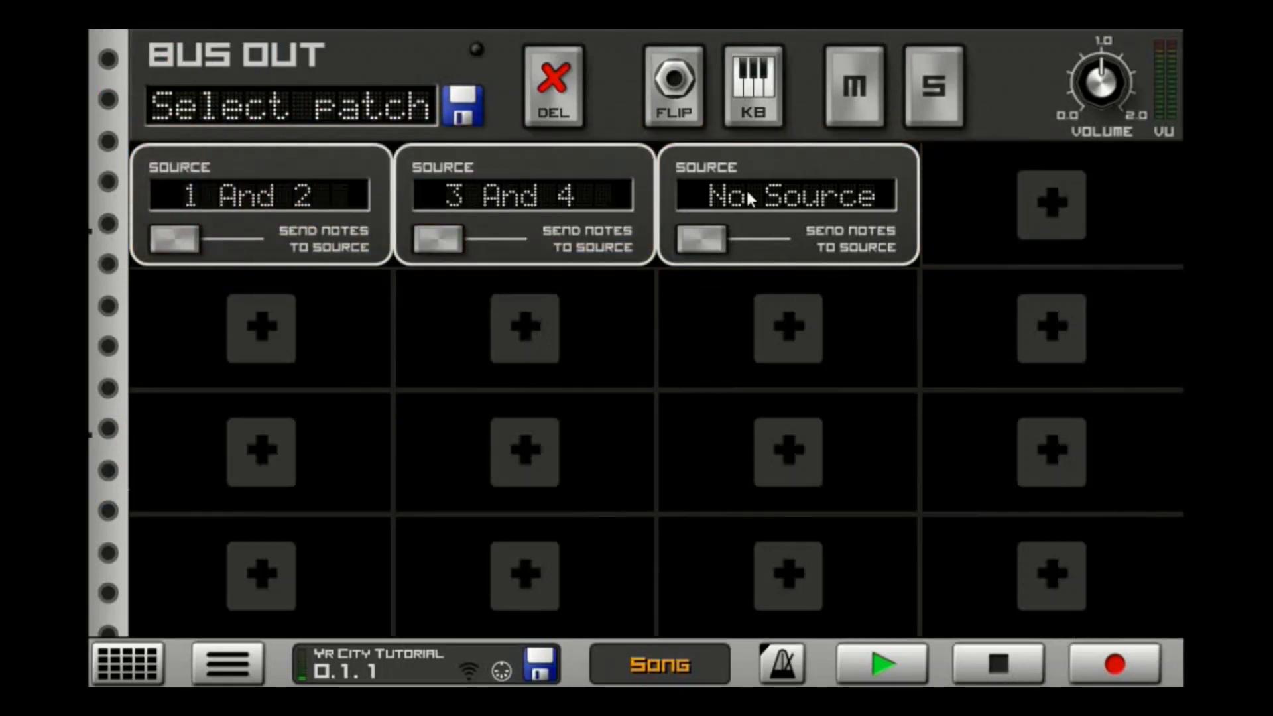
drag(749, 198, 765, 201)
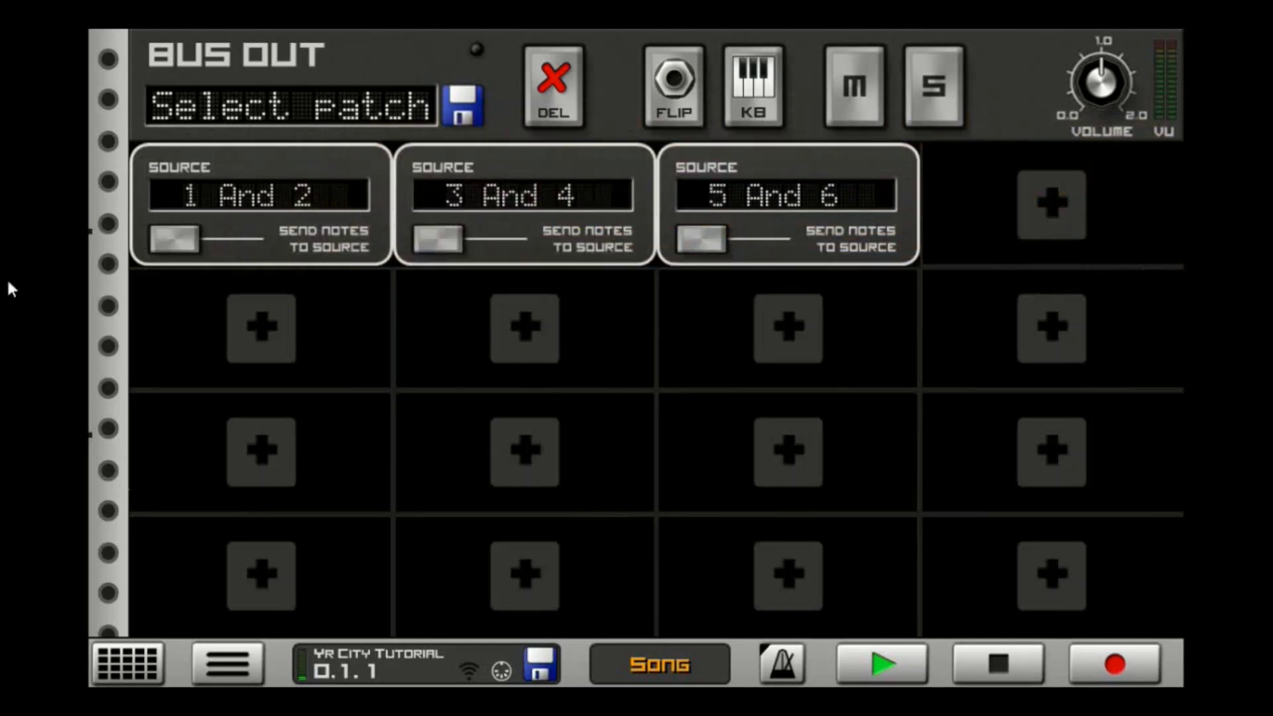
click(192, 236)
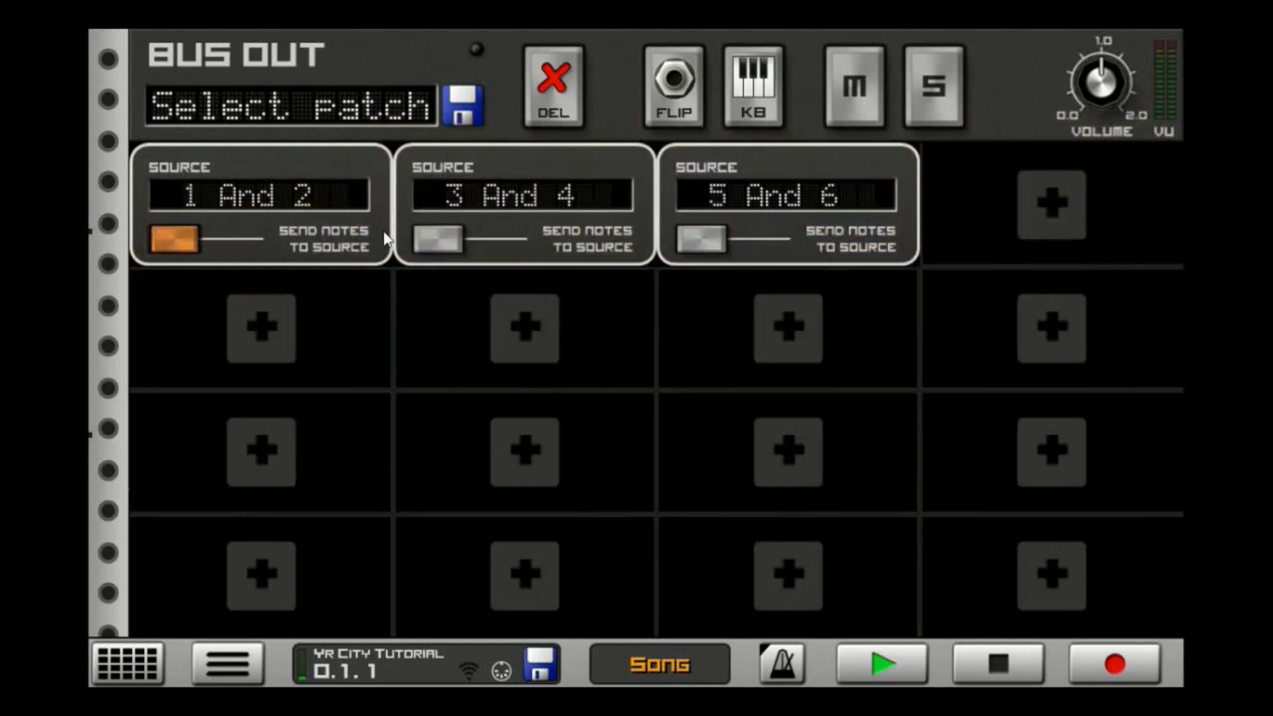
click(438, 238)
click(699, 242)
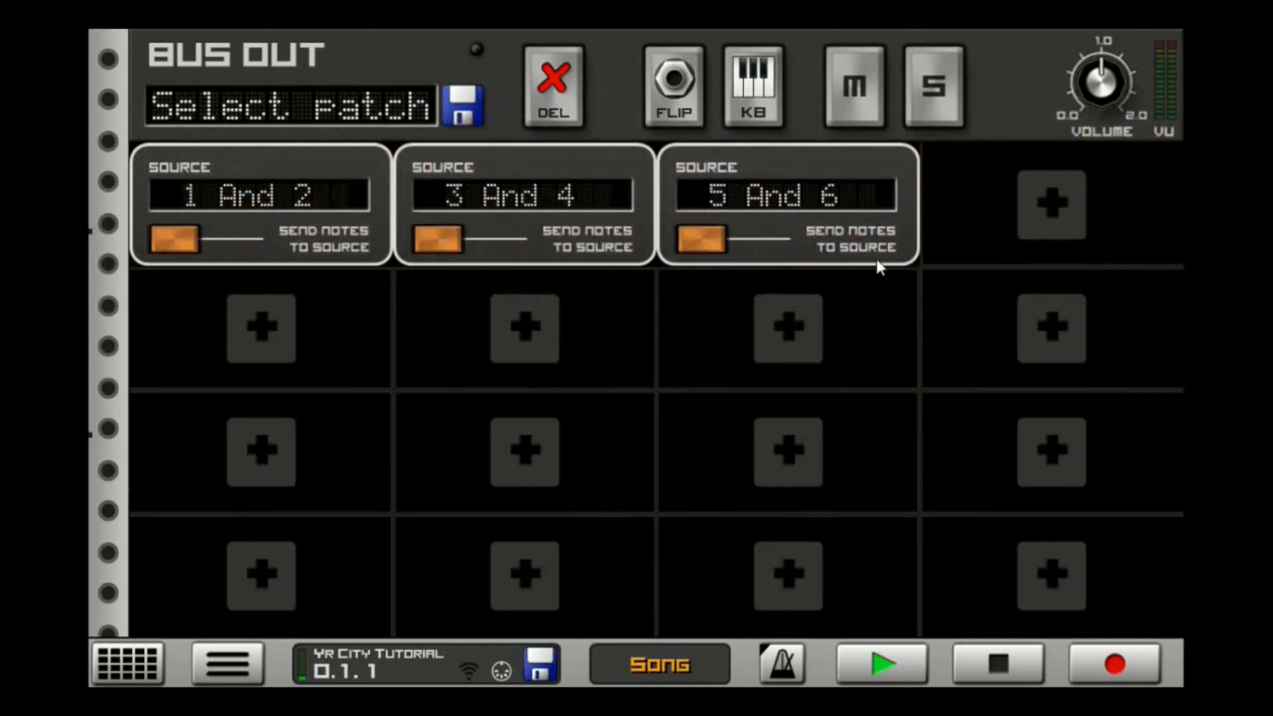
click(1045, 226)
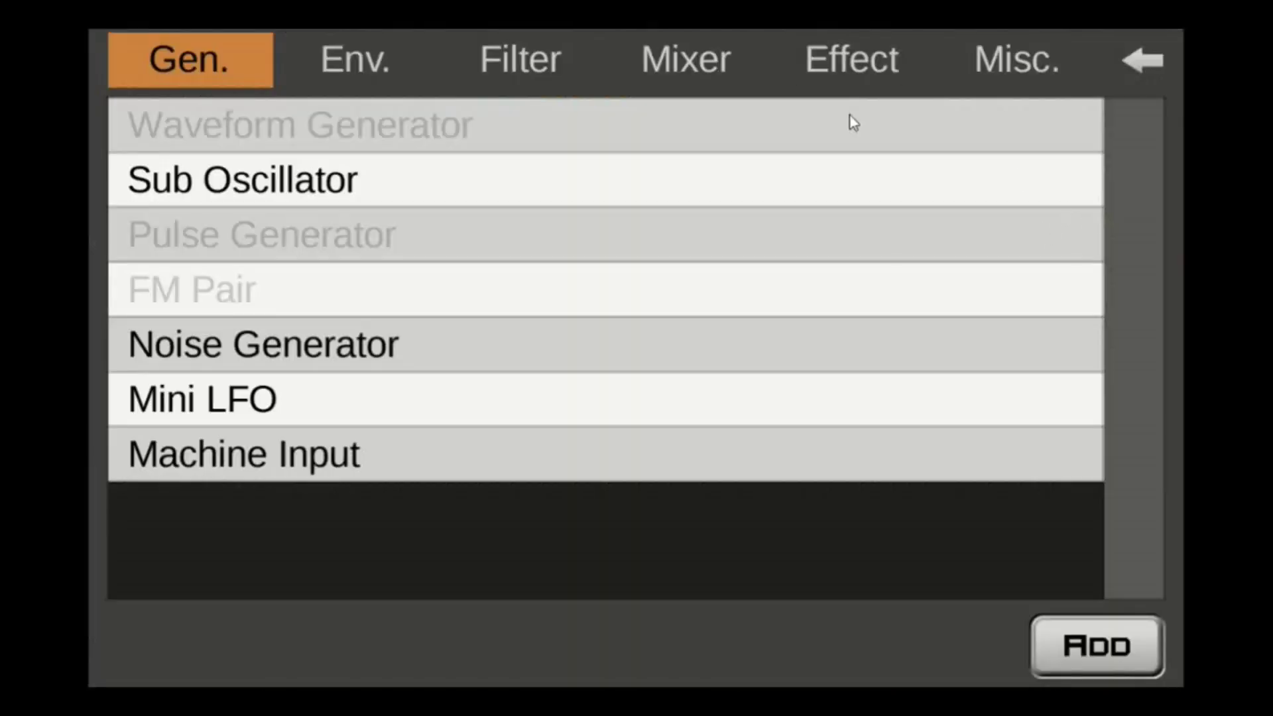
- Add a 3 Input Mixer and a Vintage Ladder LP filter to BUS OUT
click(705, 61)
click(543, 176)
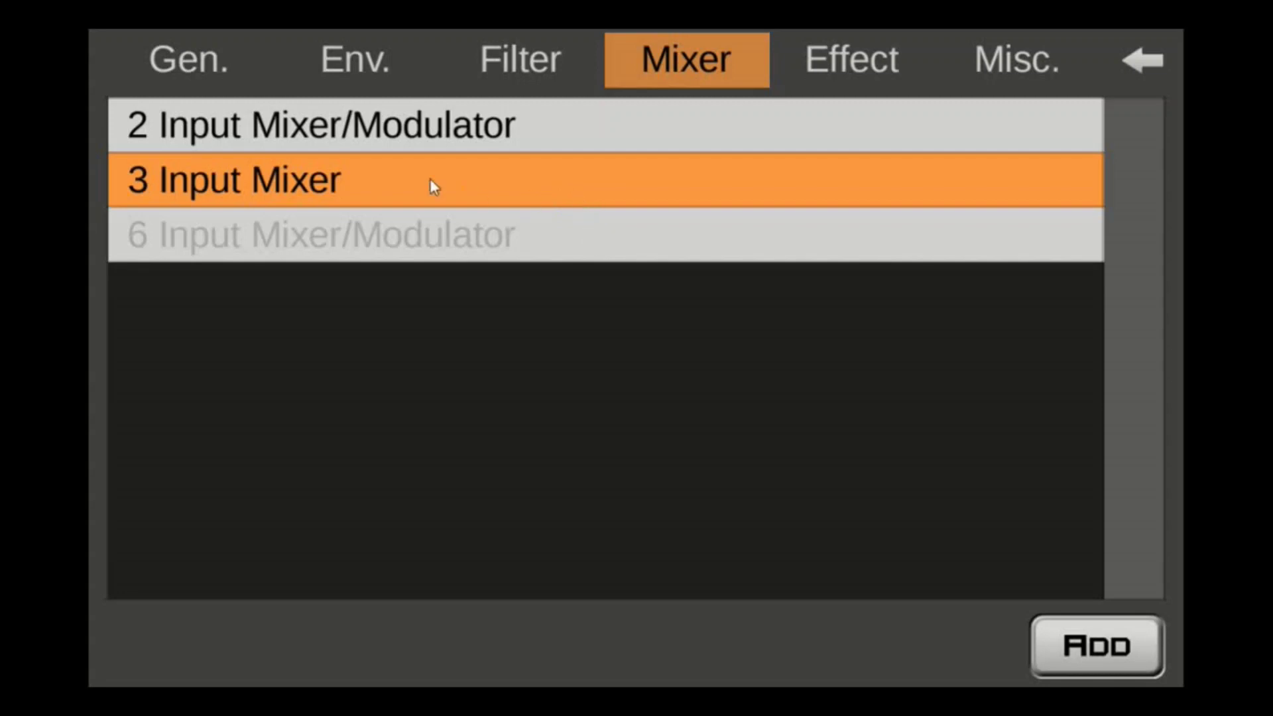
click(1097, 646)
click(1006, 358)
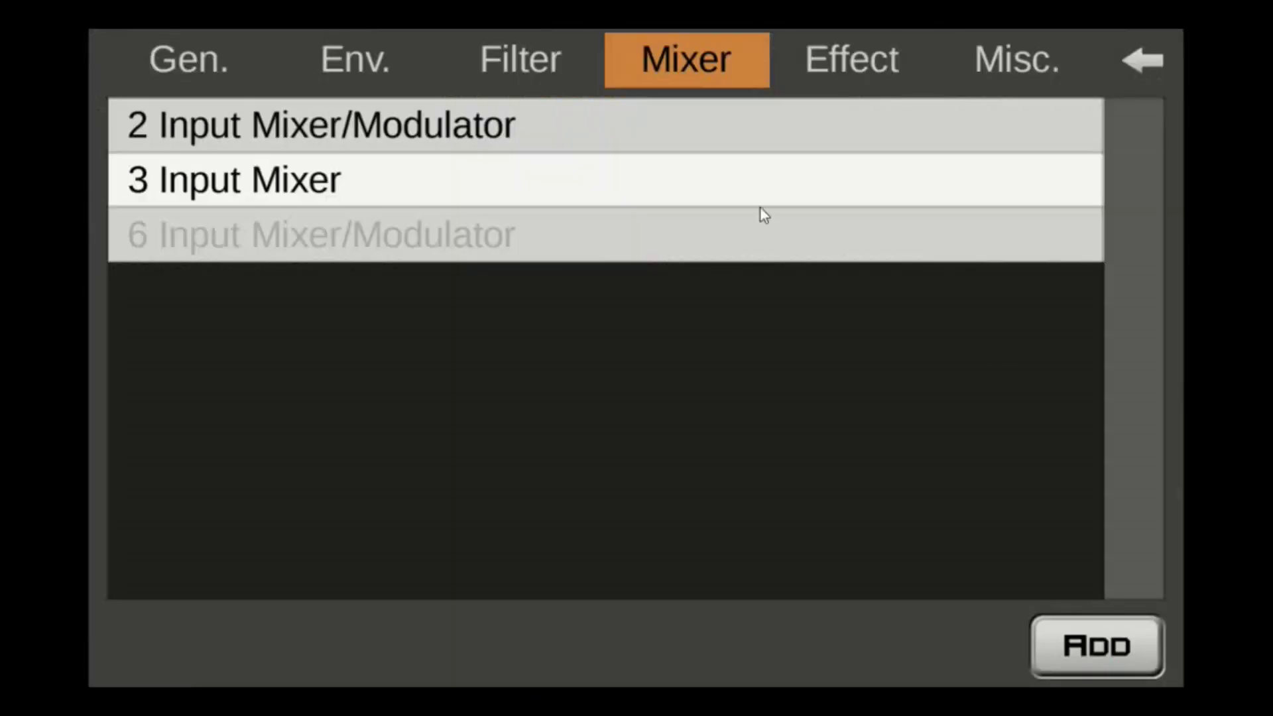
click(387, 61)
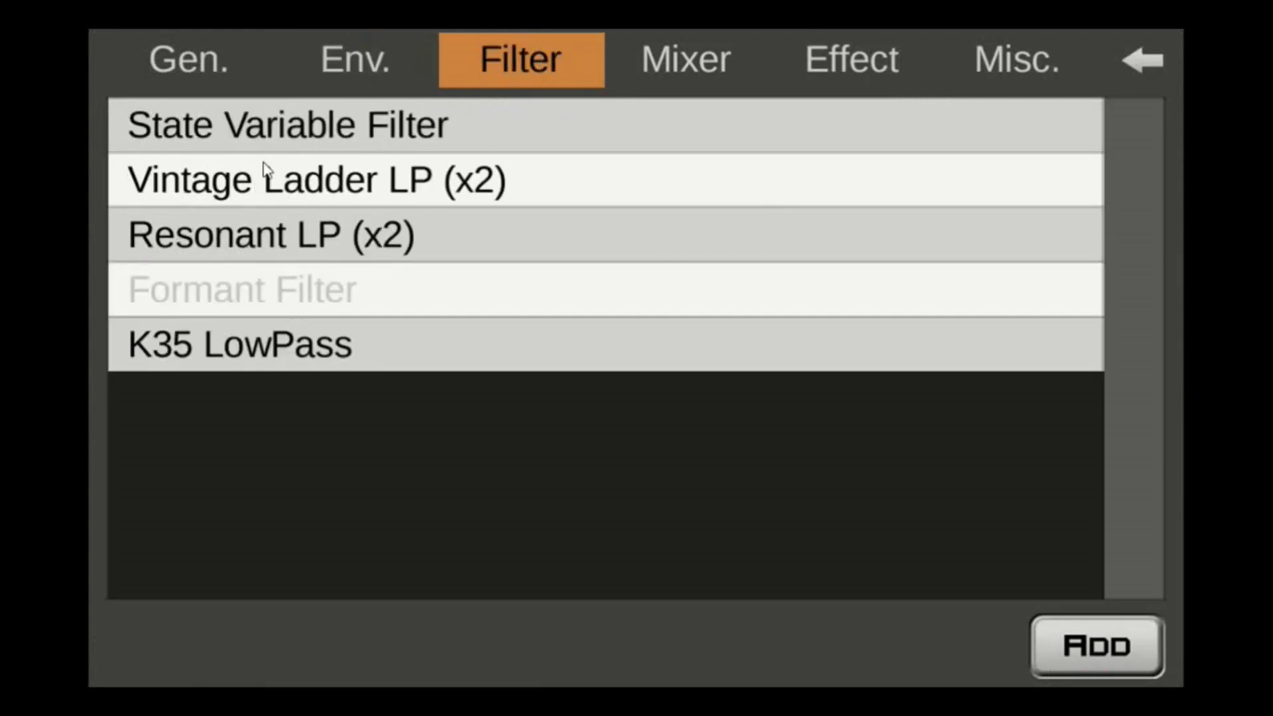
click(324, 193)
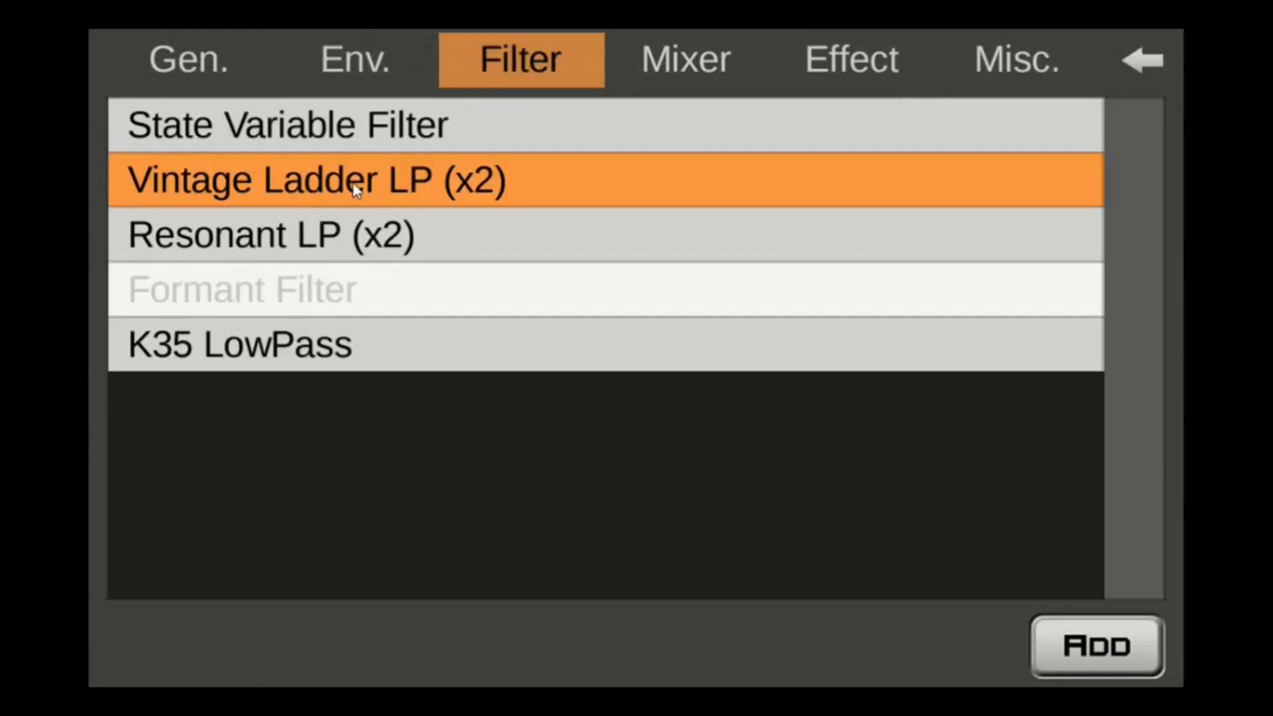
click(1097, 647)
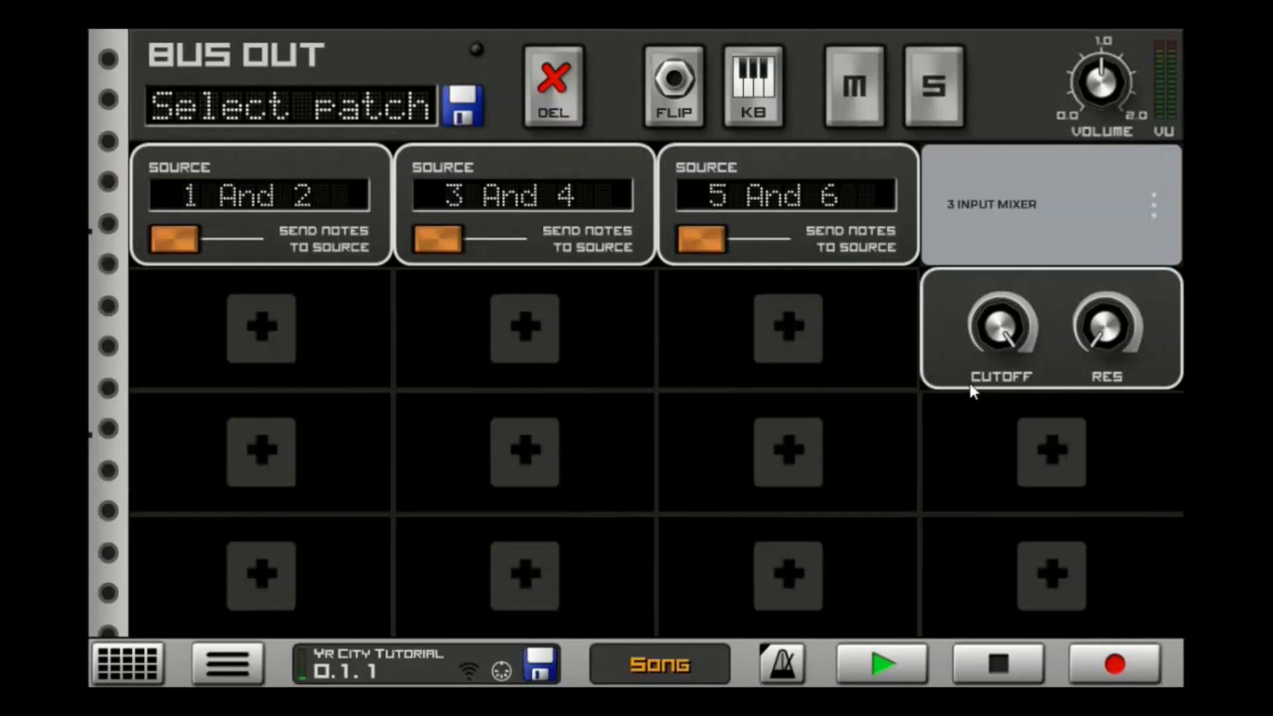
- Add a Decay Envelope below the ladder filter
click(1012, 463)
click(411, 66)
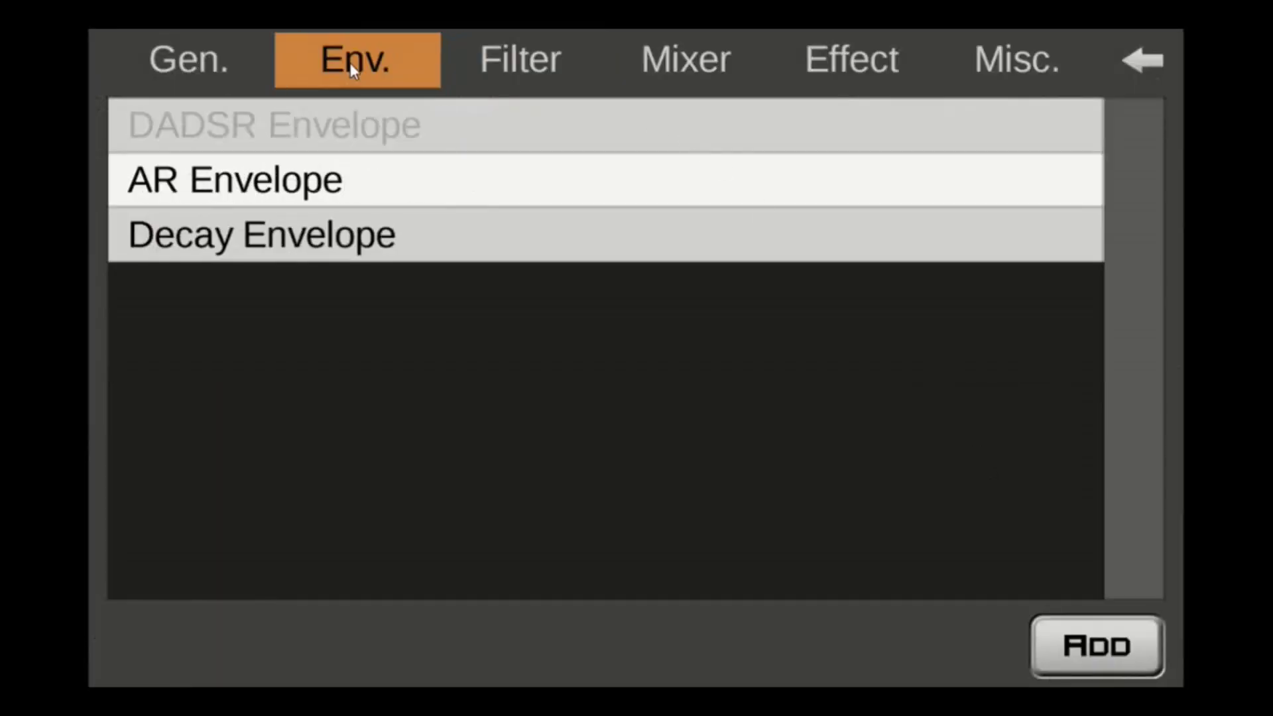
click(360, 236)
click(1097, 646)
- Skip adding an Oscilloscope and flip the rack to show its patch jacks
click(1001, 553)
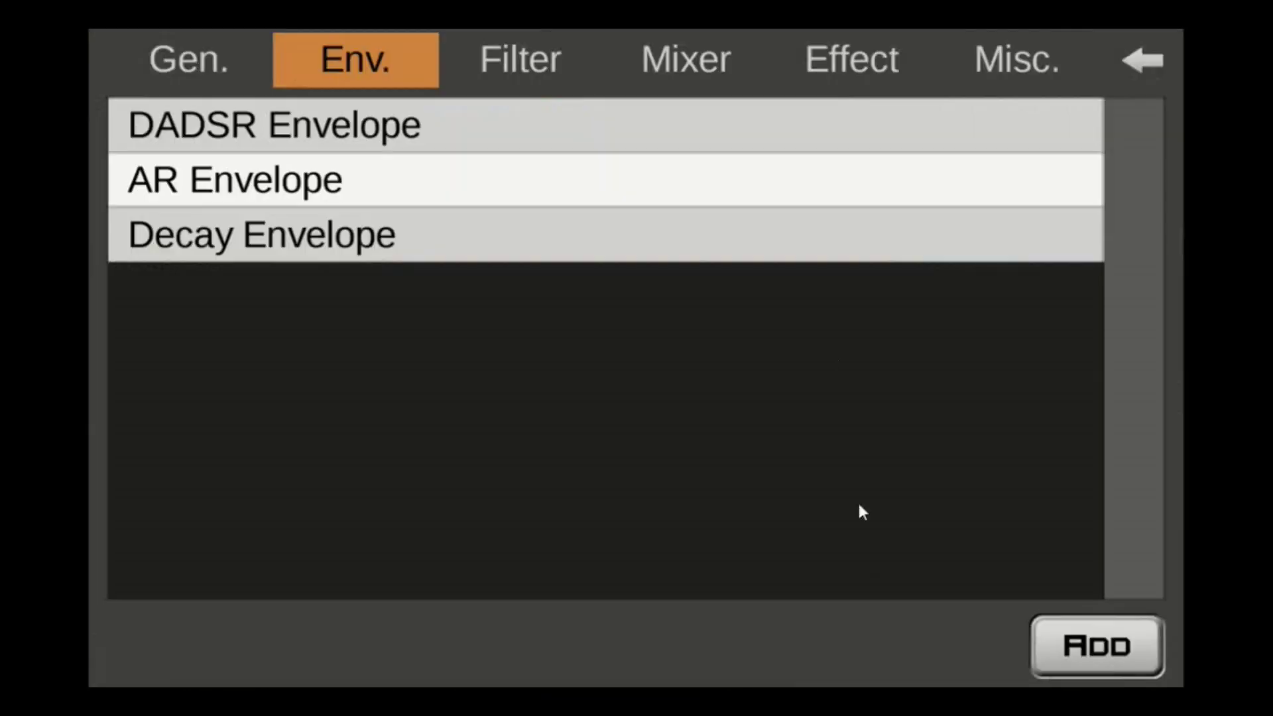
click(1019, 78)
click(560, 456)
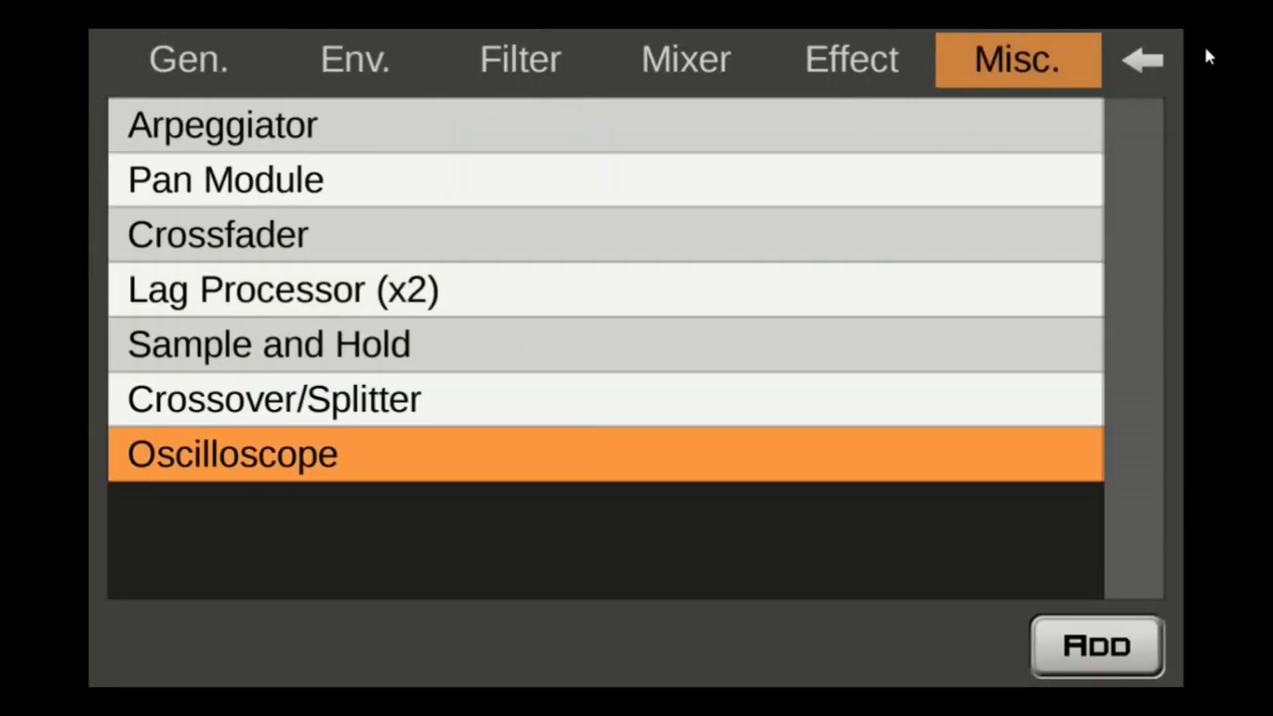
click(1142, 61)
click(674, 87)
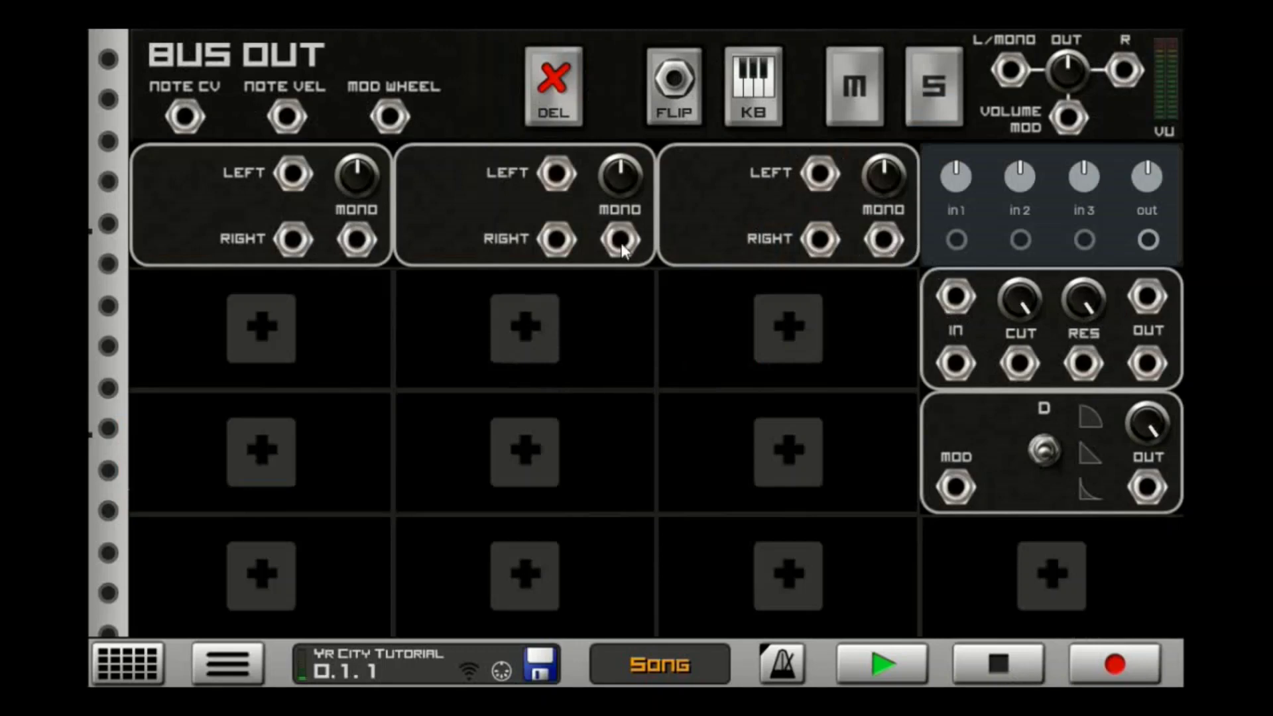
- Cable the three inputs' MONO outs into mixer in1, in2 and in3
drag(617, 242, 1020, 240)
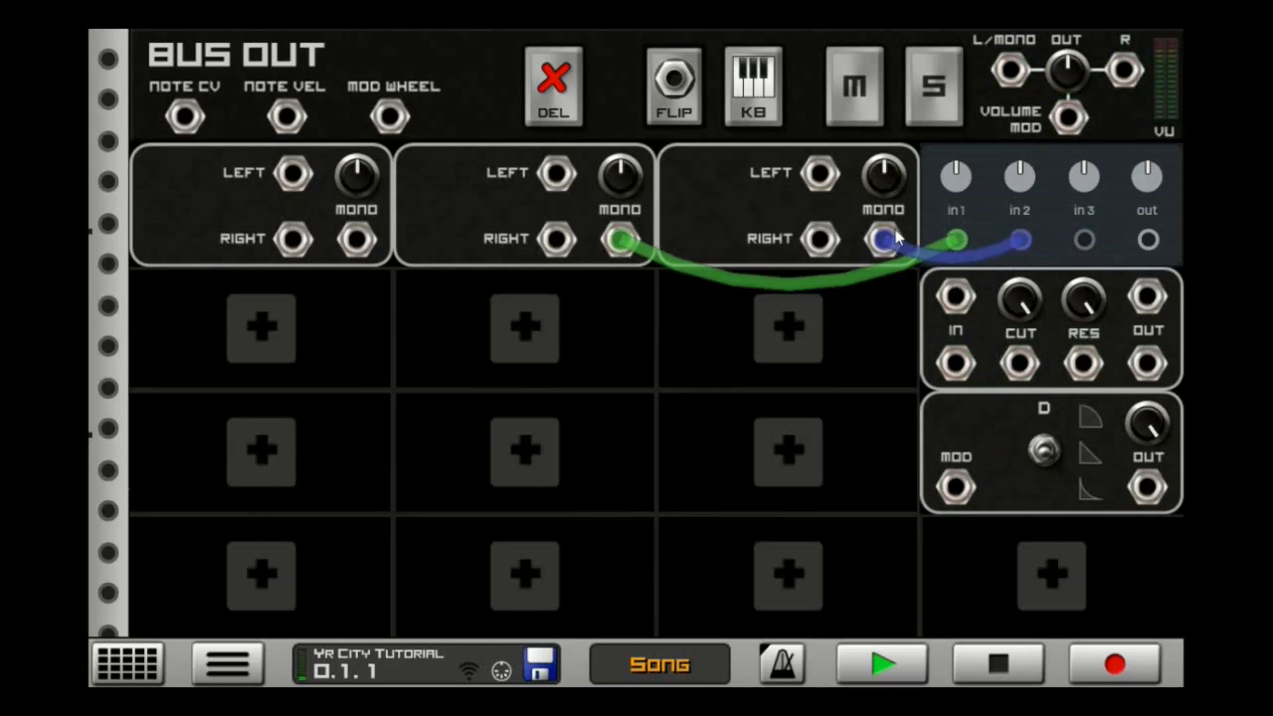
drag(361, 244, 1084, 240)
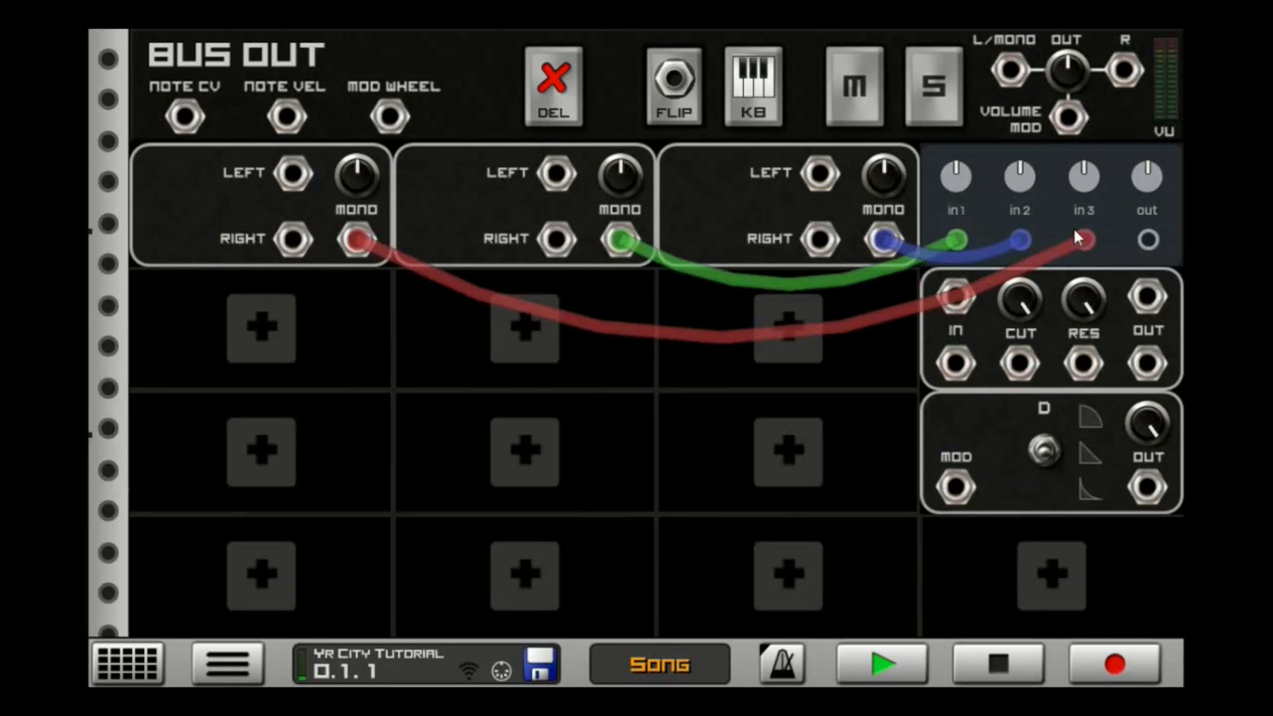
drag(1083, 240, 753, 278)
drag(1020, 239, 822, 275)
drag(957, 240, 903, 256)
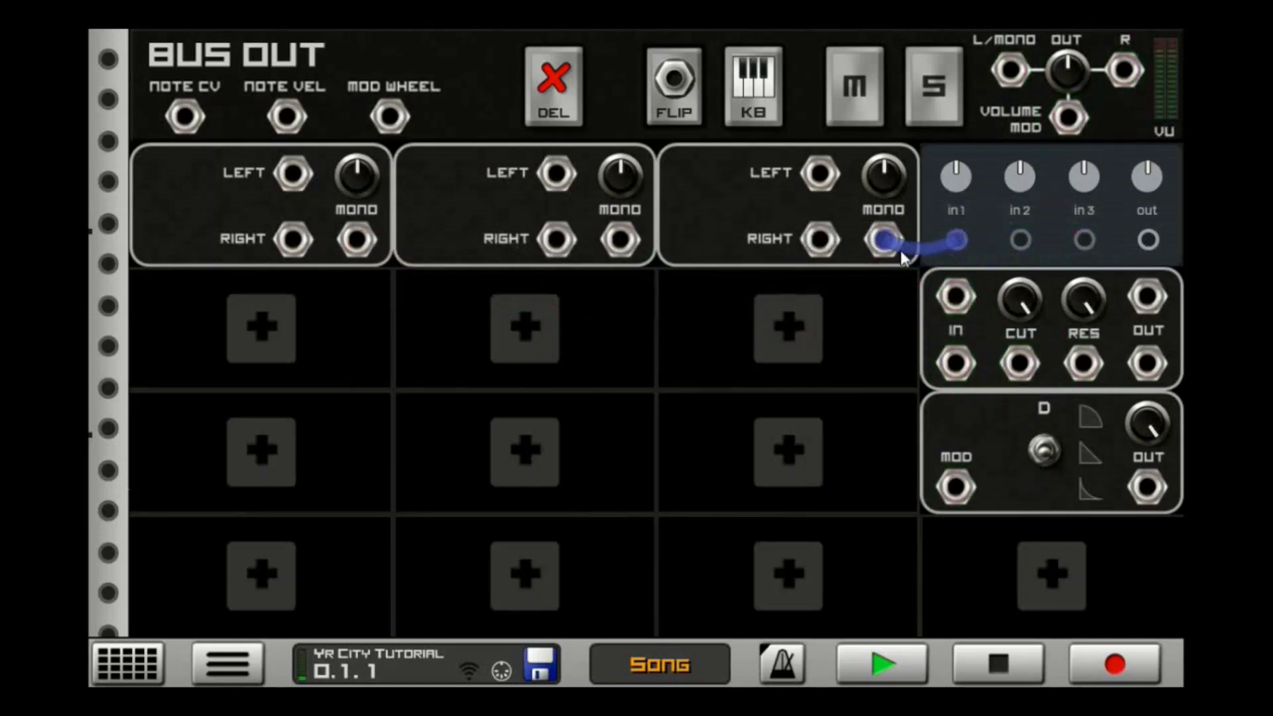
drag(620, 240, 1020, 240)
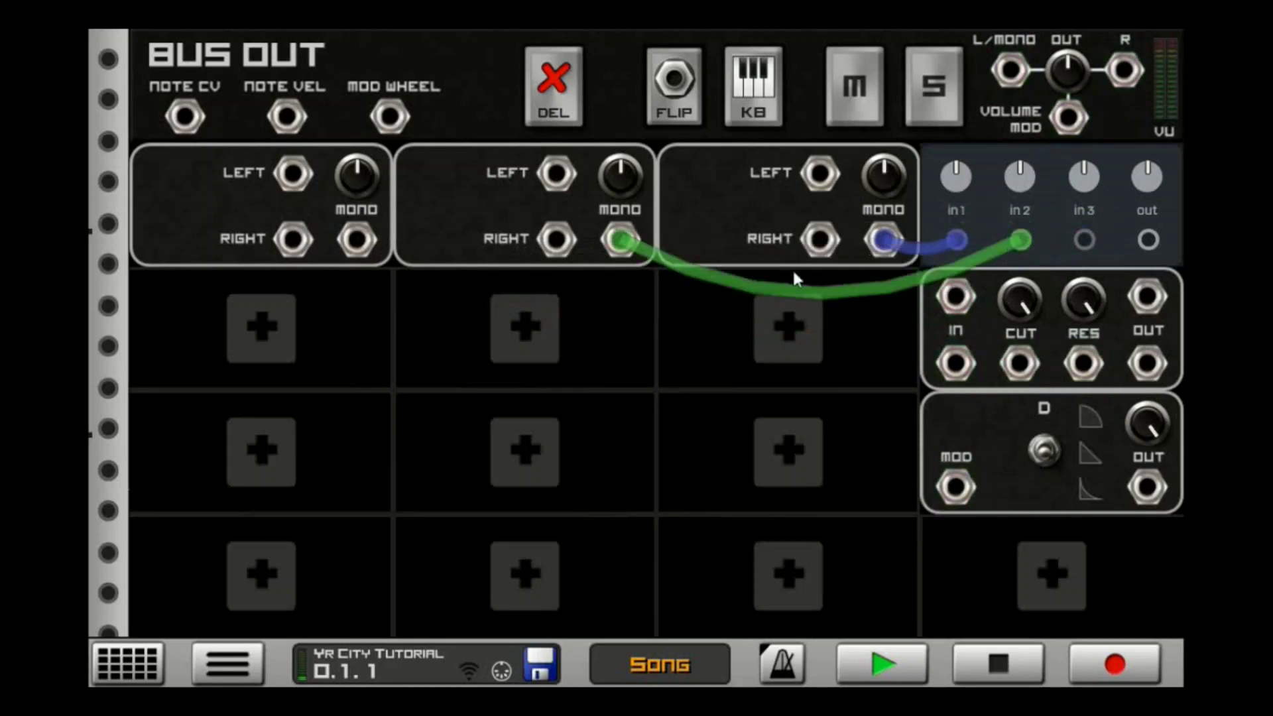
drag(357, 240, 955, 363)
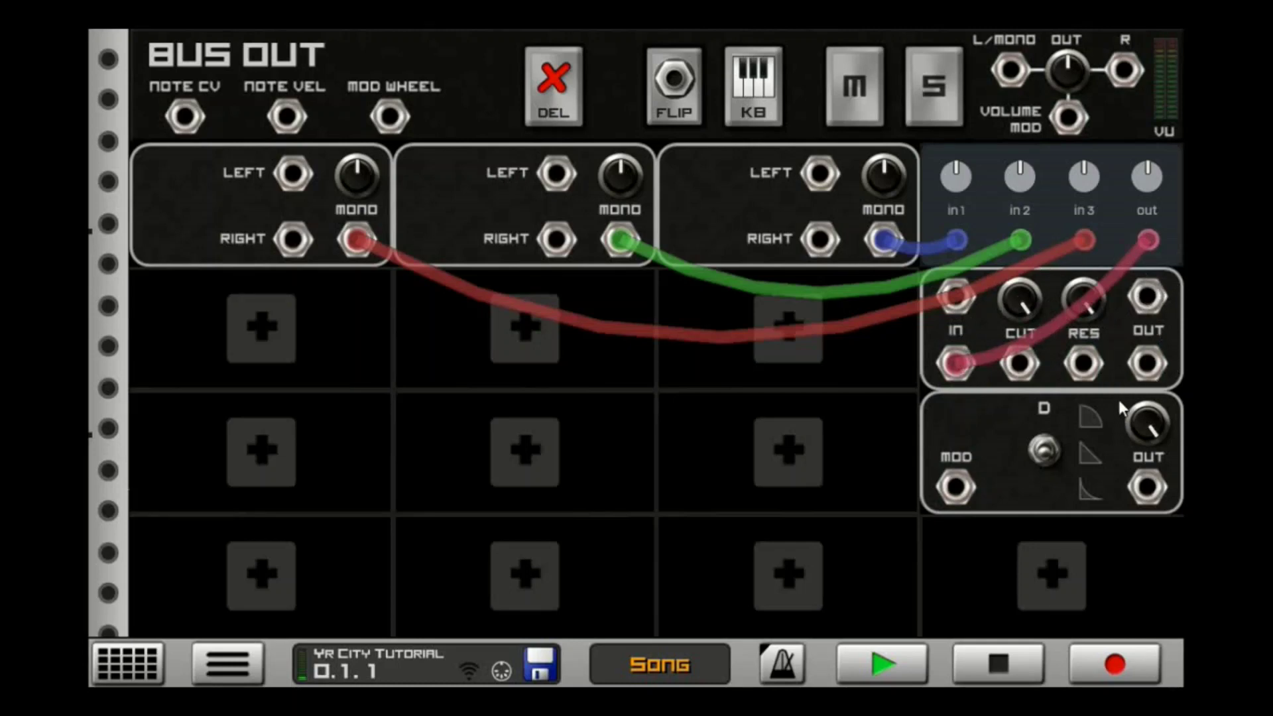
- Route mixer into the filter, filter to L/MONO, envelope to CUT, then flip back
drag(1145, 363, 952, 380)
drag(1147, 363, 1008, 71)
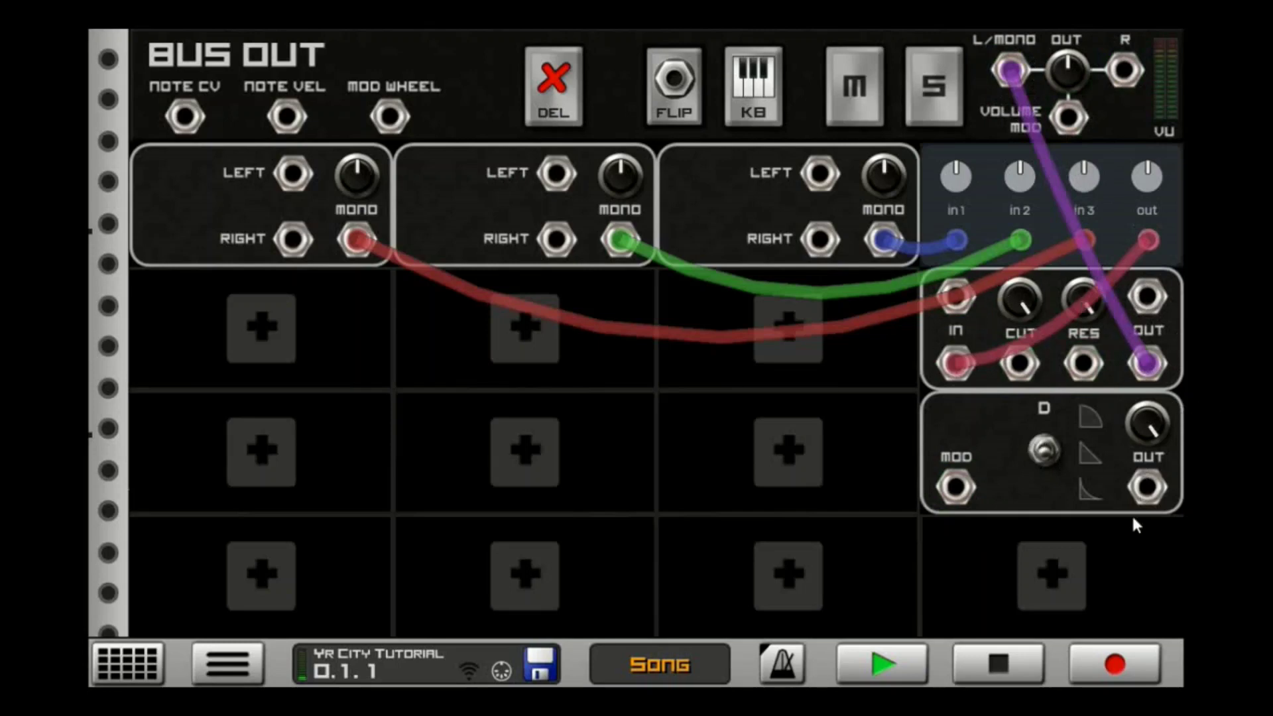
drag(1152, 491, 1019, 363)
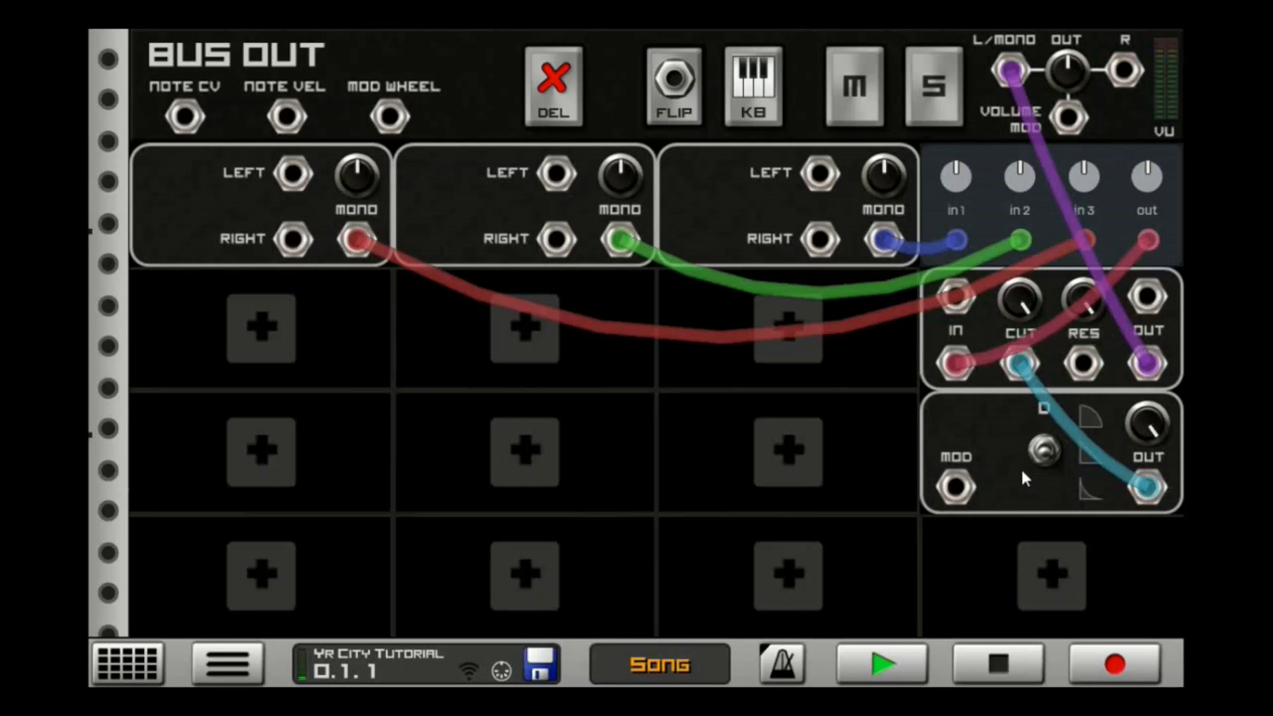
click(1044, 452)
click(676, 93)
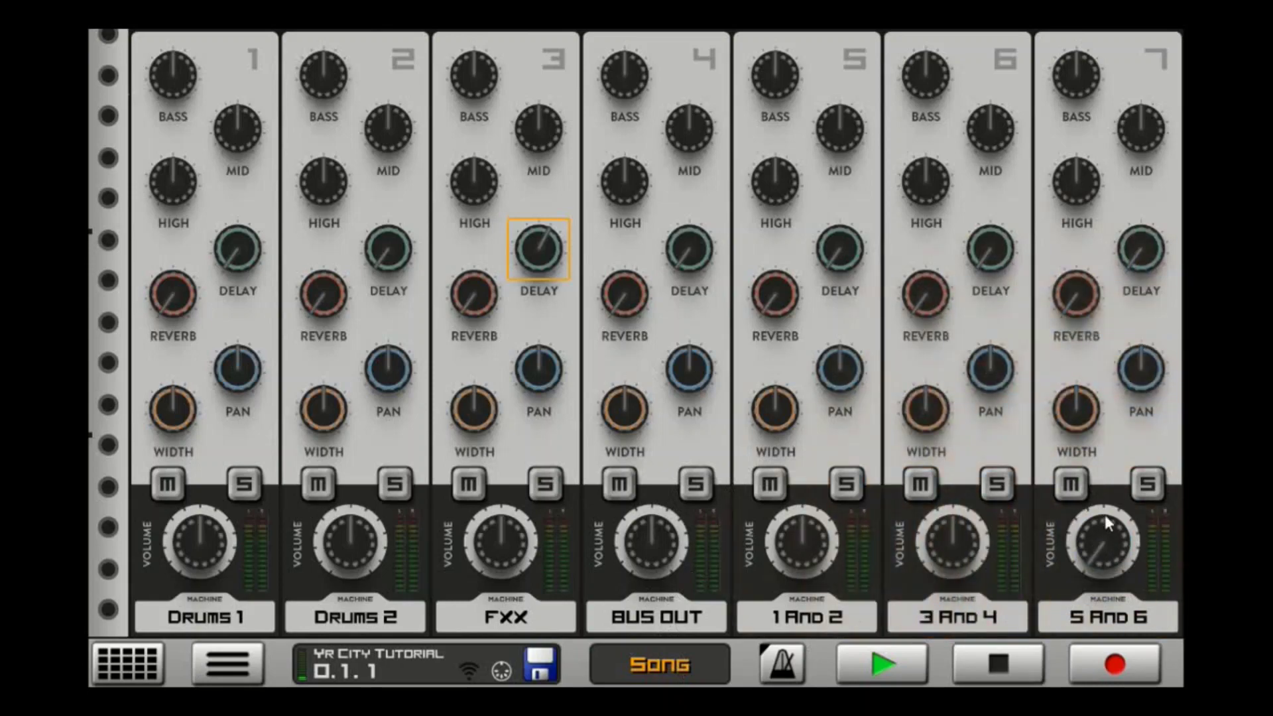
- Turn down the 5 And 6, 3 And 4 and 1 And 2 channel volumes
drag(1104, 514, 806, 642)
click(980, 538)
click(792, 563)
- On BUS OUT, lower the filter cutoff, raise resonance, and set decay to 1.0
click(673, 626)
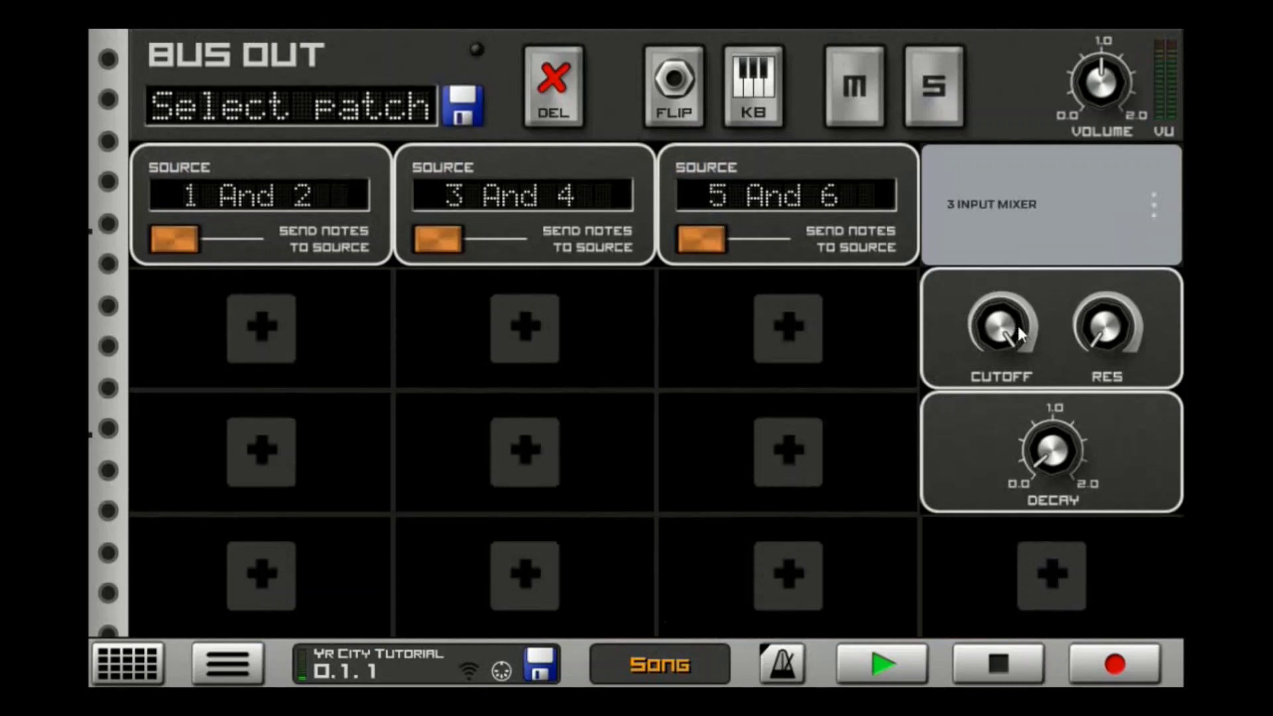
drag(1019, 331, 1010, 329)
drag(1050, 448, 1038, 370)
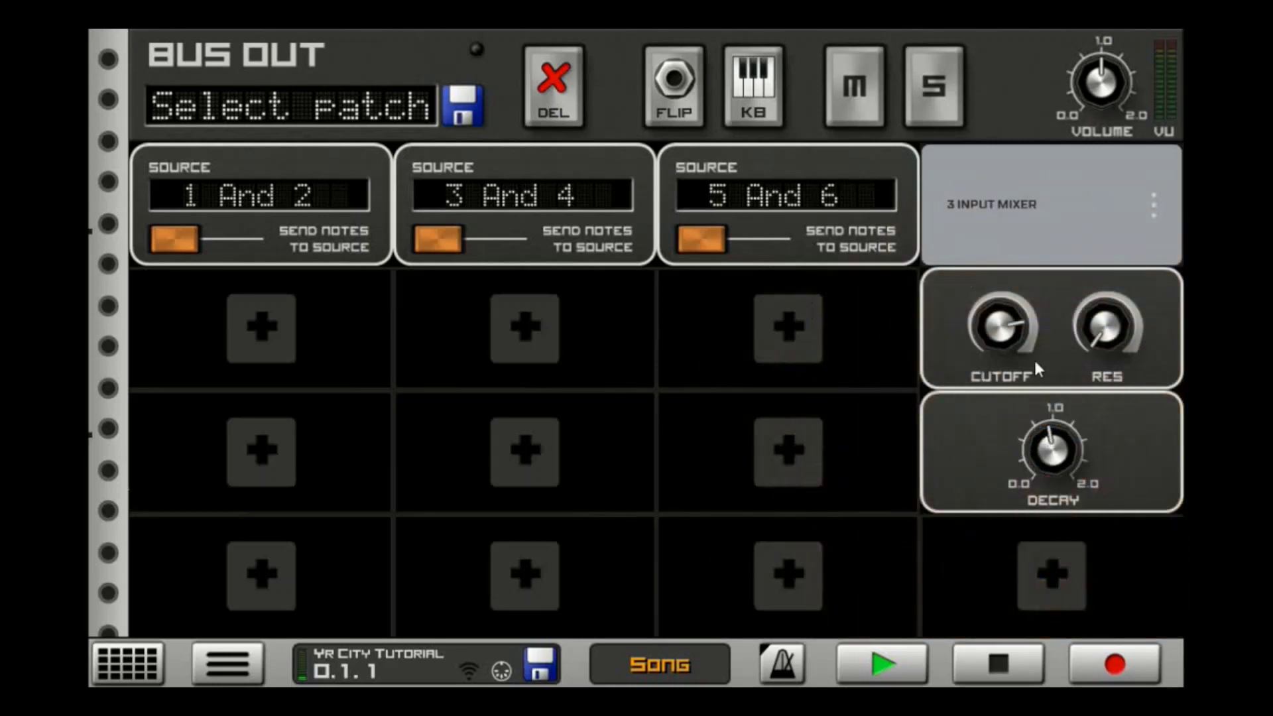
click(1068, 459)
click(1003, 326)
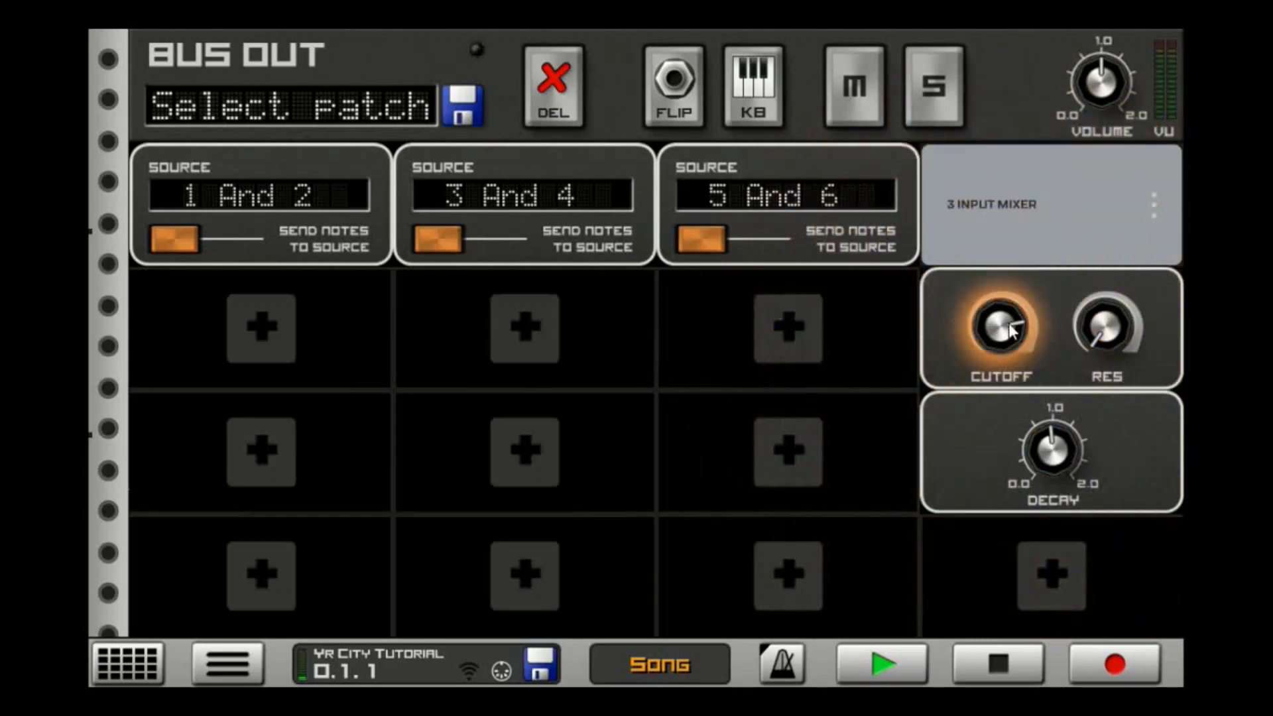
drag(1013, 359, 1012, 423)
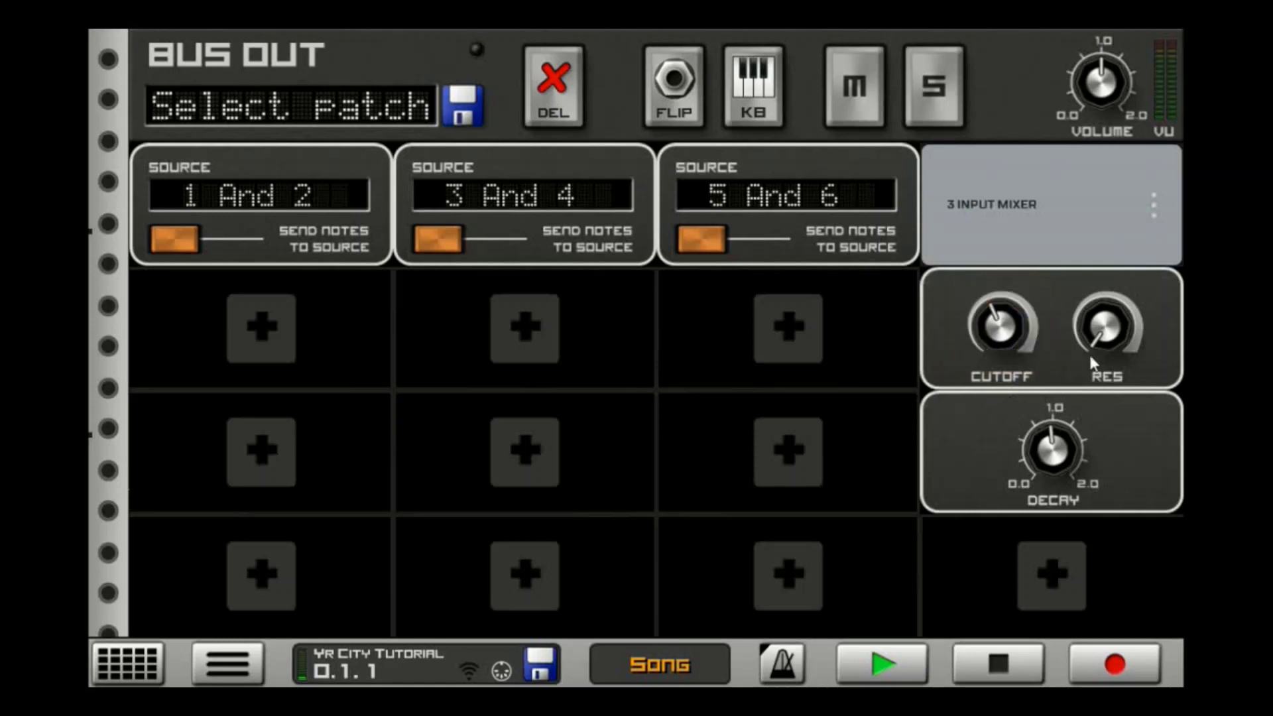
drag(1106, 345, 1124, 228)
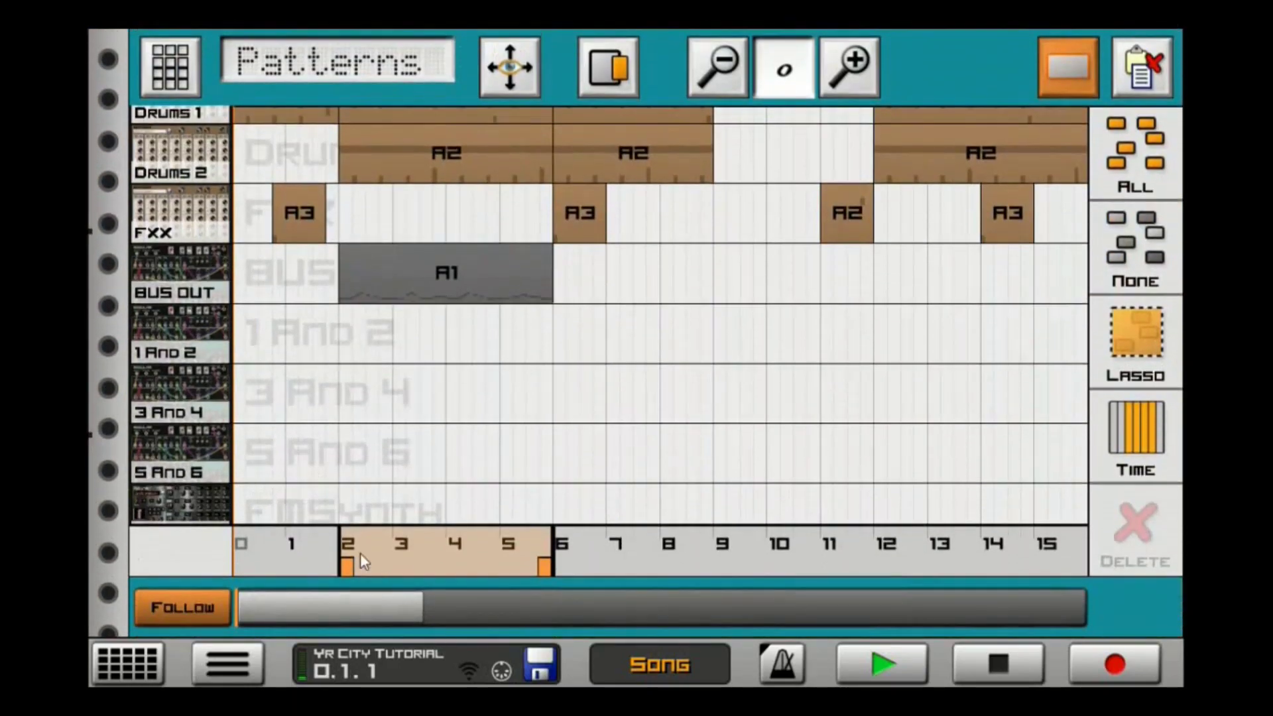
- Play the song from bar 2, stop it, and close the sequencer to the mixer
click(361, 554)
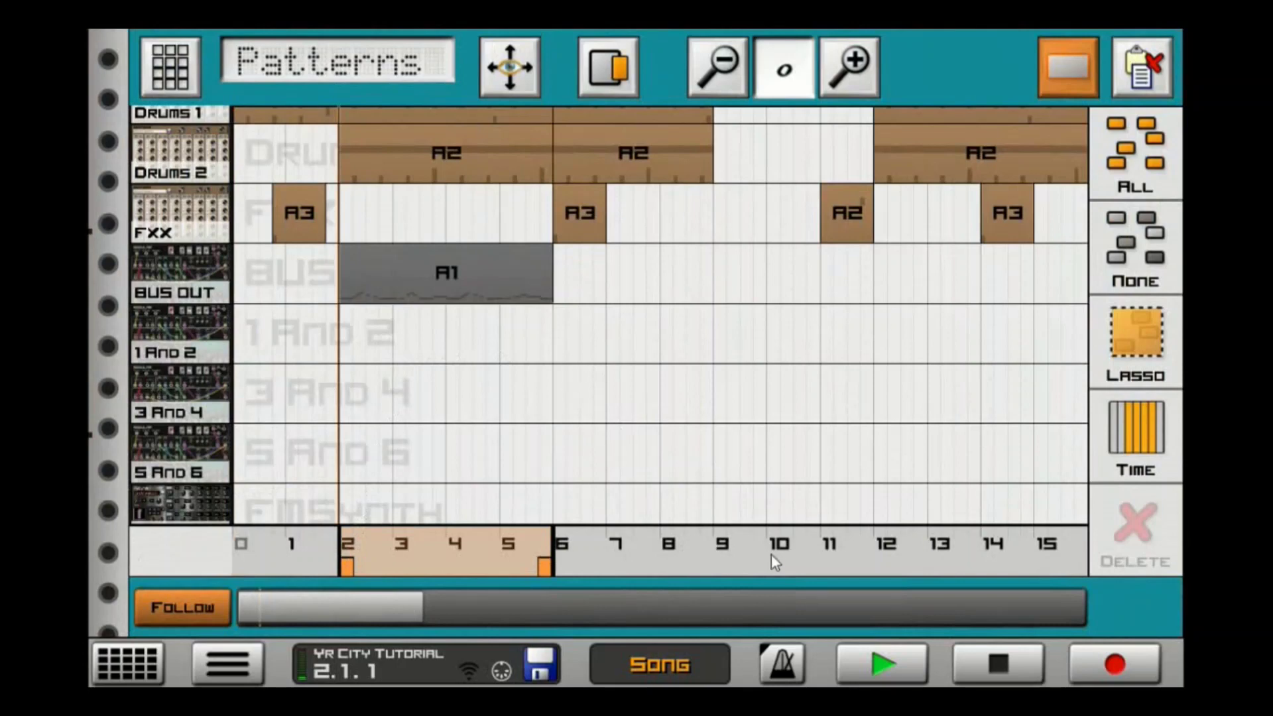
click(890, 662)
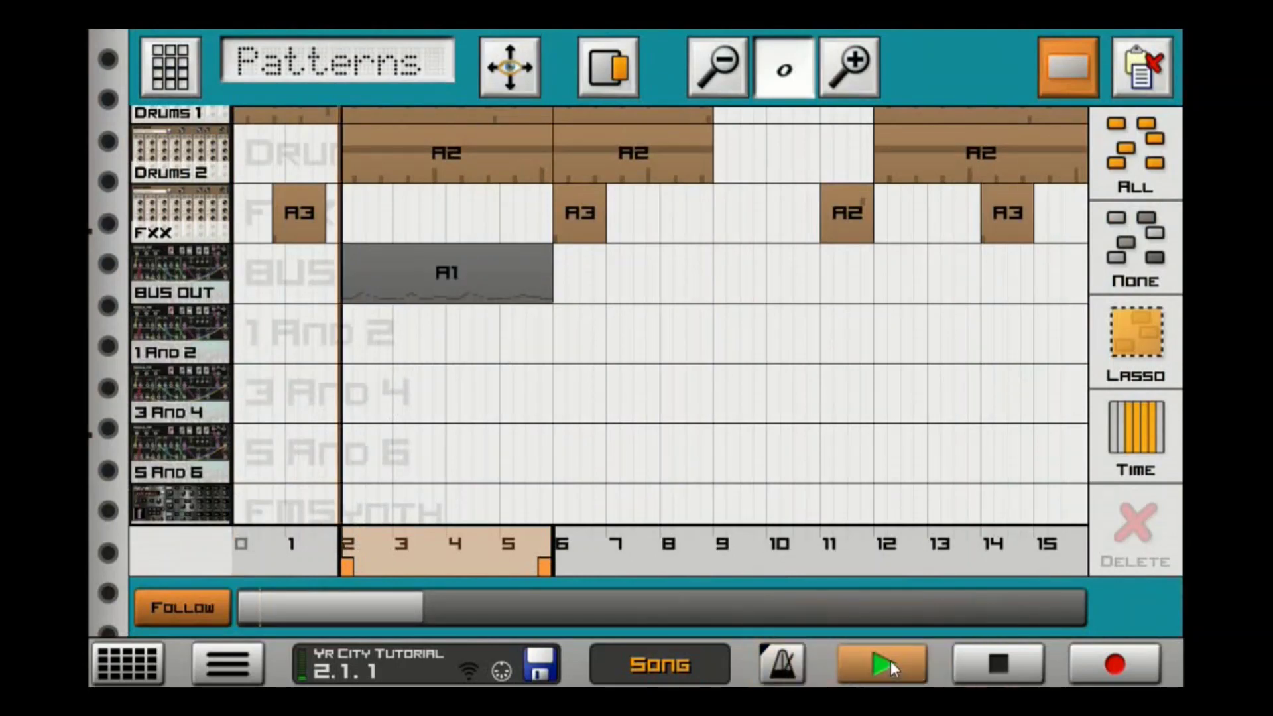
click(994, 674)
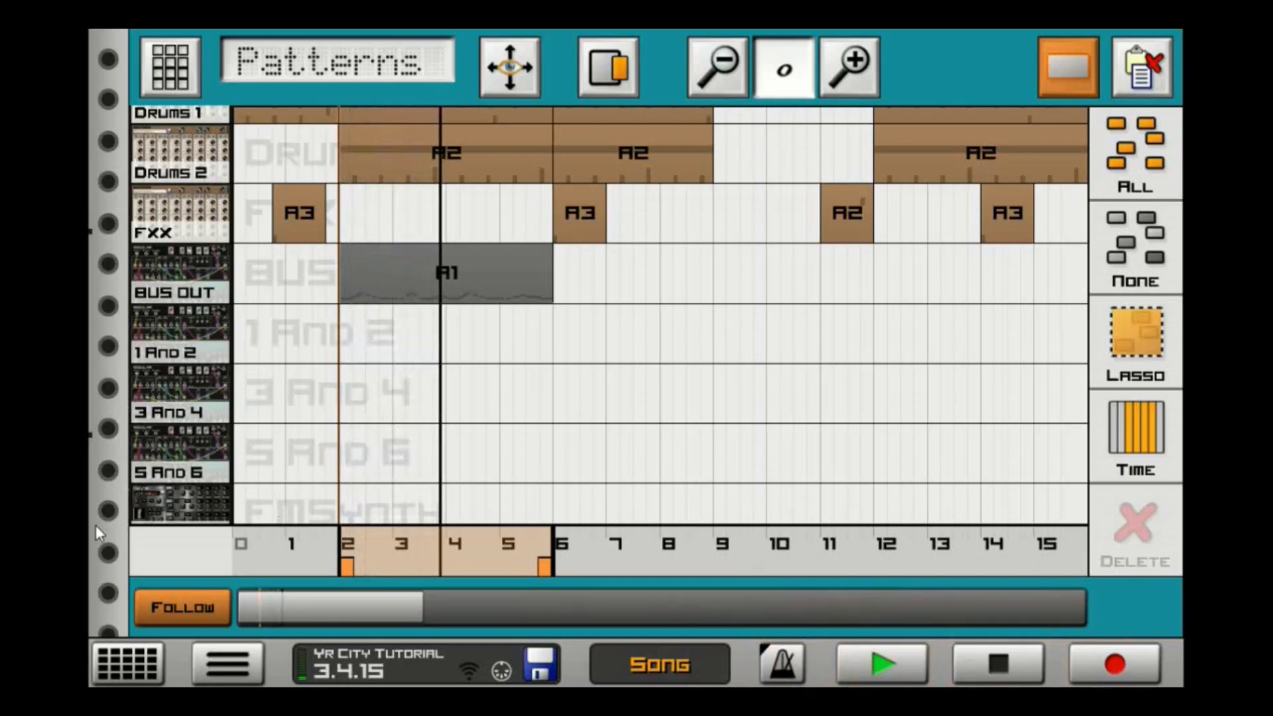
click(346, 287)
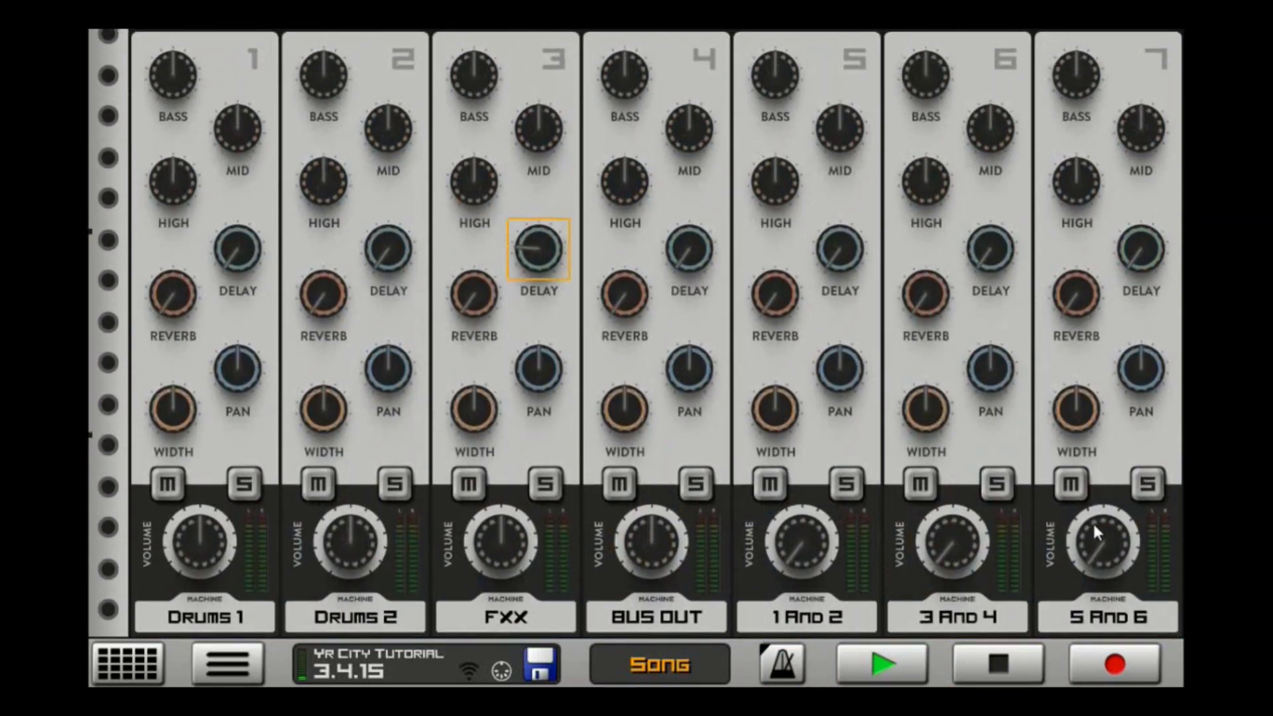
- Mute the 1 And 2, 3 And 4 and 5 And 6 channels and audition BUS OUT alone
drag(1092, 520, 1088, 547)
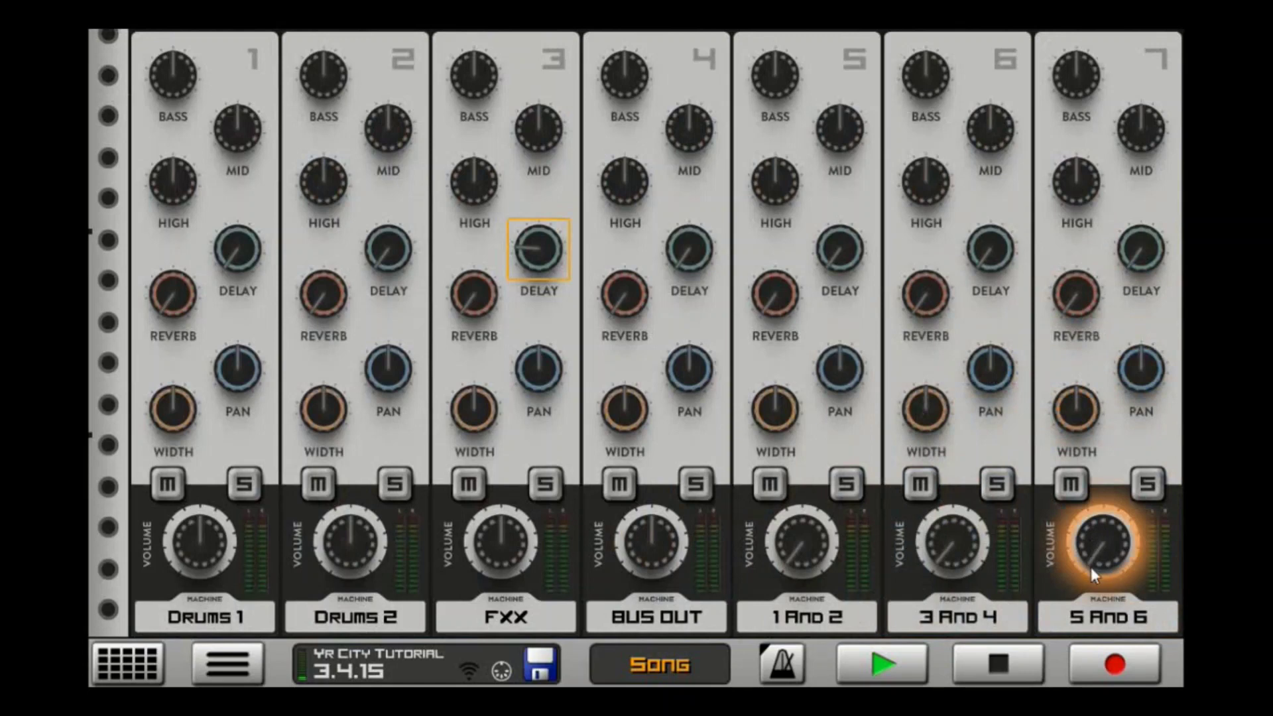
click(1072, 485)
click(934, 524)
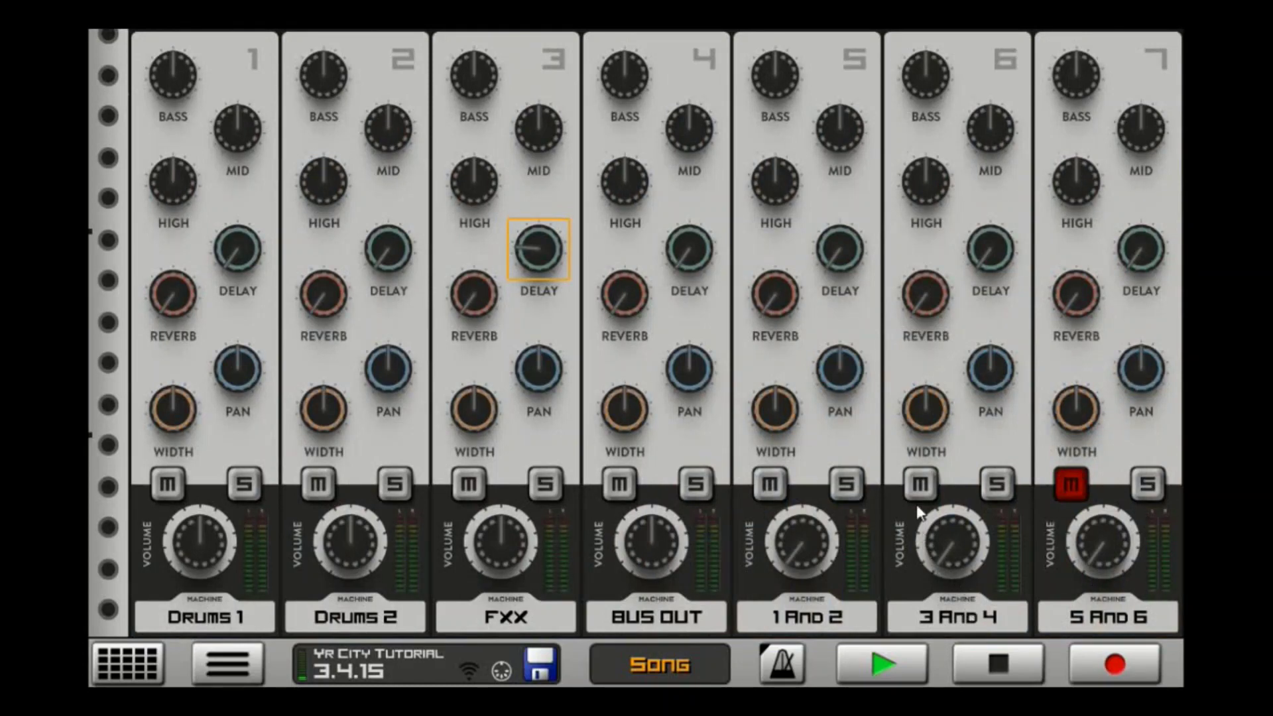
click(768, 485)
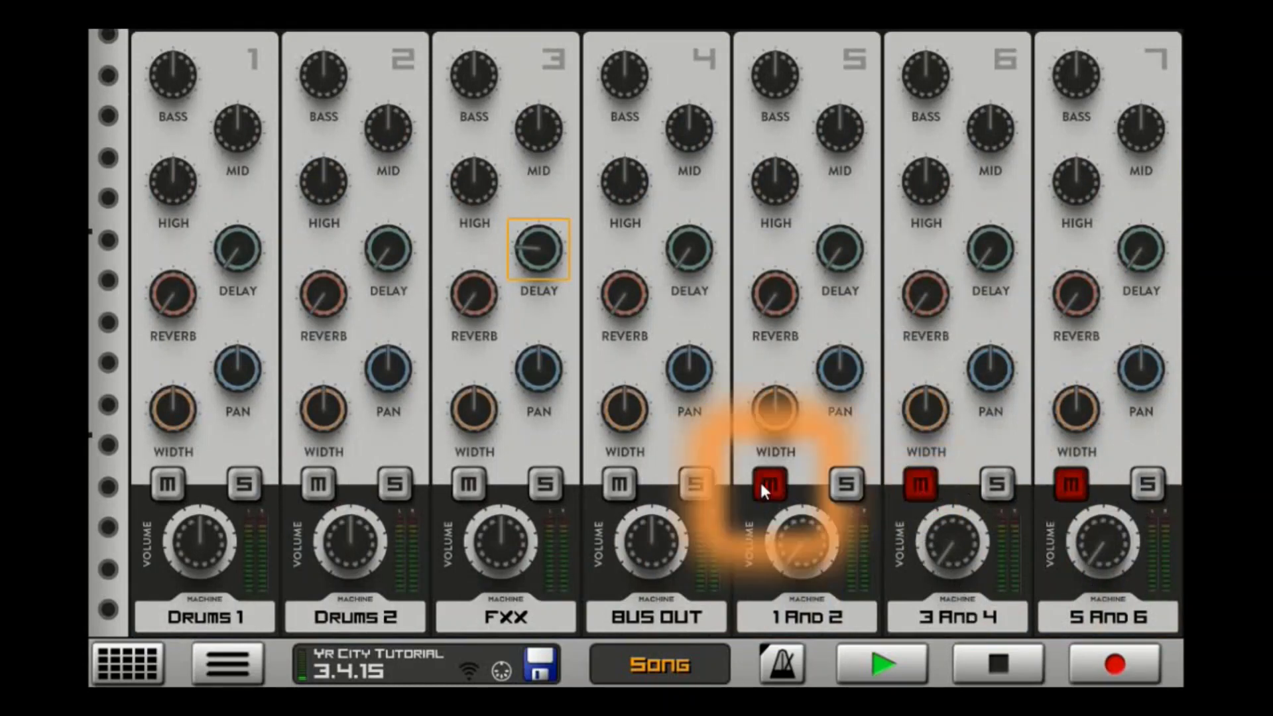
click(905, 663)
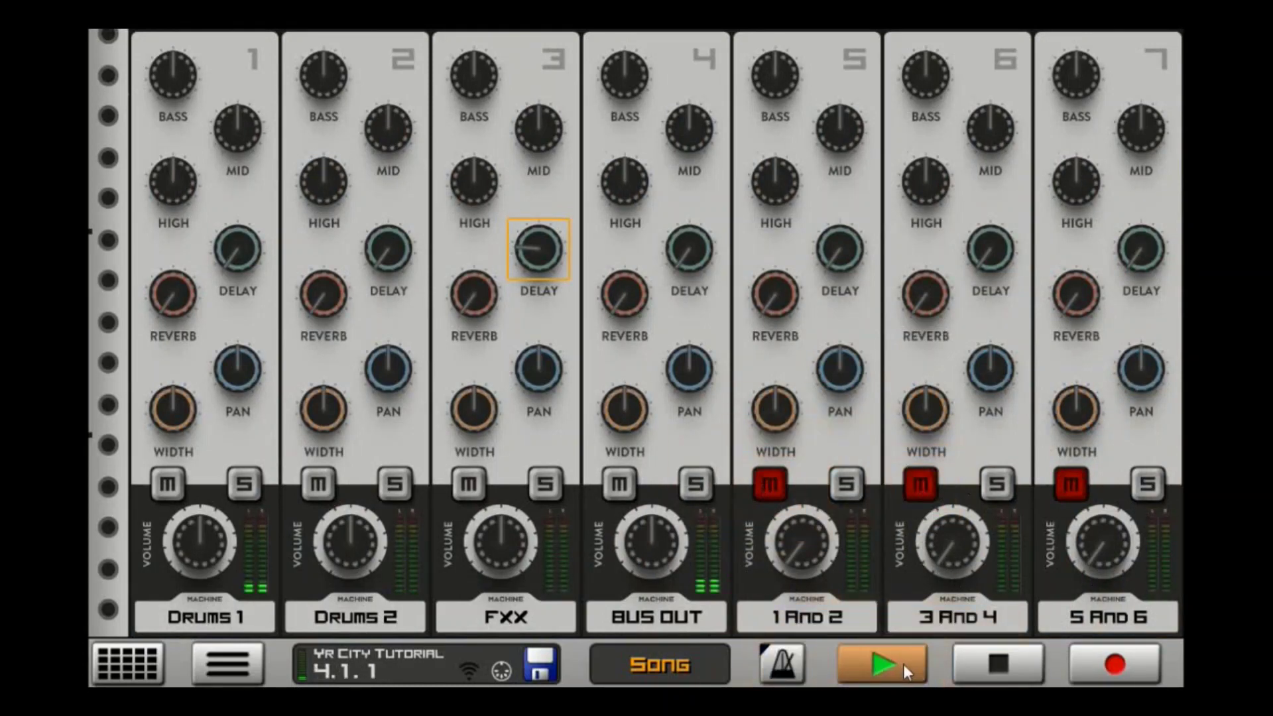
click(982, 667)
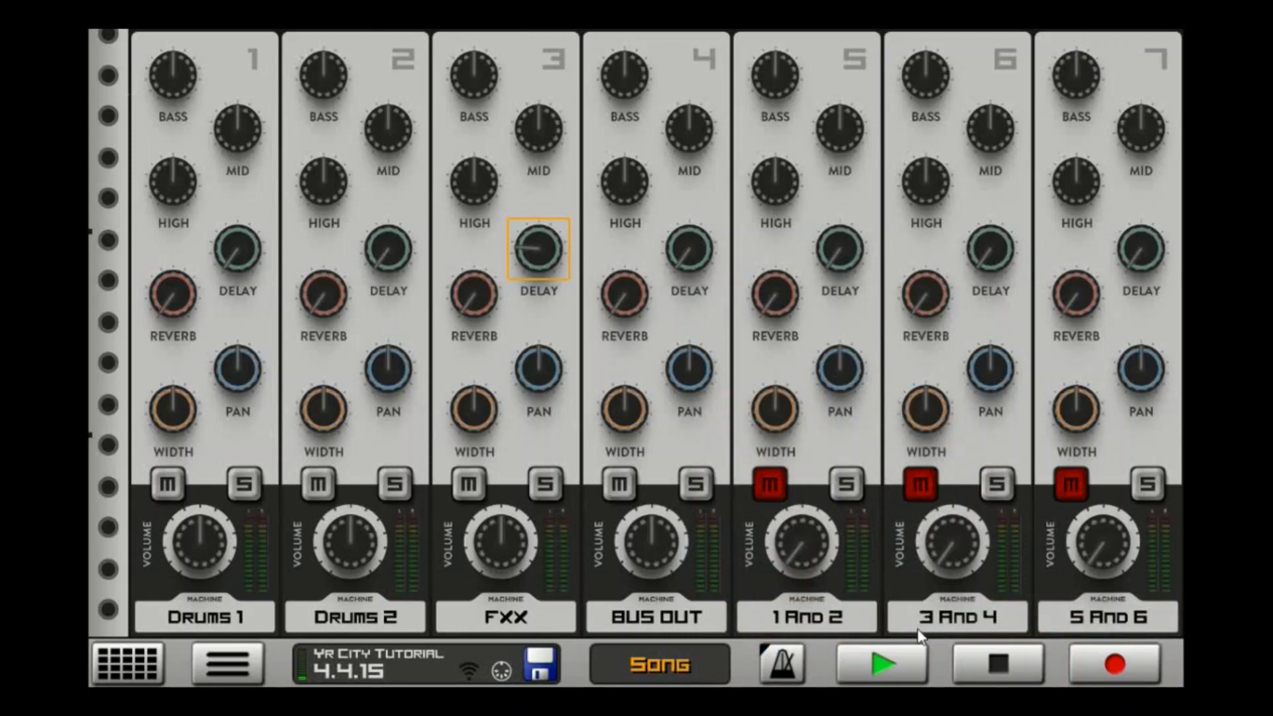
click(908, 666)
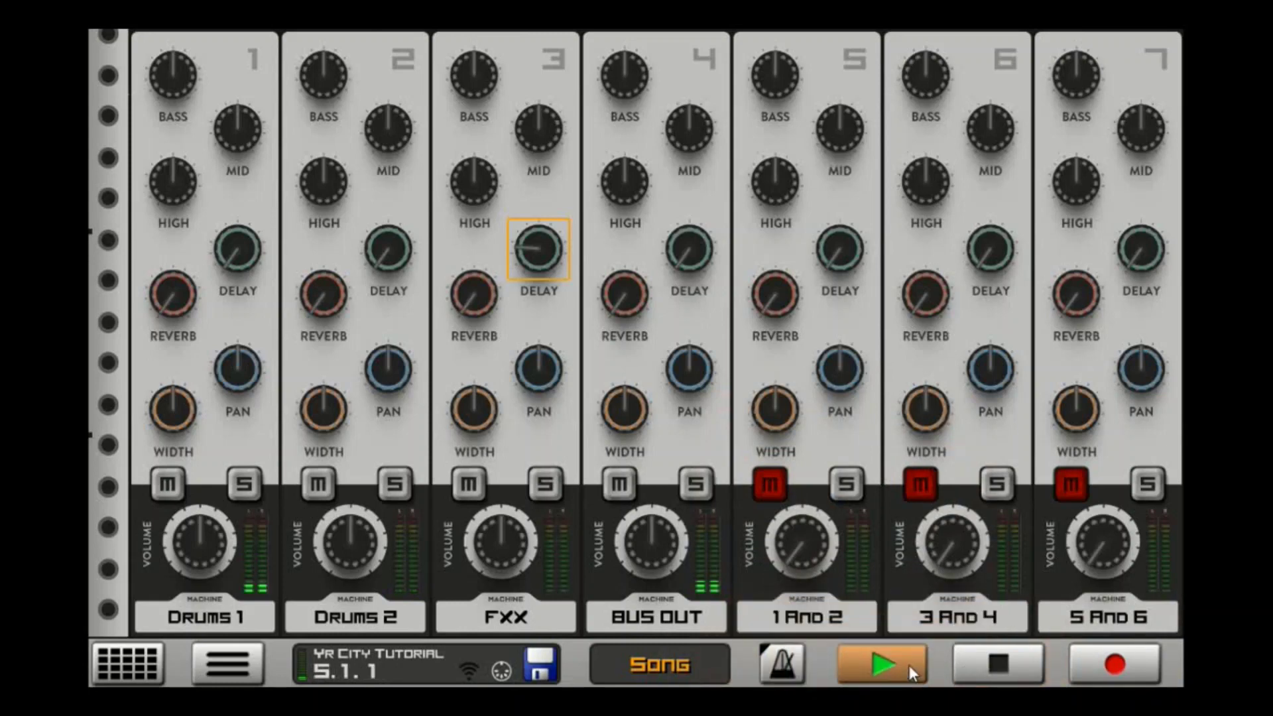
click(984, 670)
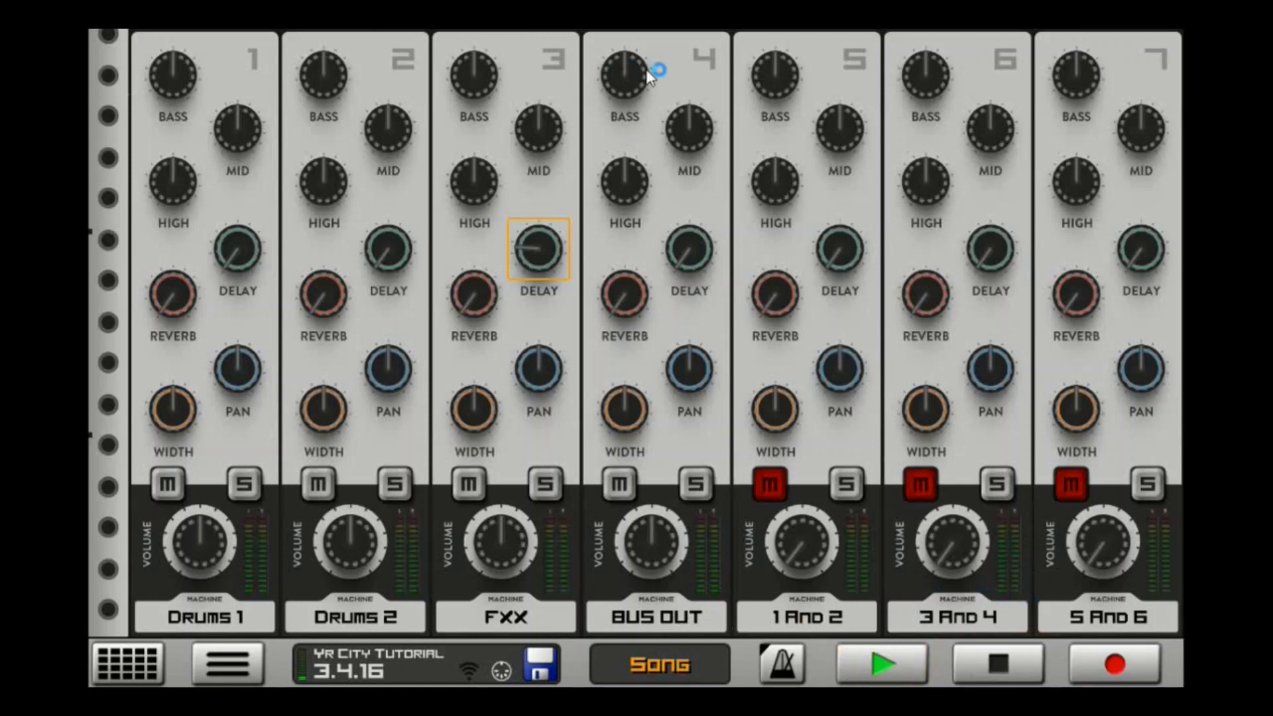
- Cut BUS OUT's bass slightly, boost its mid and high, audition, and return to its rack
drag(647, 66, 621, 102)
drag(704, 141, 697, 128)
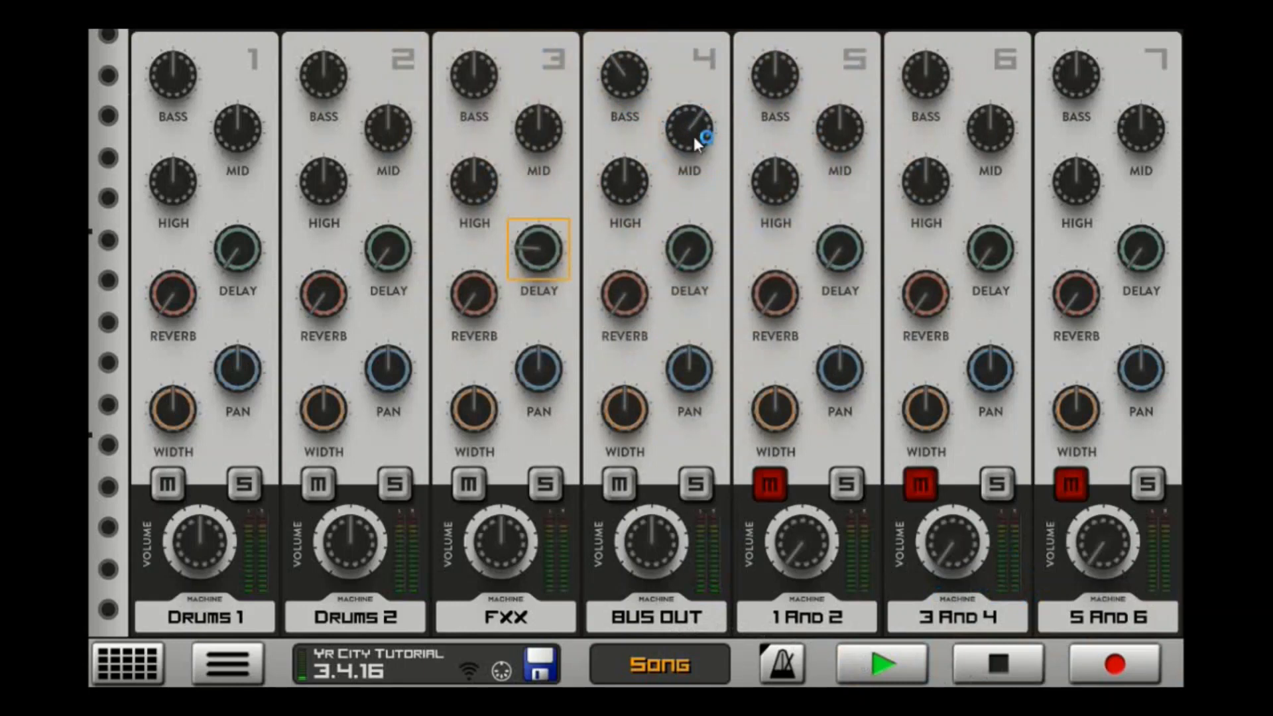
drag(630, 191, 659, 165)
click(893, 666)
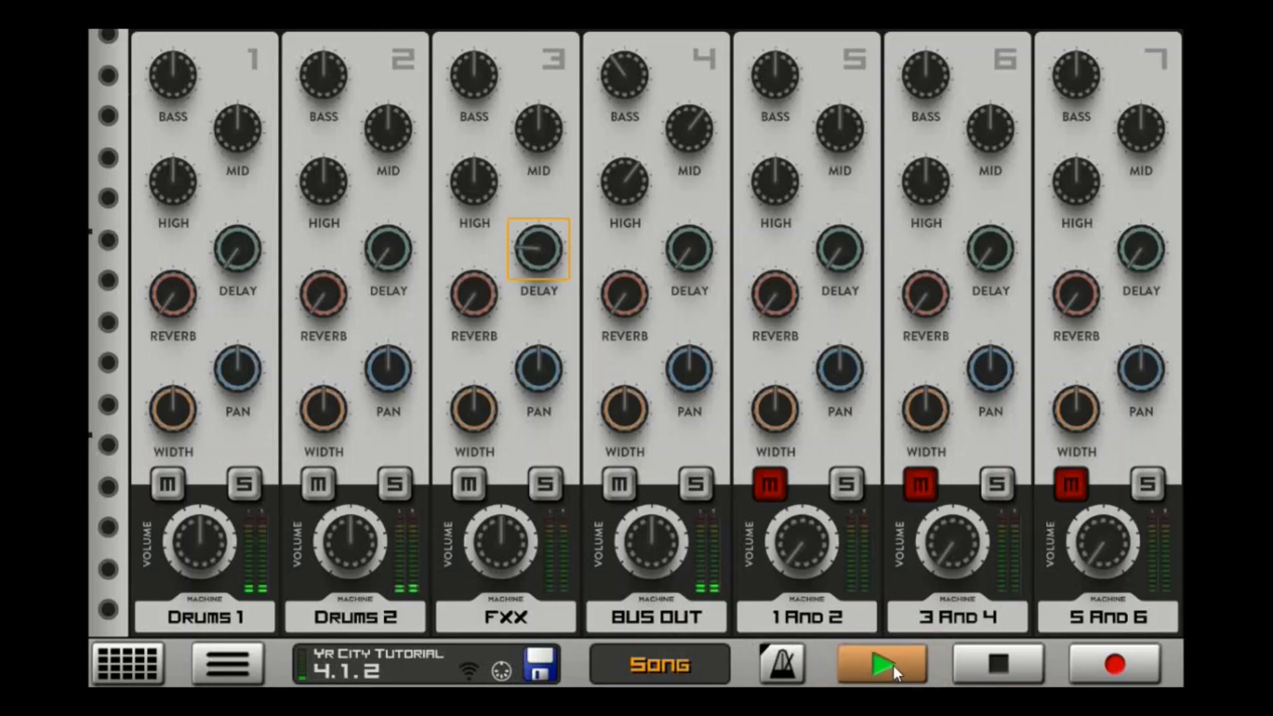
click(987, 661)
click(698, 618)
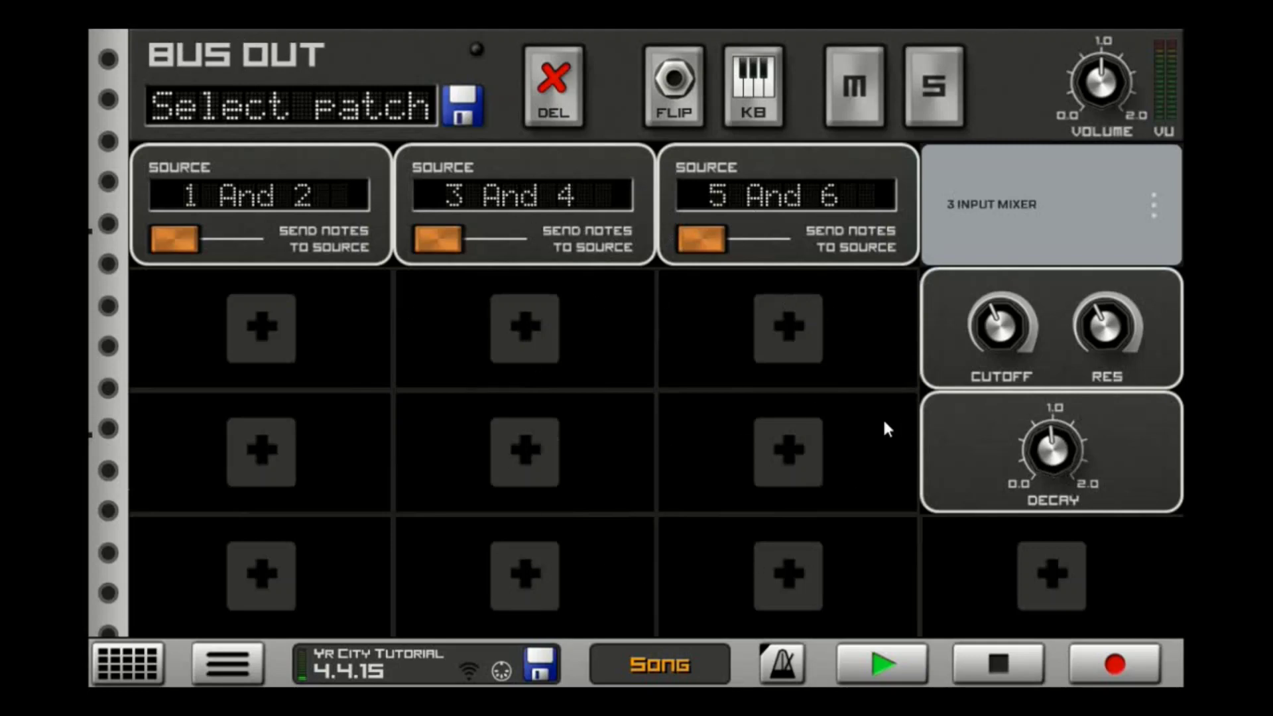
- During playback, retune the BUS OUT filter cutoff and resonance and shorten the decay
click(909, 663)
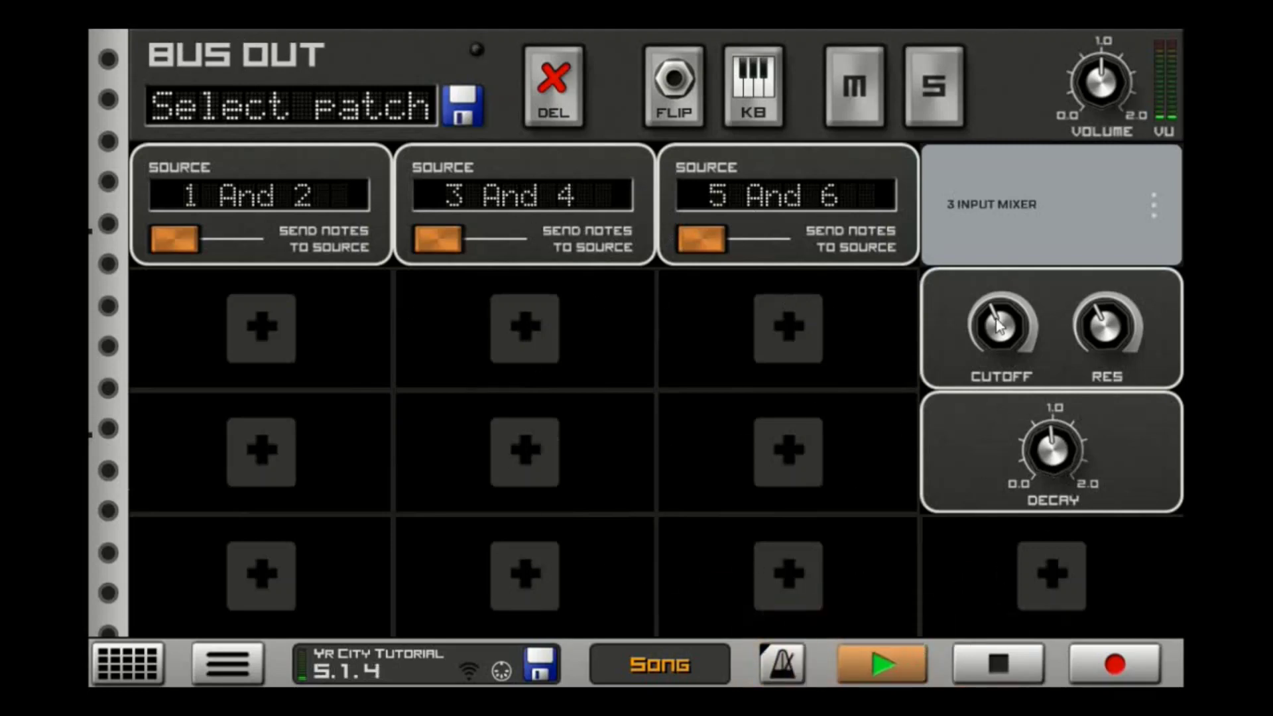
drag(997, 326, 992, 382)
drag(1092, 336, 1066, 406)
drag(1005, 343, 1121, 254)
drag(1052, 450, 1044, 486)
- Toggle each Send Notes to Source switch off and back on, setting decay just below 1.0
click(698, 241)
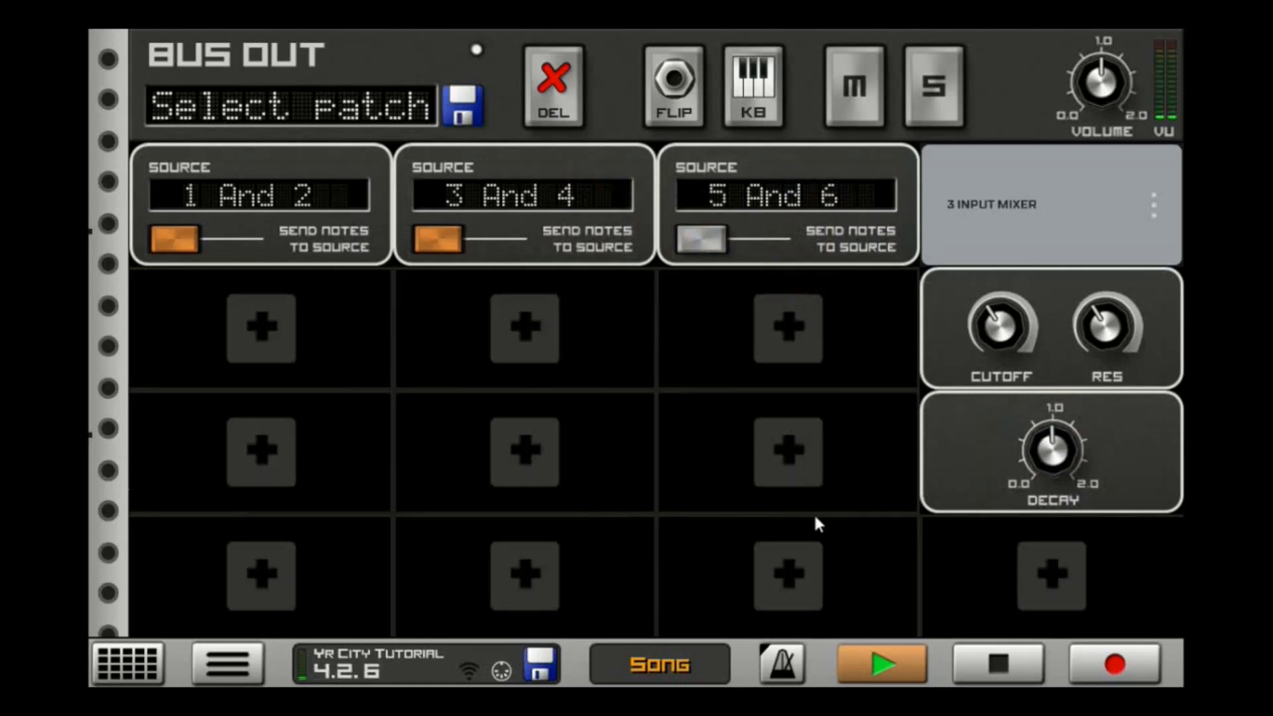
click(703, 240)
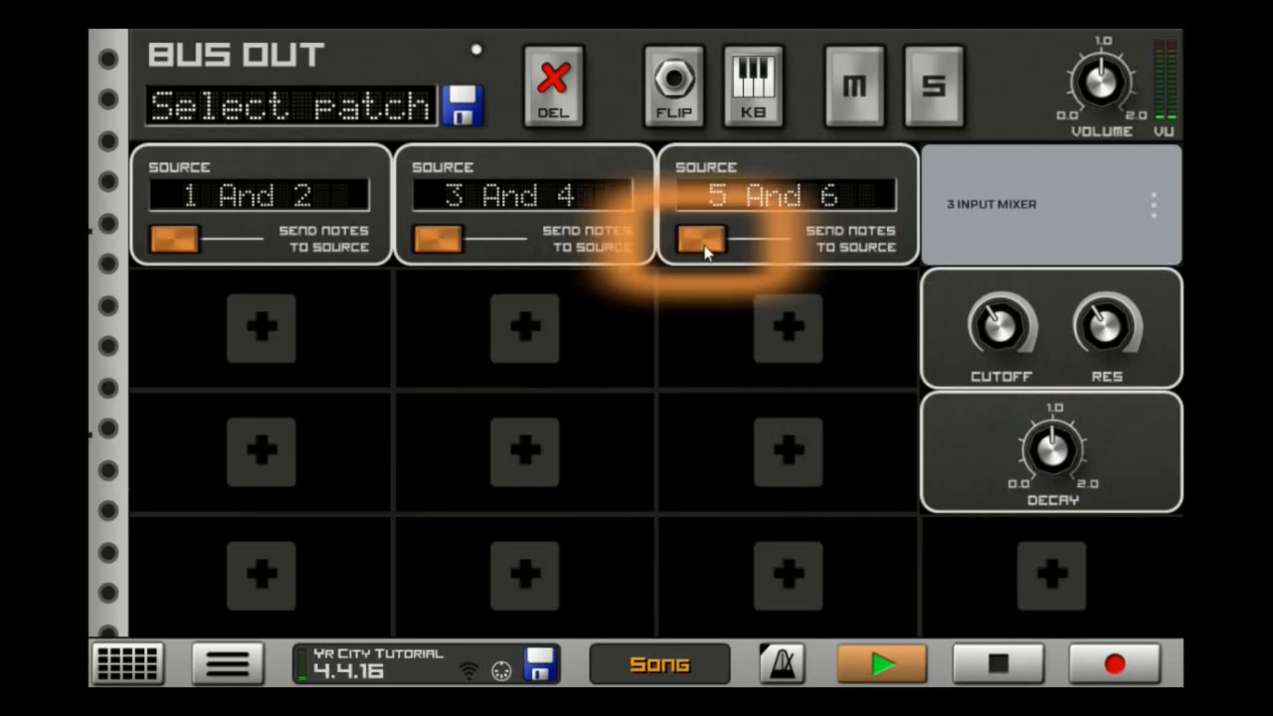
click(434, 240)
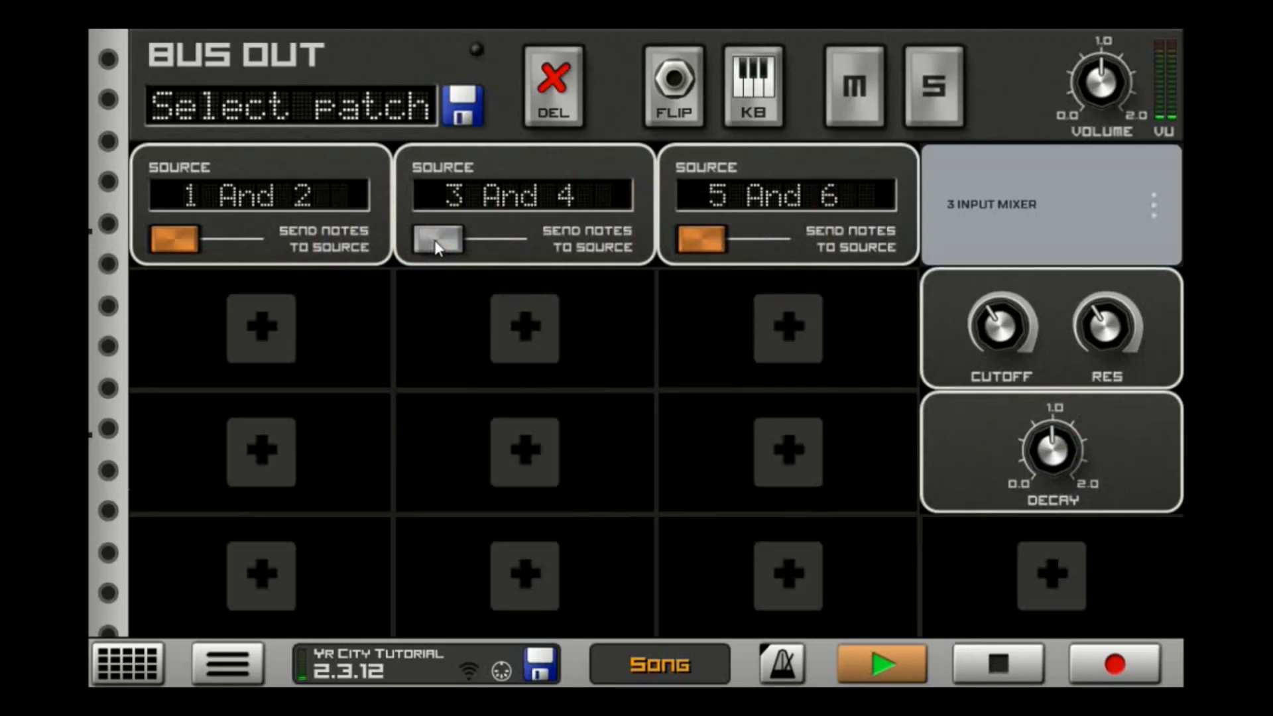
click(434, 245)
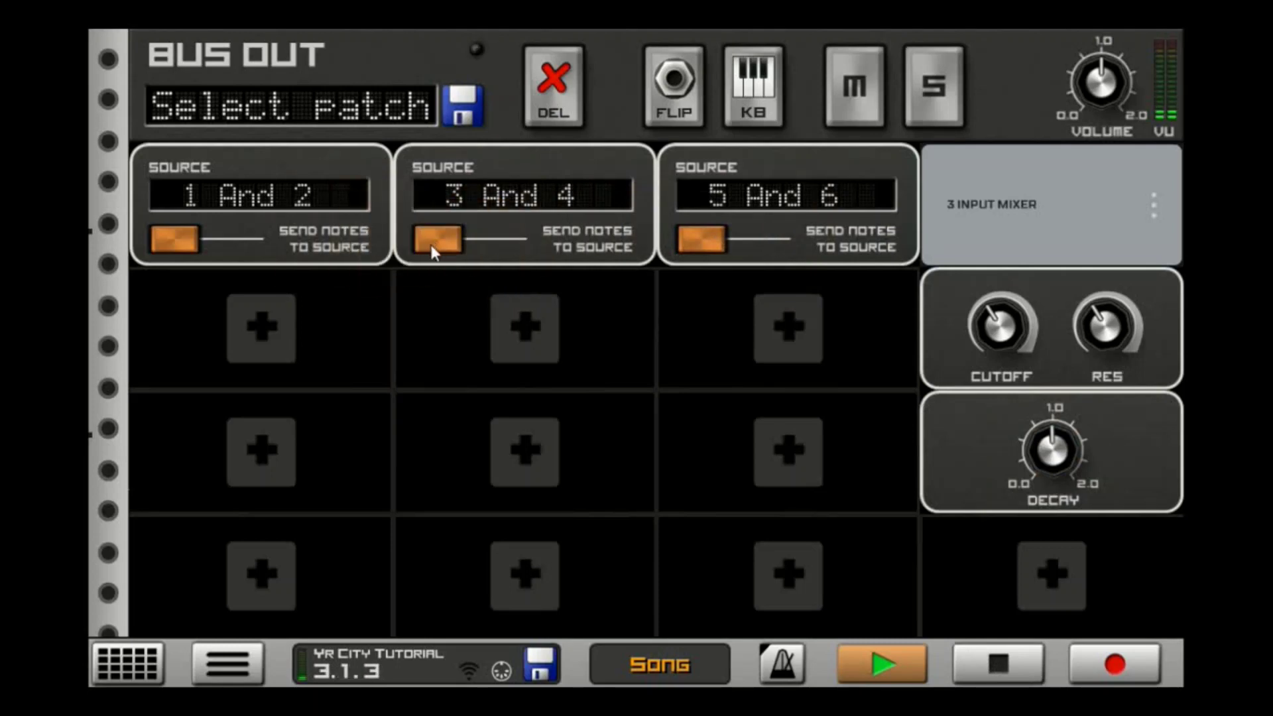
click(172, 247)
mouse_move(1051, 461)
mouse_down()
mouse_move(1051, 472)
mouse_move(1063, 462)
mouse_up()
click(1035, 668)
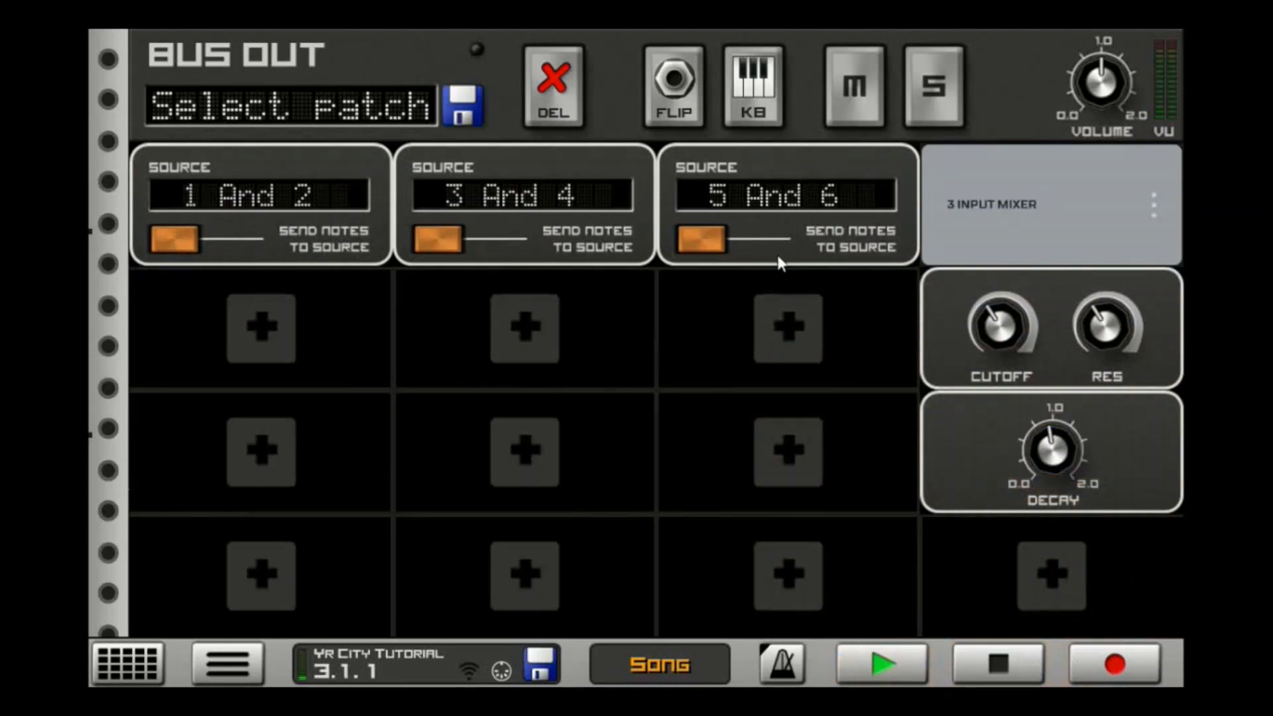
- Replay the song, toggling notes to 5 And 6 and 3 And 4 off and back on
click(910, 666)
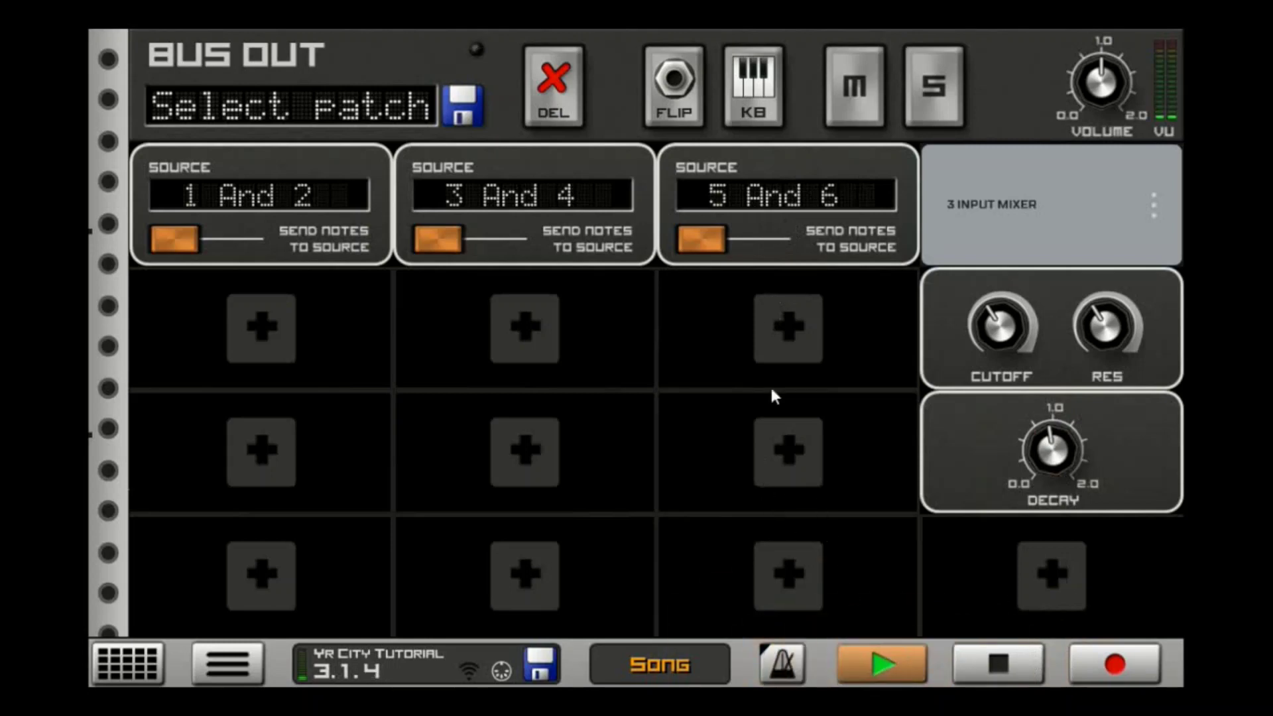
click(701, 238)
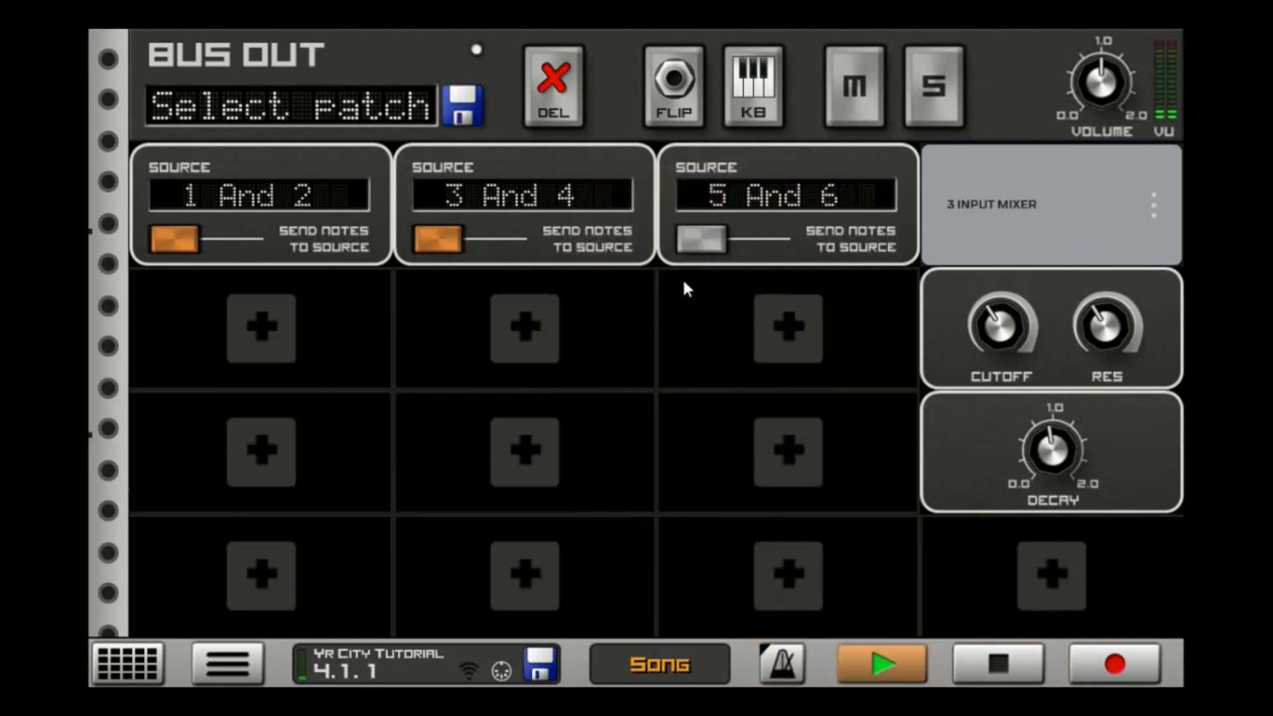
click(452, 250)
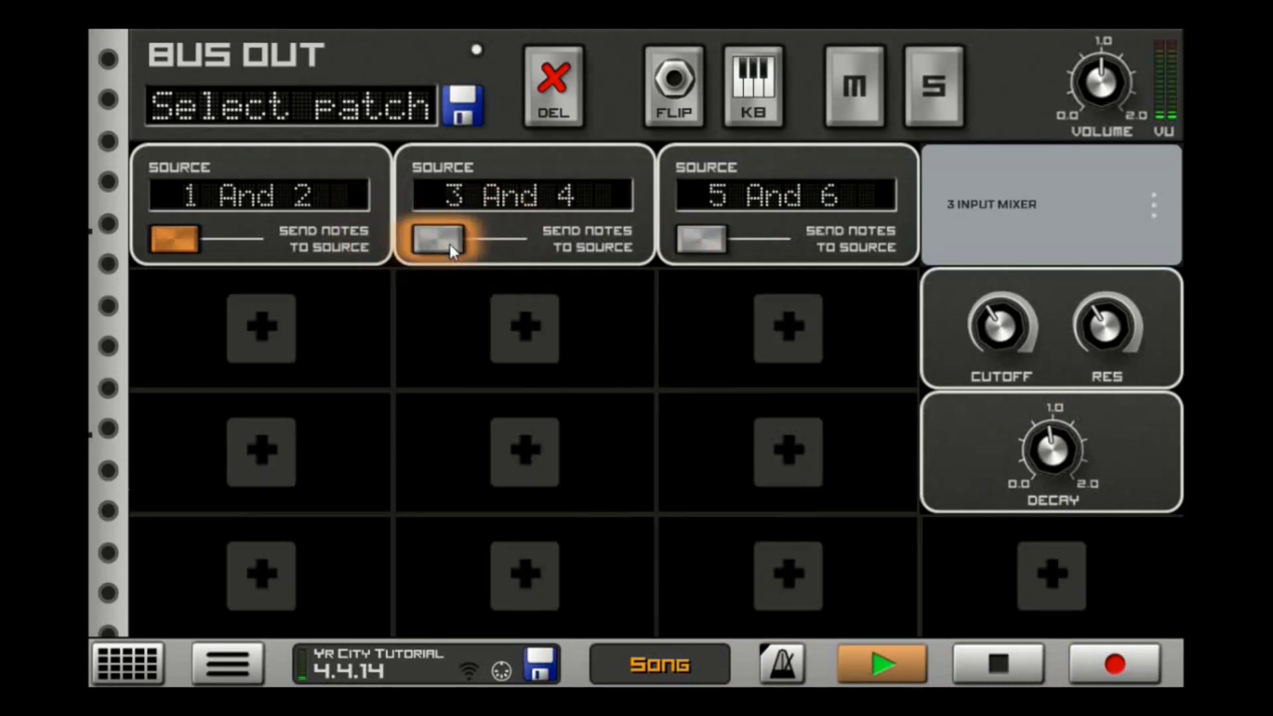
click(439, 240)
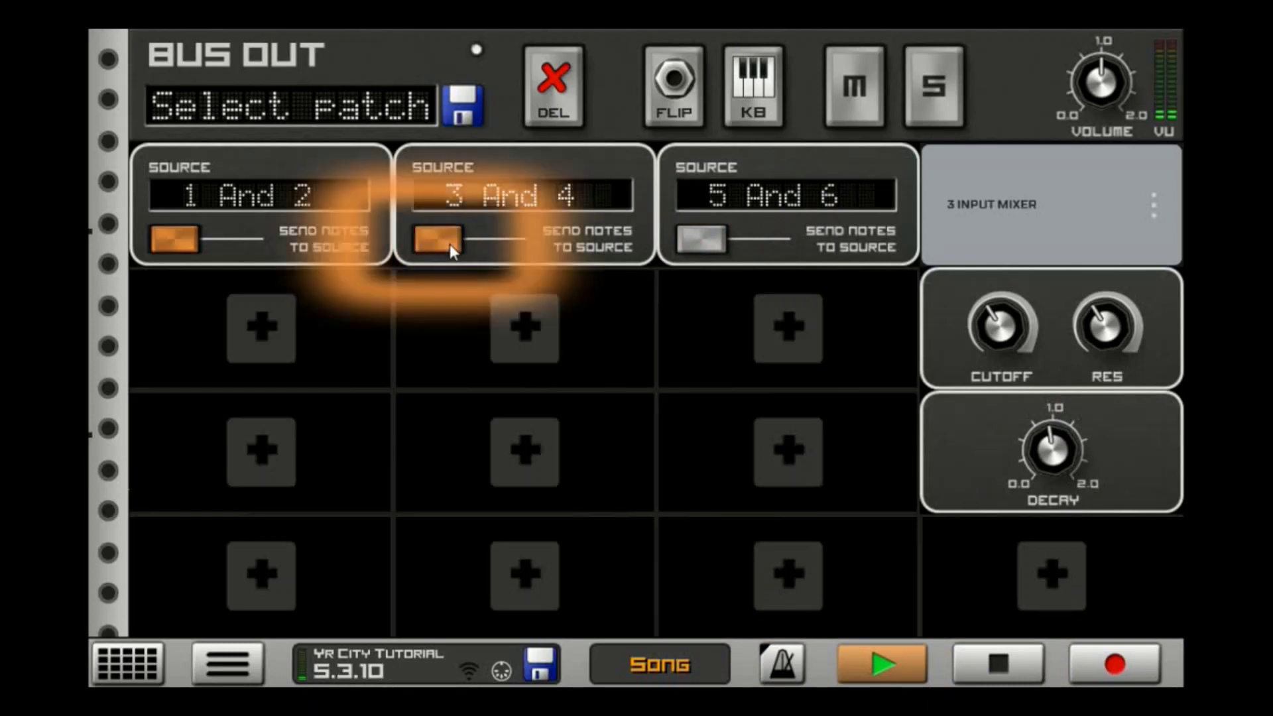
click(706, 244)
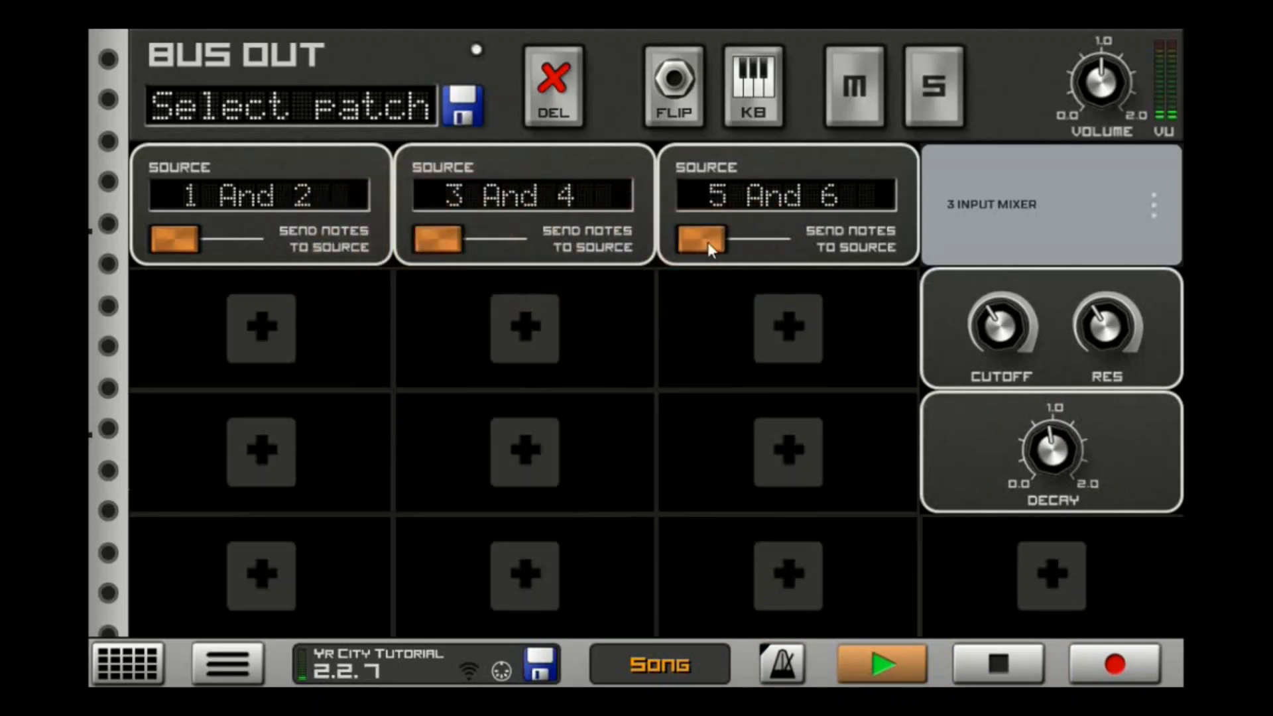
click(985, 662)
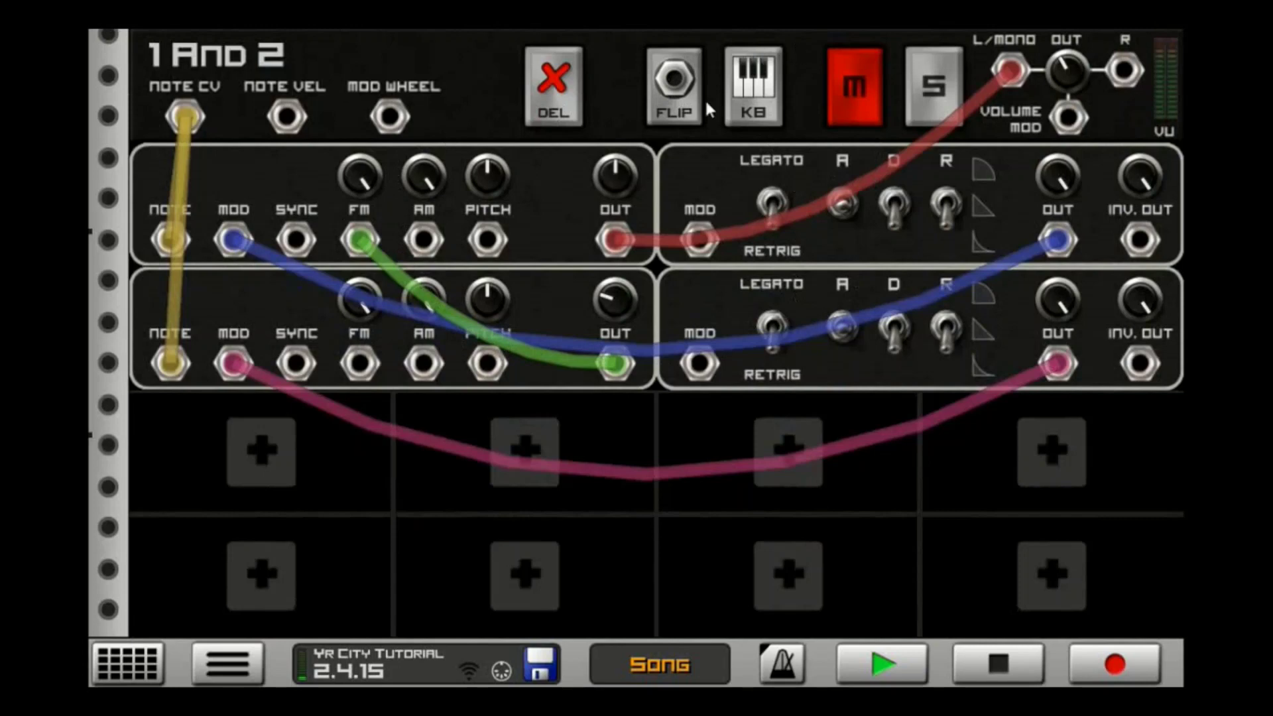
- On the 1 And 2 front panel, shorten the upper envelope decay to about 0.4
click(682, 114)
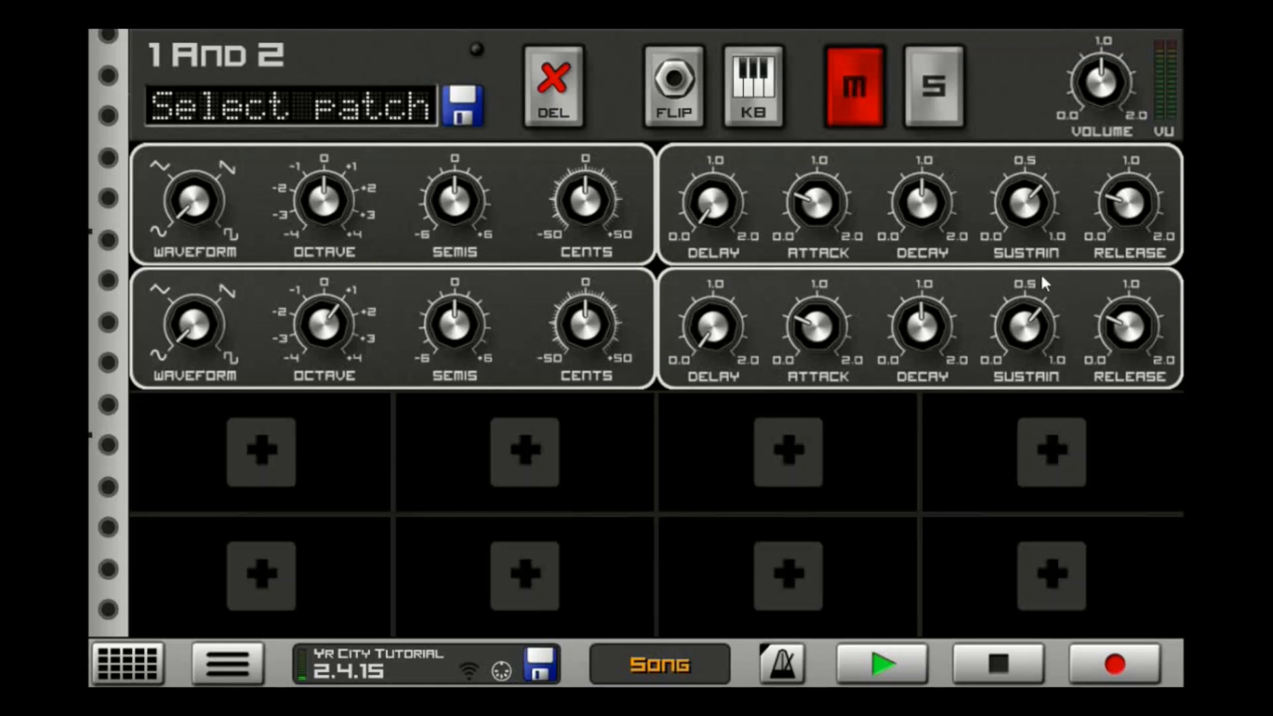
drag(922, 202, 888, 277)
click(154, 653)
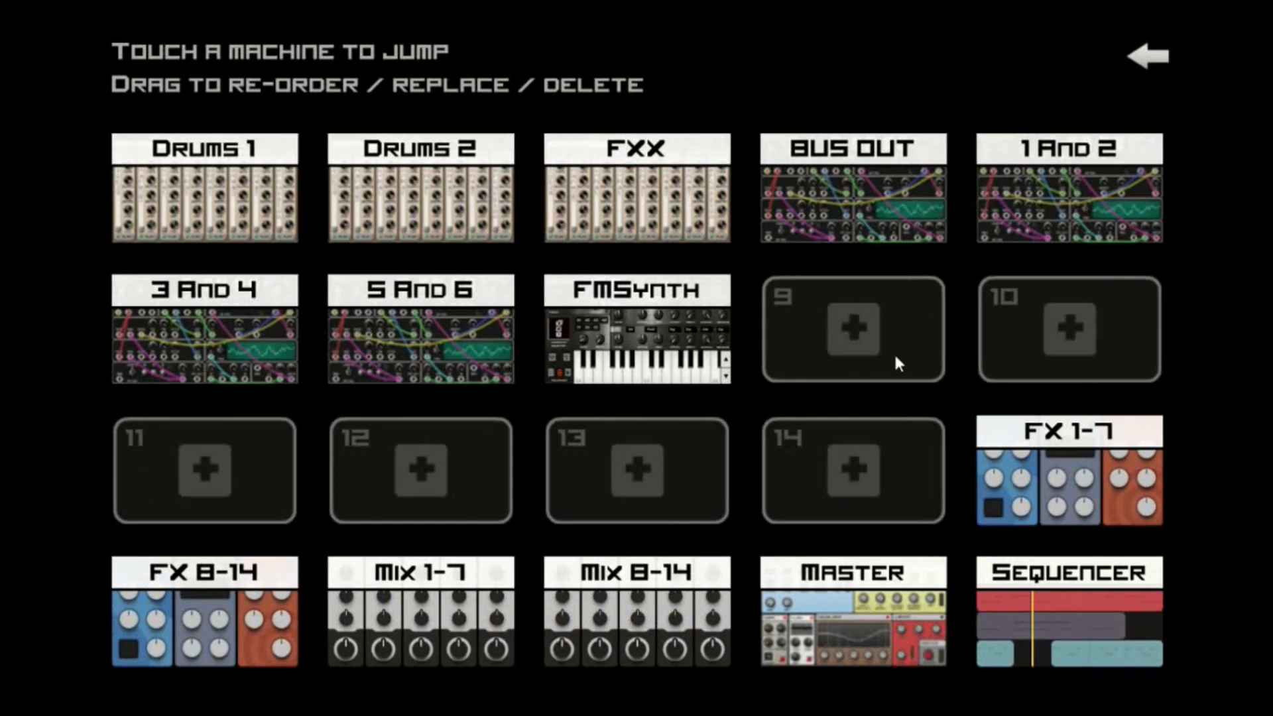
- Launch Merge rack to instrument from the Tools page of the main menu
click(1172, 53)
click(240, 662)
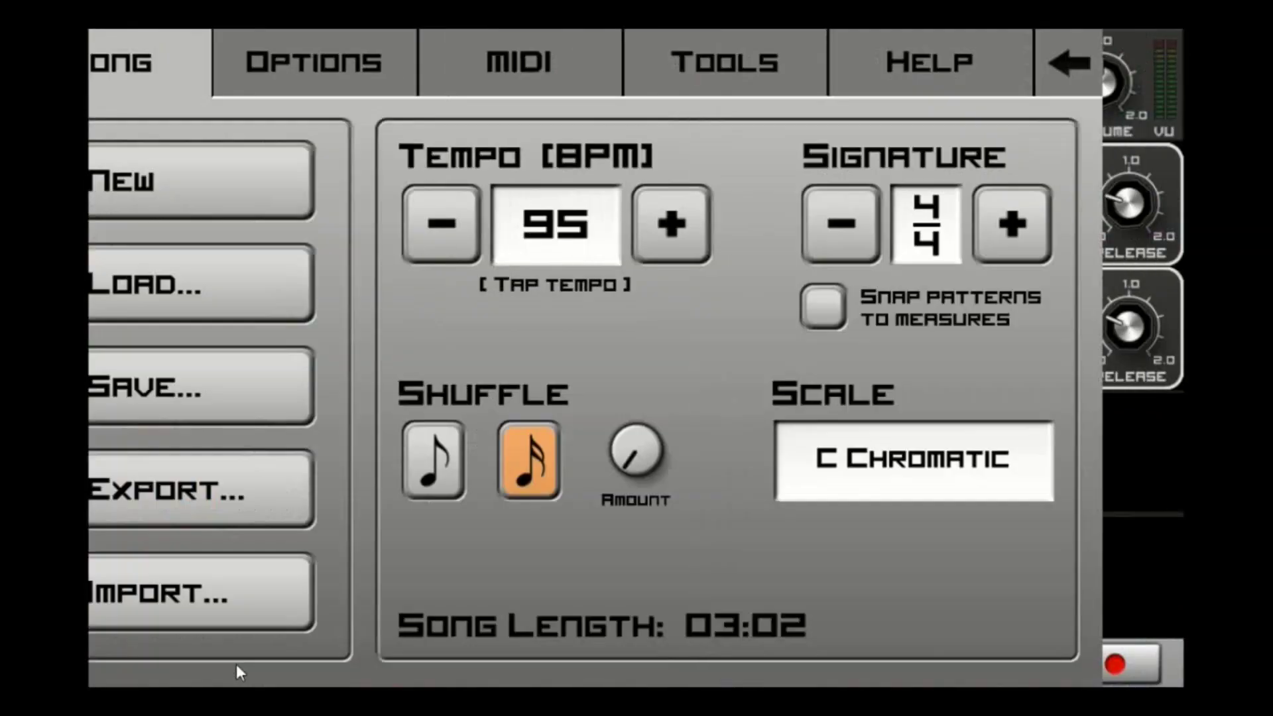
click(762, 80)
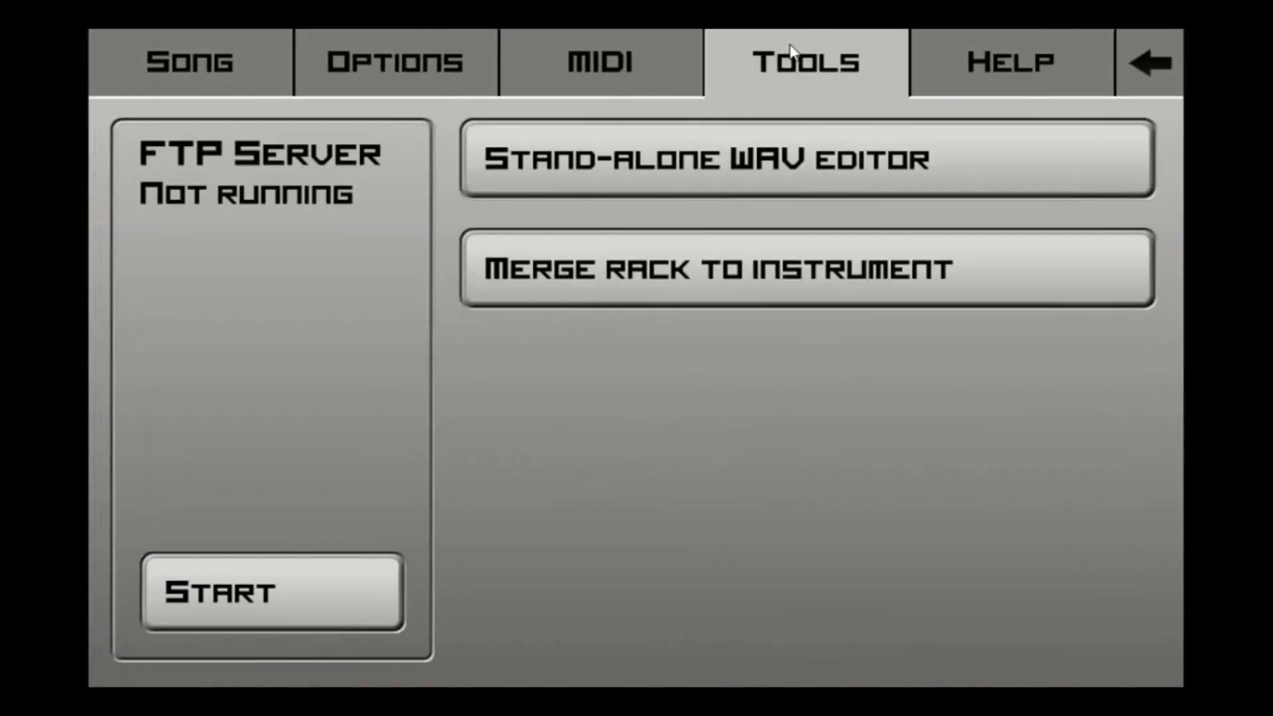
click(722, 280)
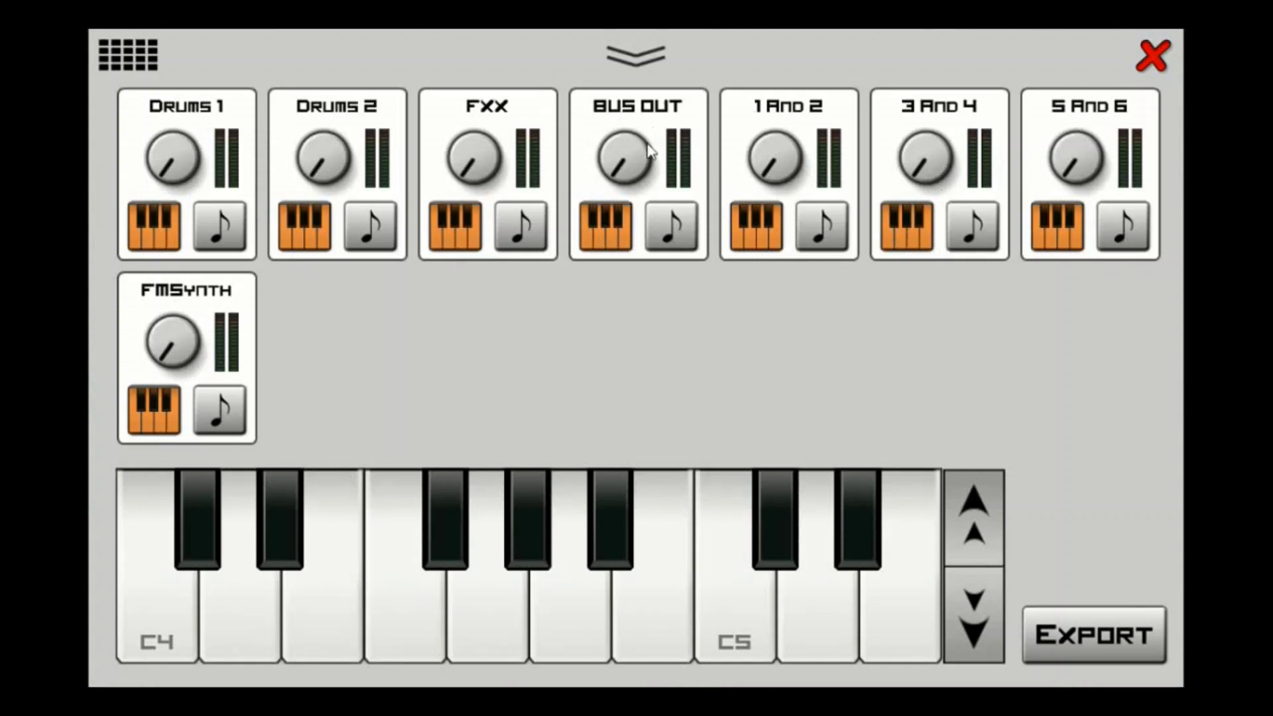
- Raise the BUS OUT volume knob well above the other machines' levels in the merge view
drag(624, 165, 655, 154)
drag(641, 173, 644, 159)
- Set the instrument export range to octaves 1–2, sampled every 2 semitones
click(1110, 653)
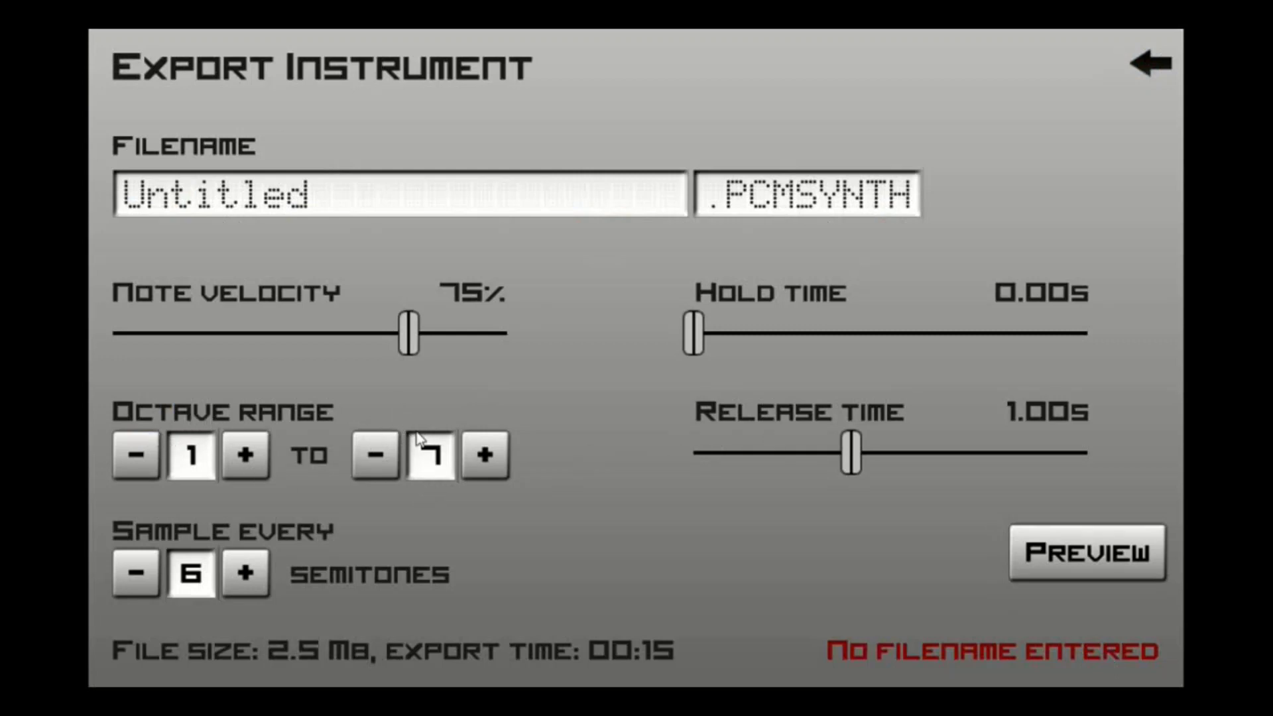
click(372, 459)
click(372, 460)
click(372, 460)
click(372, 460)
click(371, 460)
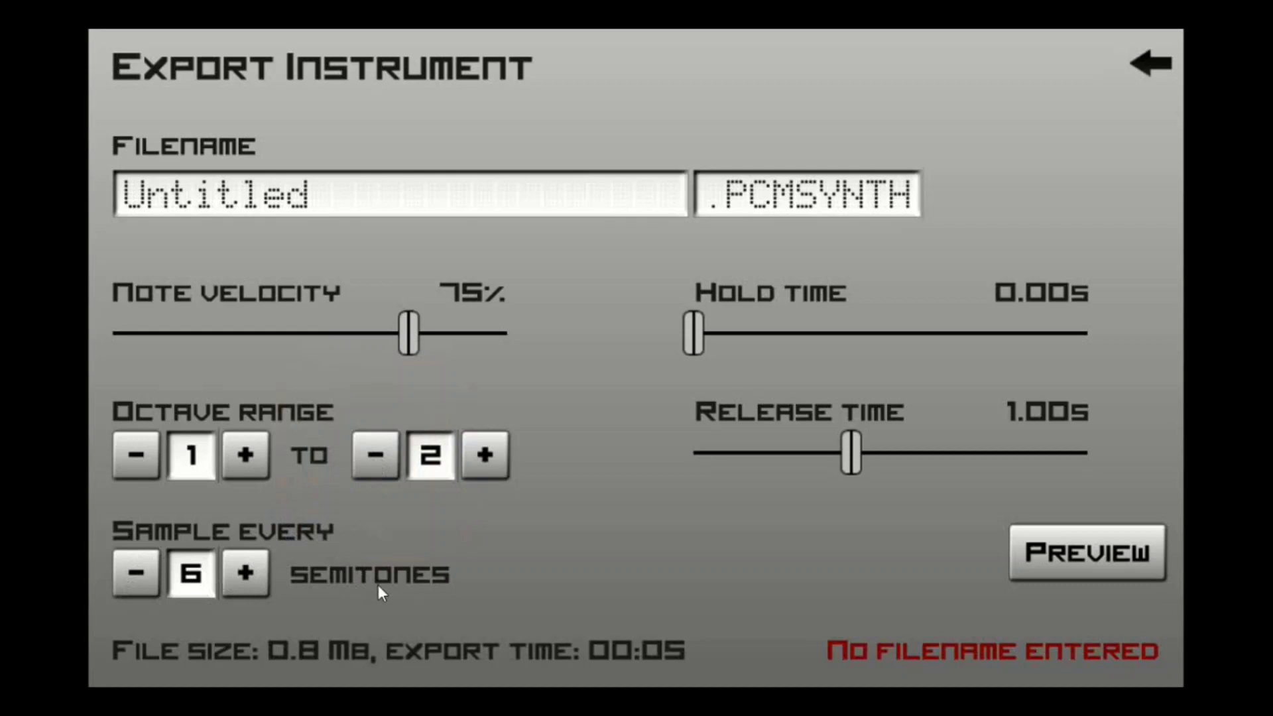
click(140, 582)
click(141, 582)
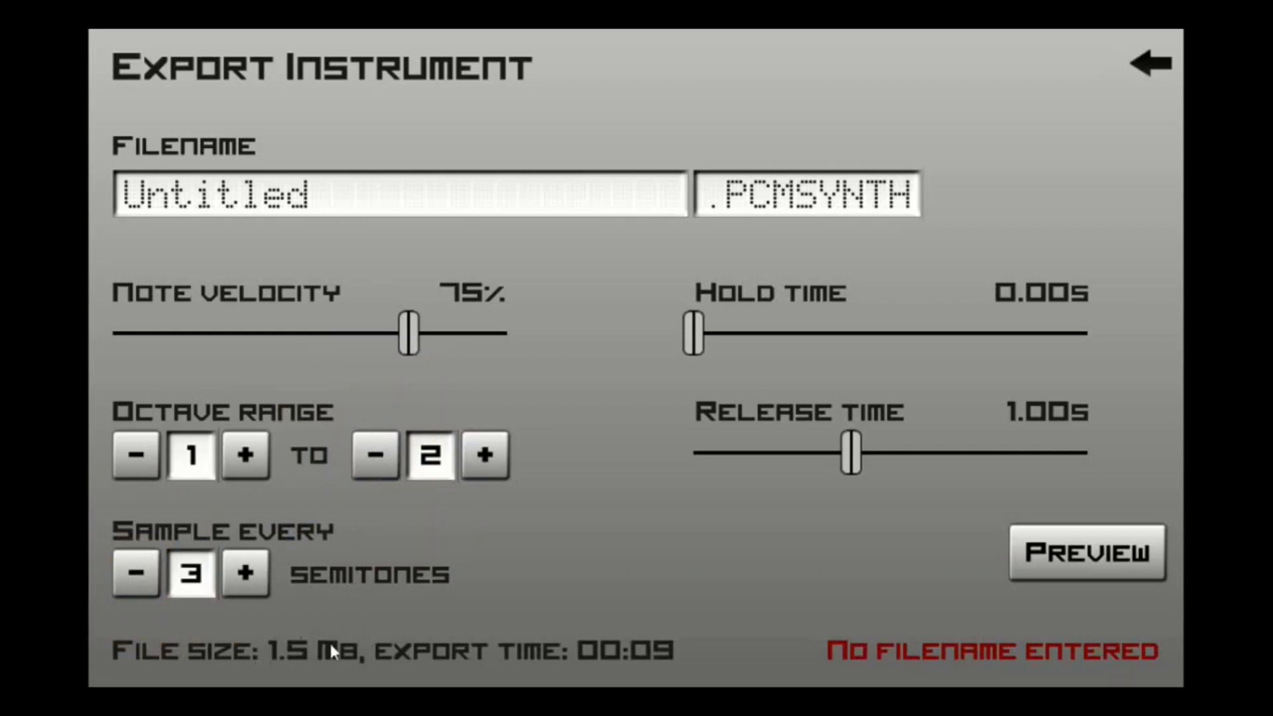
click(140, 579)
click(140, 579)
click(241, 573)
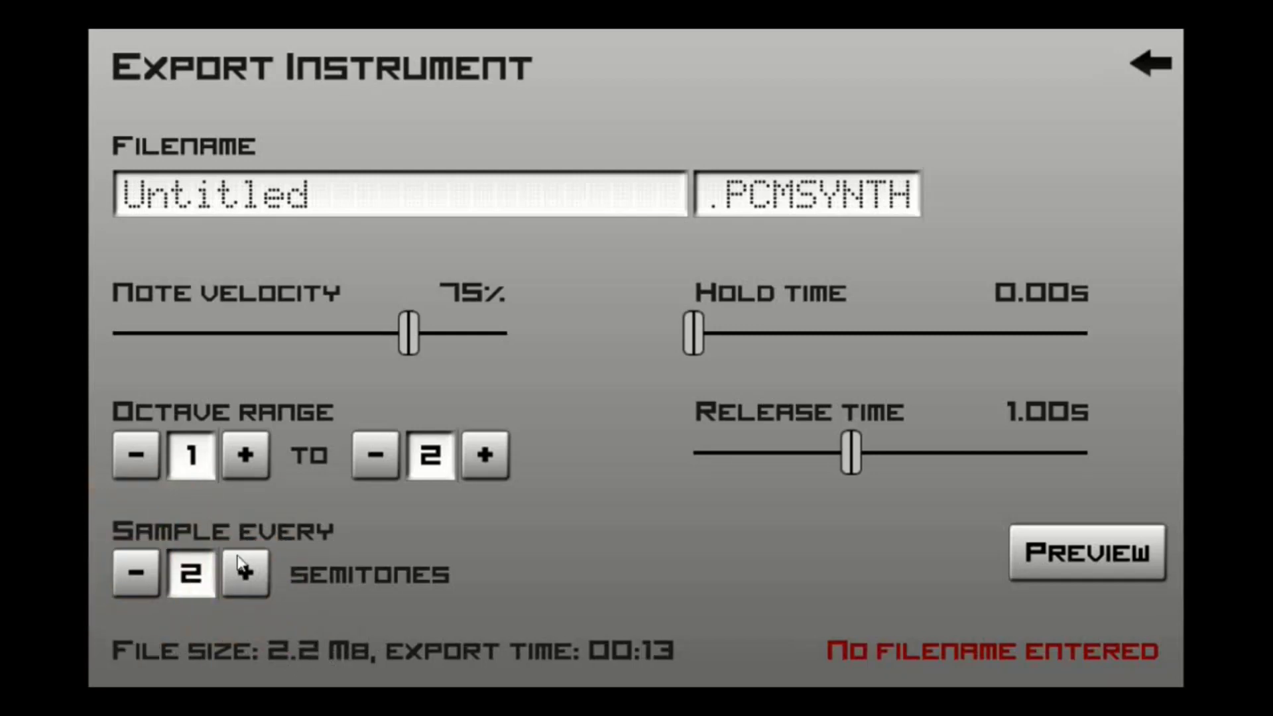
- Name the export file 'FM BASS 2' and confirm it
click(360, 210)
text(F)
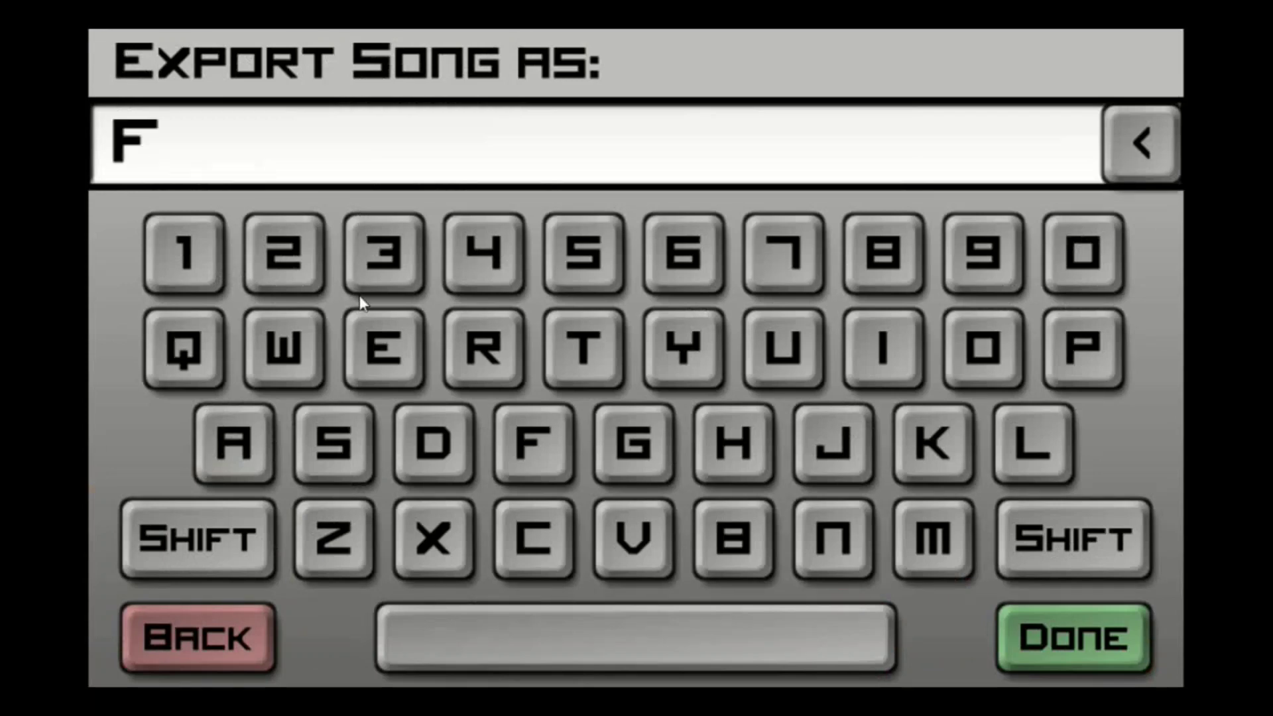
text(M BASS)
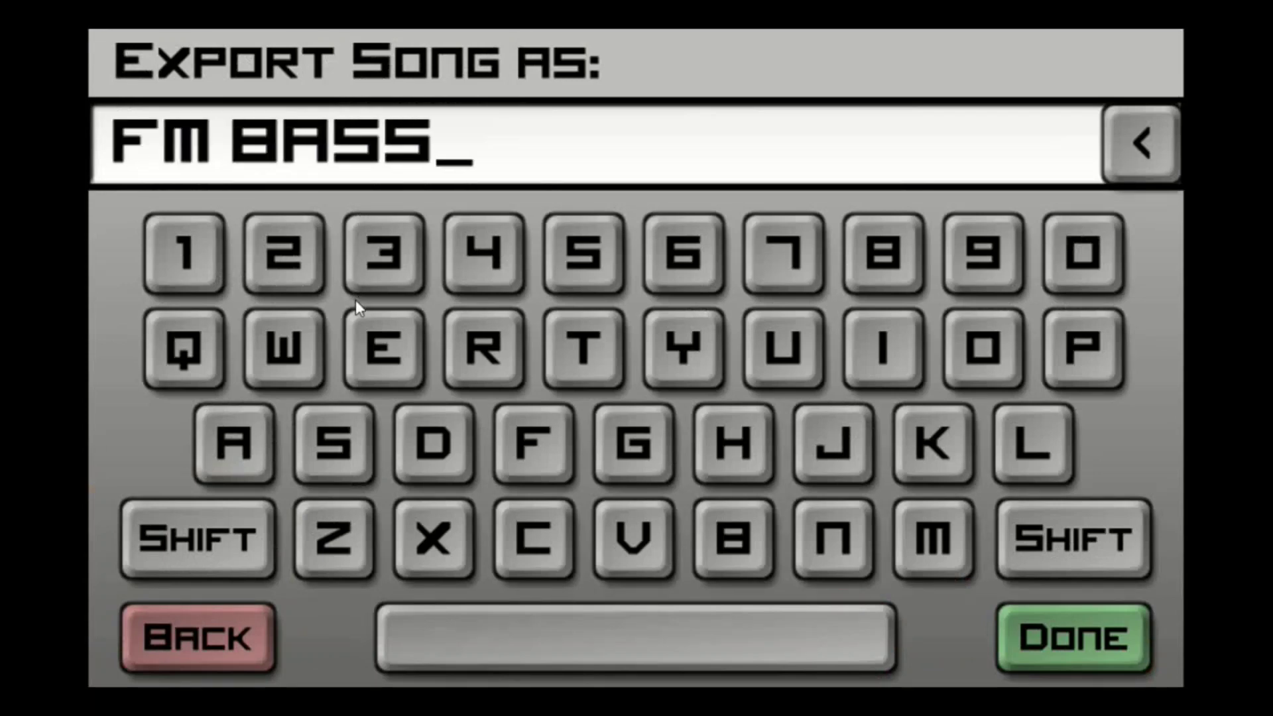
text( 2)
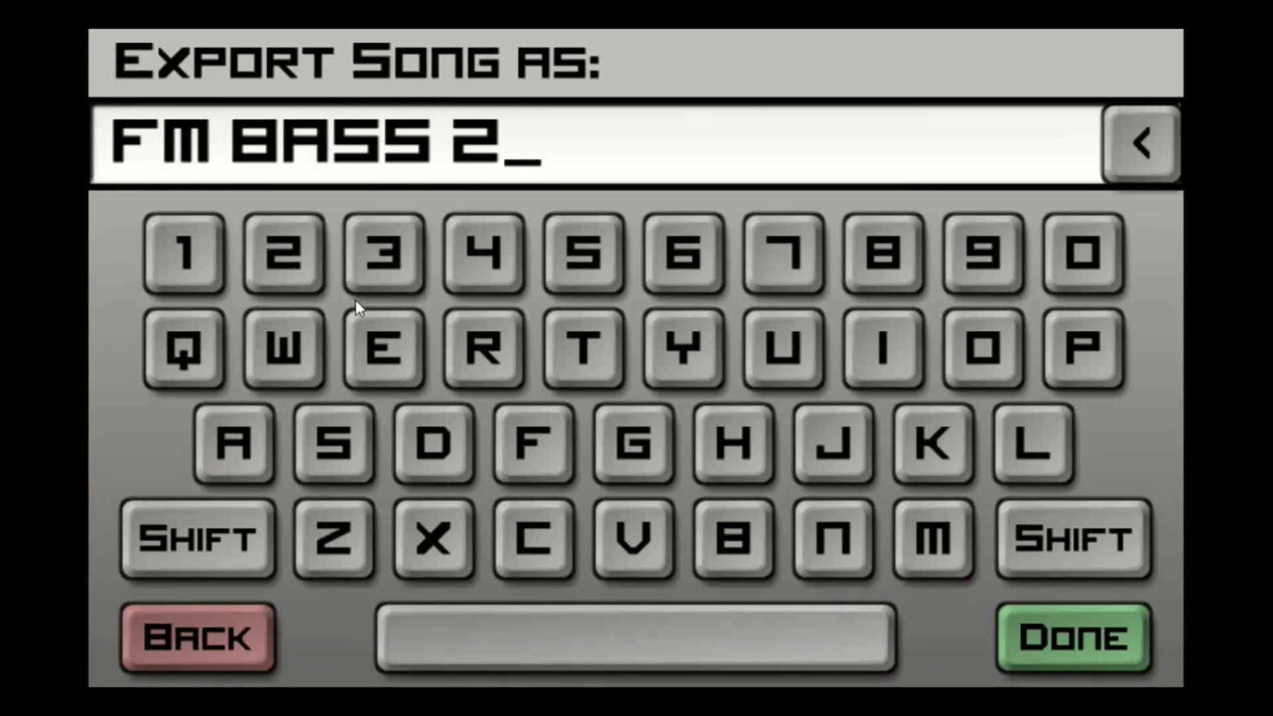
click(1076, 638)
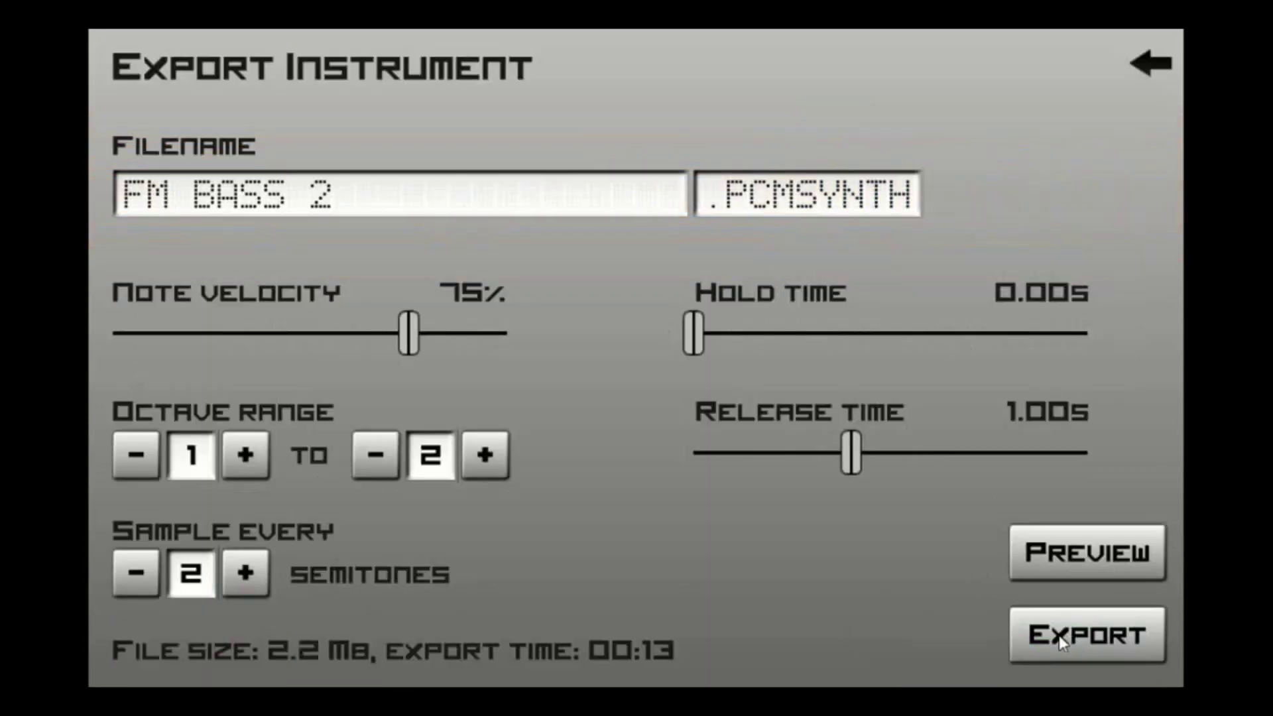
- Preview FM BASS 2, lengthen its release time to 2.00 s, and export it
click(1069, 567)
drag(850, 465, 917, 468)
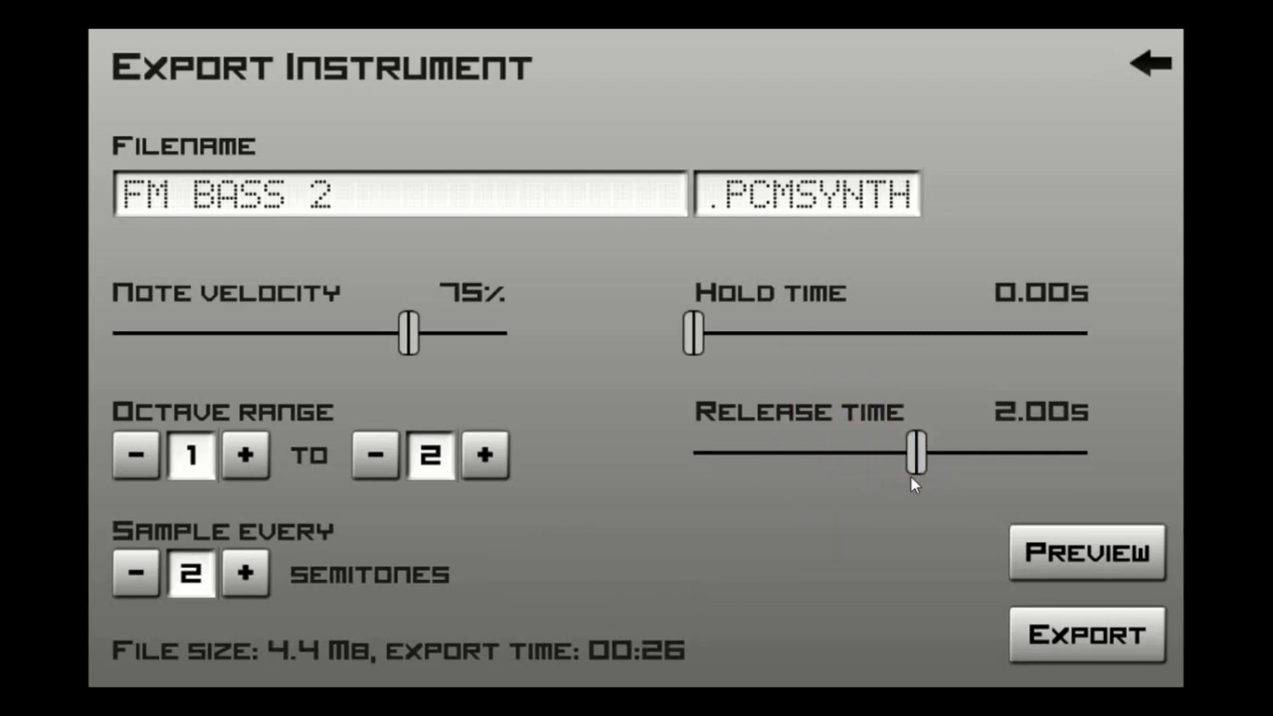
click(1080, 638)
- Leave the export and merge screens and add a new PCMSynth machine in an empty slot
click(1151, 64)
click(1148, 57)
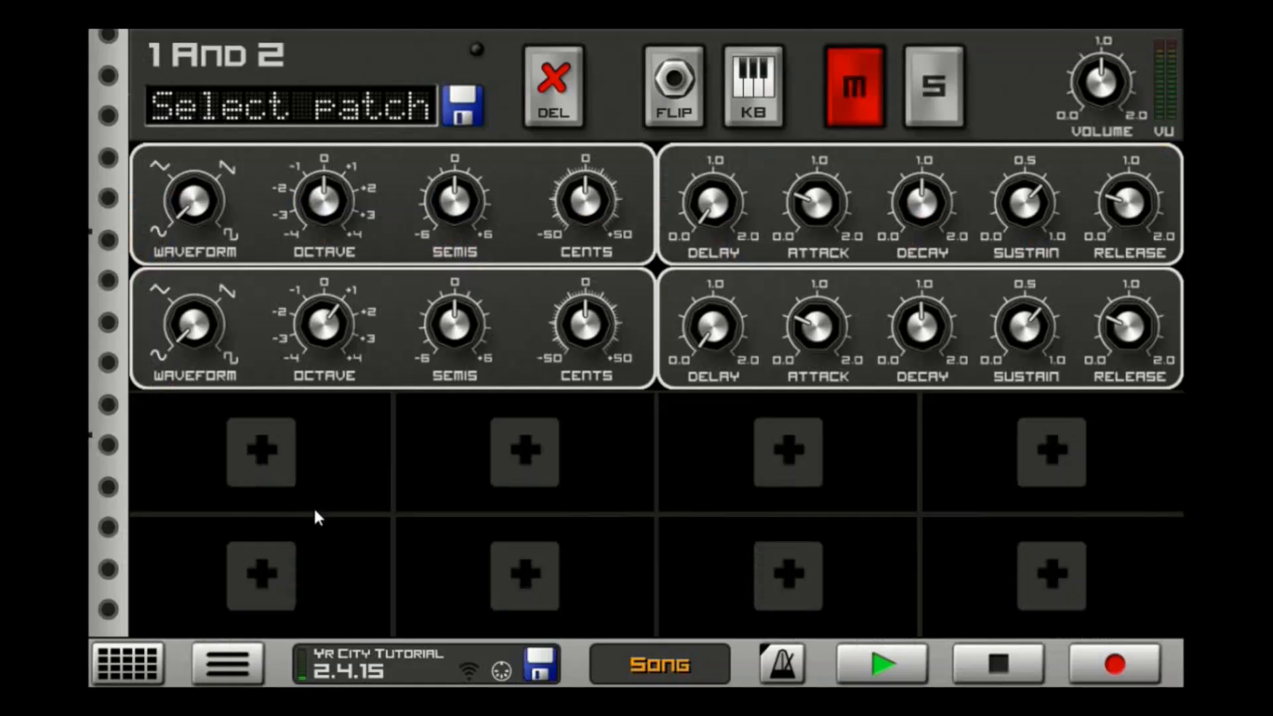
click(133, 666)
click(826, 352)
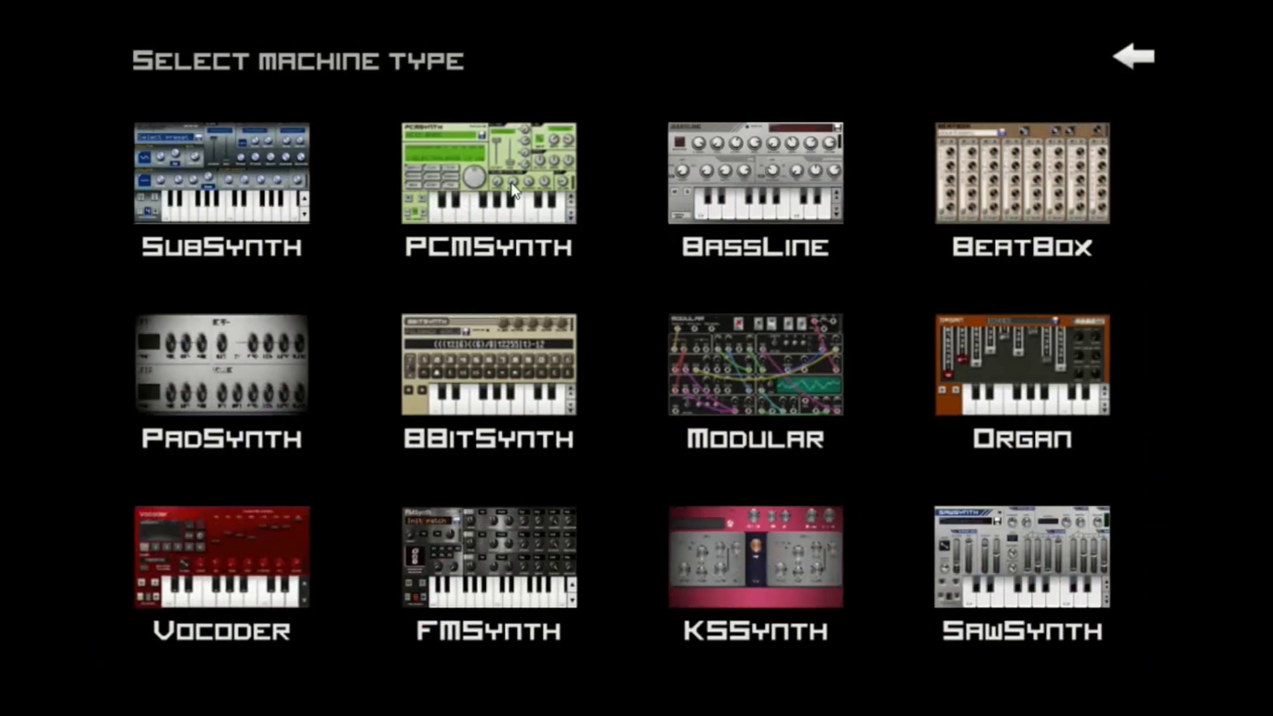
click(510, 185)
click(870, 330)
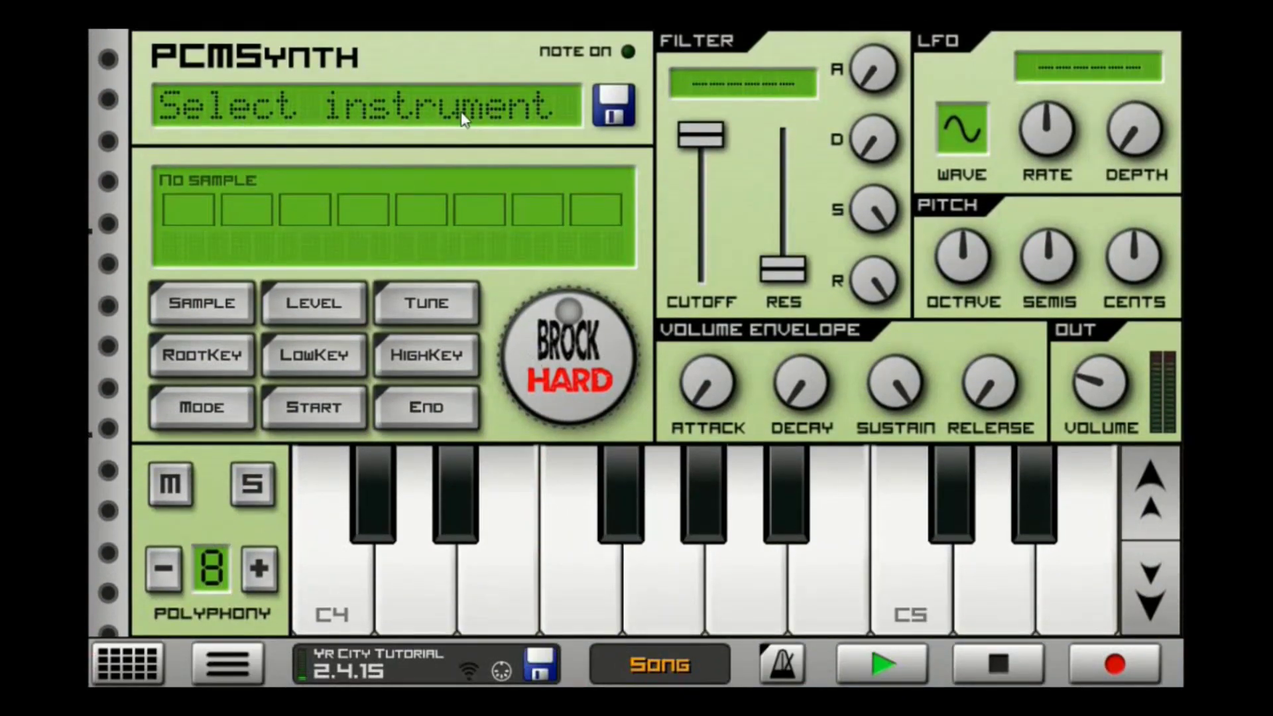
- Load the FM BASS 2 instrument into the PCMSynth and lower its polyphony below 8
click(462, 119)
drag(1121, 193, 1138, 329)
click(784, 556)
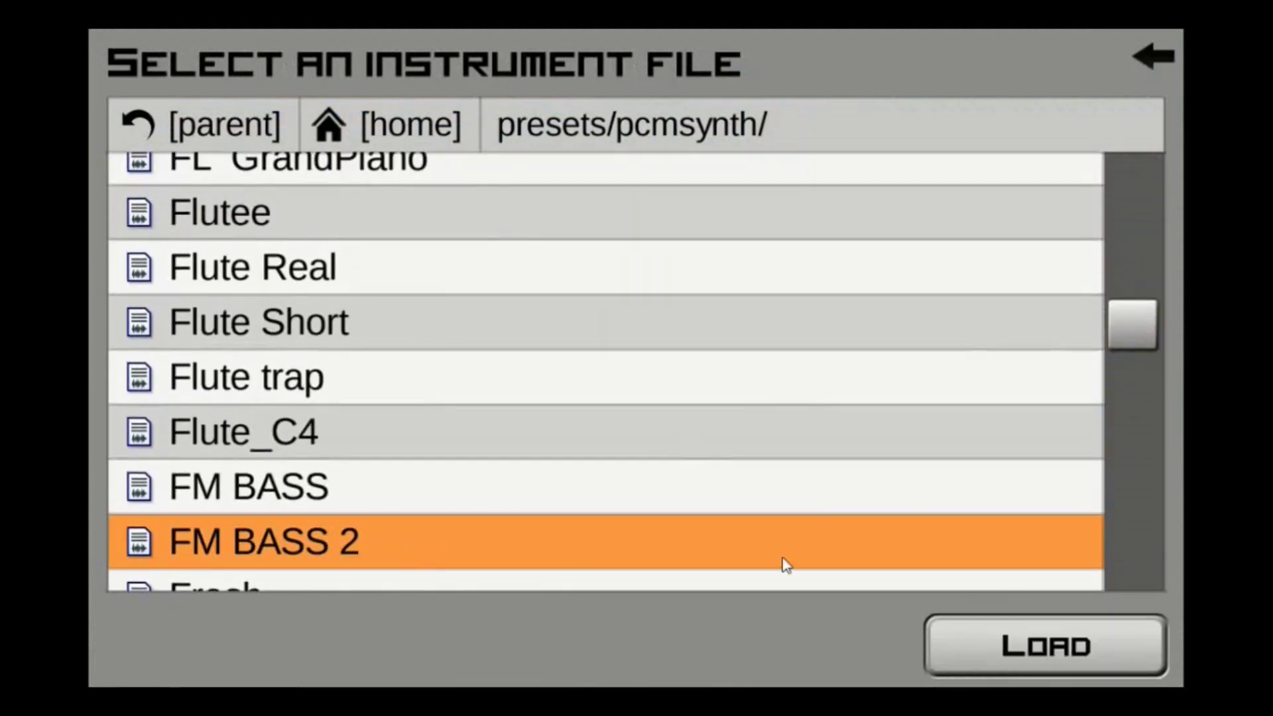
click(1060, 646)
click(159, 580)
click(159, 581)
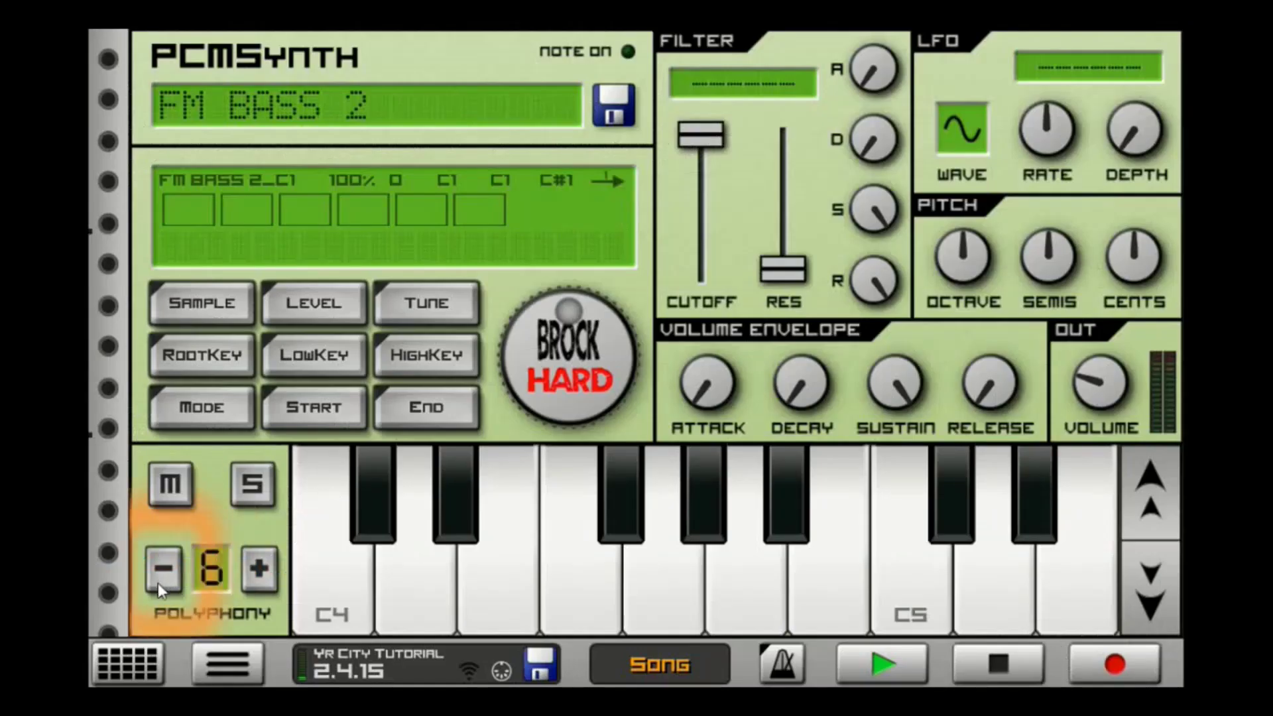
- Limit the PCMSynth to 1 voice and audition E4, D4 and notes in the C2 octave
click(160, 582)
click(159, 582)
click(159, 582)
click(158, 584)
click(158, 584)
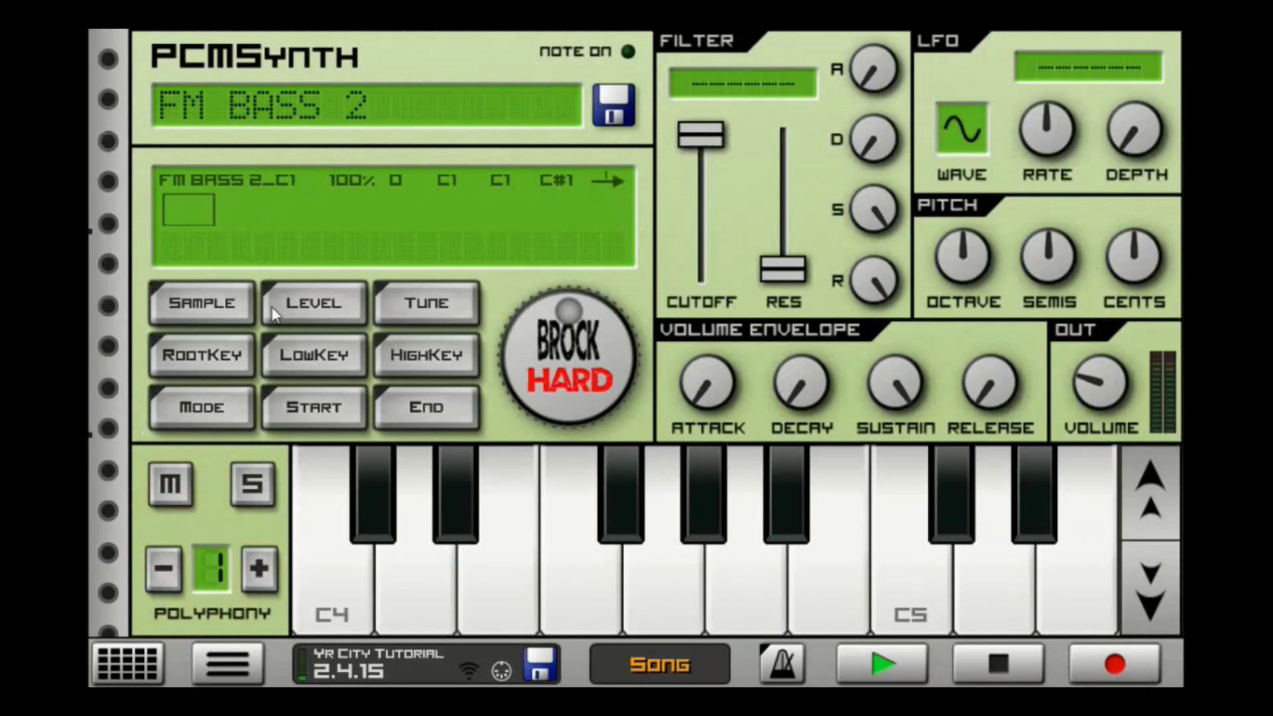
click(480, 551)
click(445, 560)
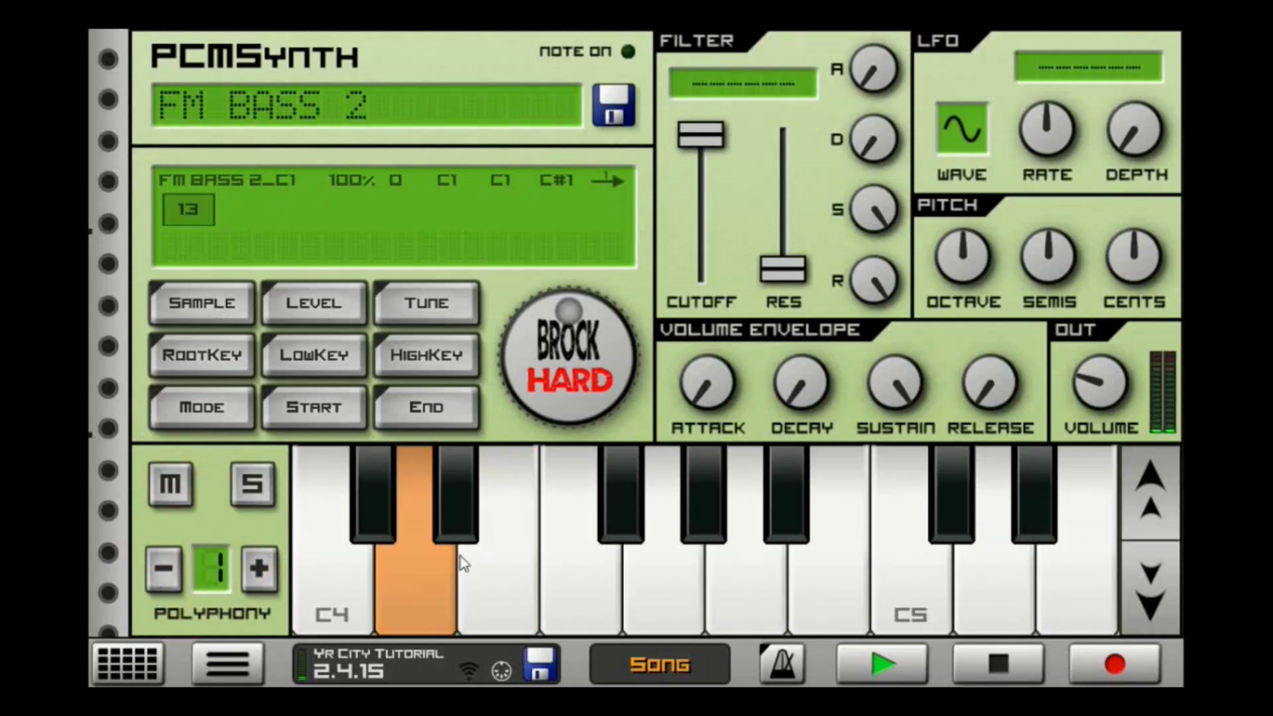
click(1168, 594)
click(656, 590)
click(500, 596)
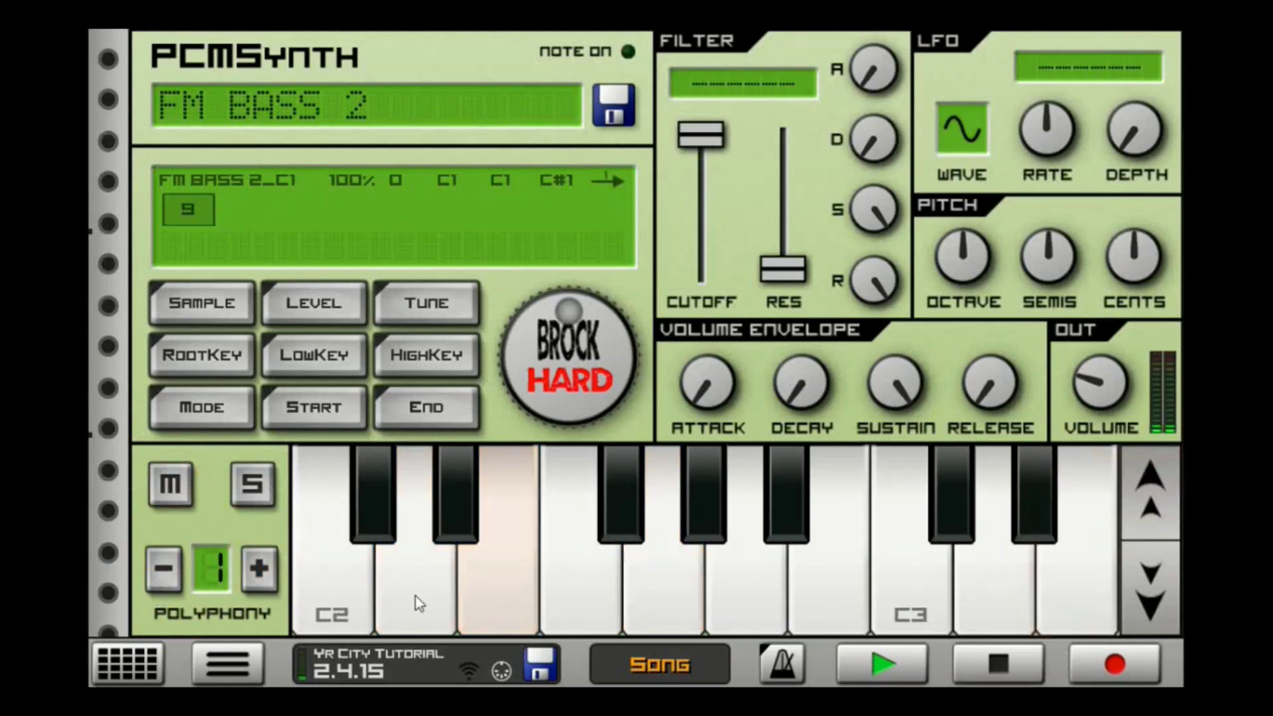
click(412, 595)
click(338, 592)
click(412, 587)
click(519, 582)
click(578, 570)
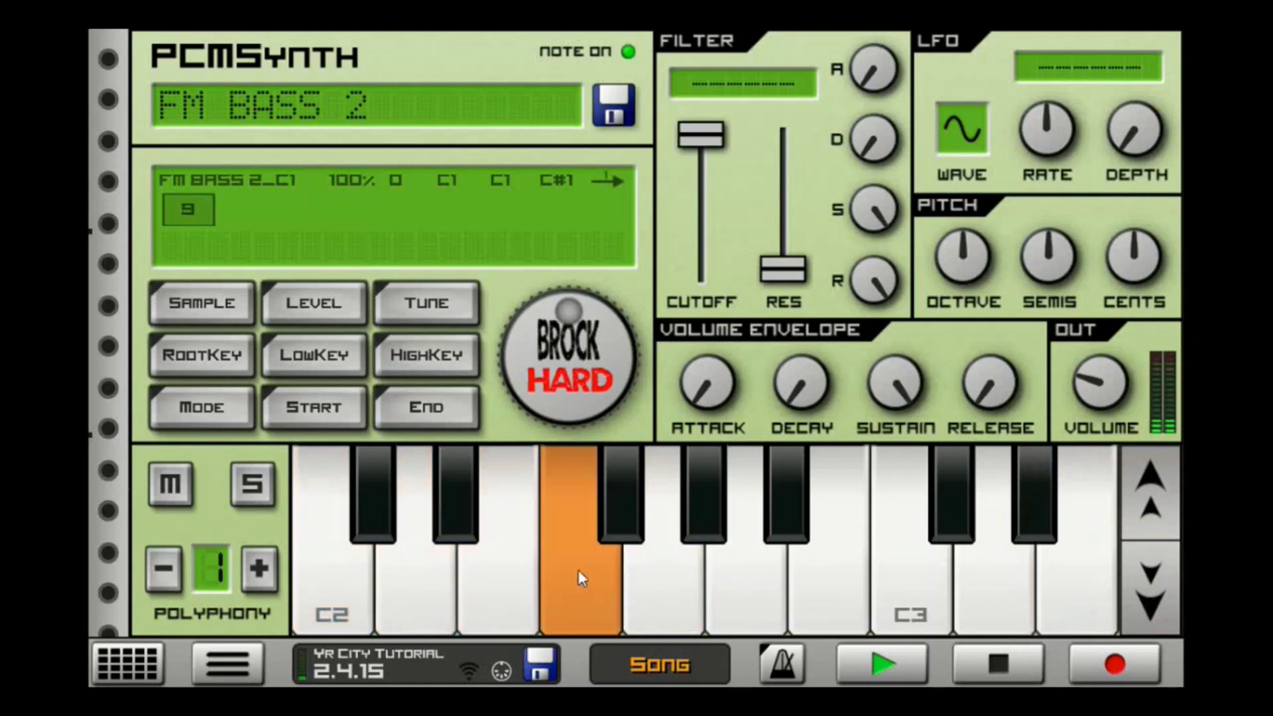
- Play bass notes across the C1 and C2 octaves, then switch to the BUS OUT machine
click(1150, 590)
click(639, 585)
click(525, 602)
click(714, 580)
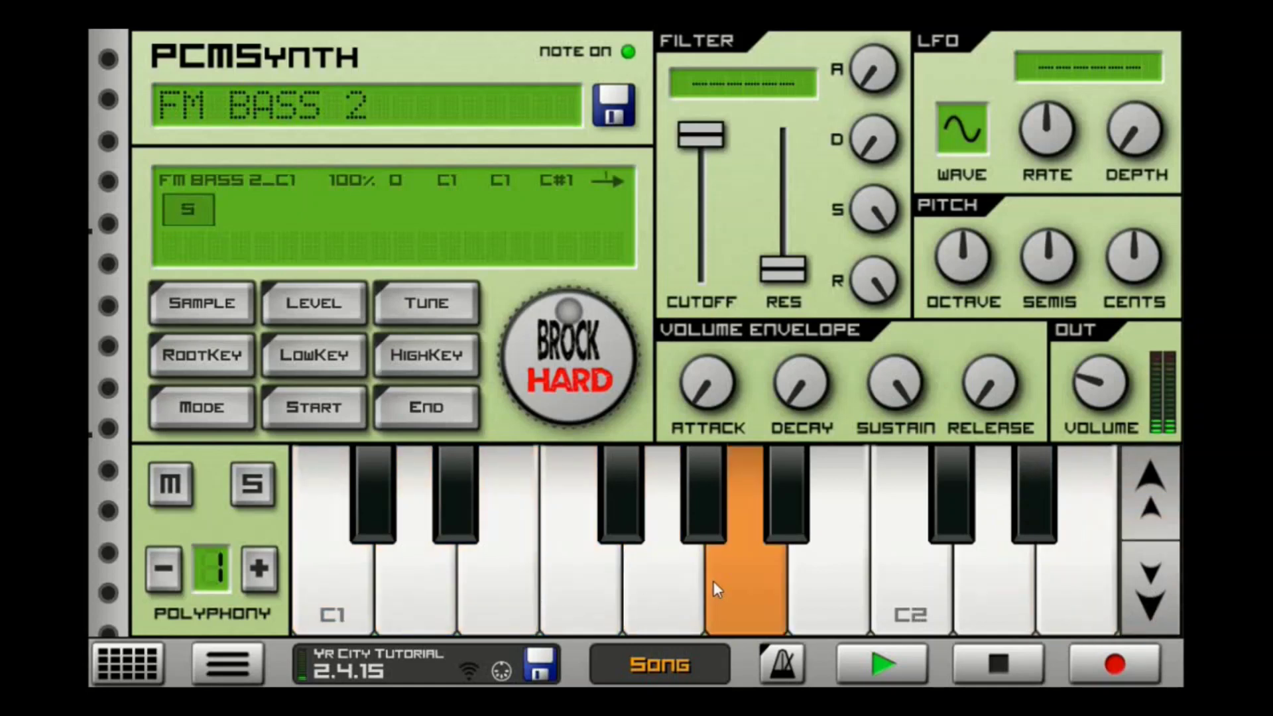
click(894, 527)
click(973, 559)
click(1059, 554)
click(974, 575)
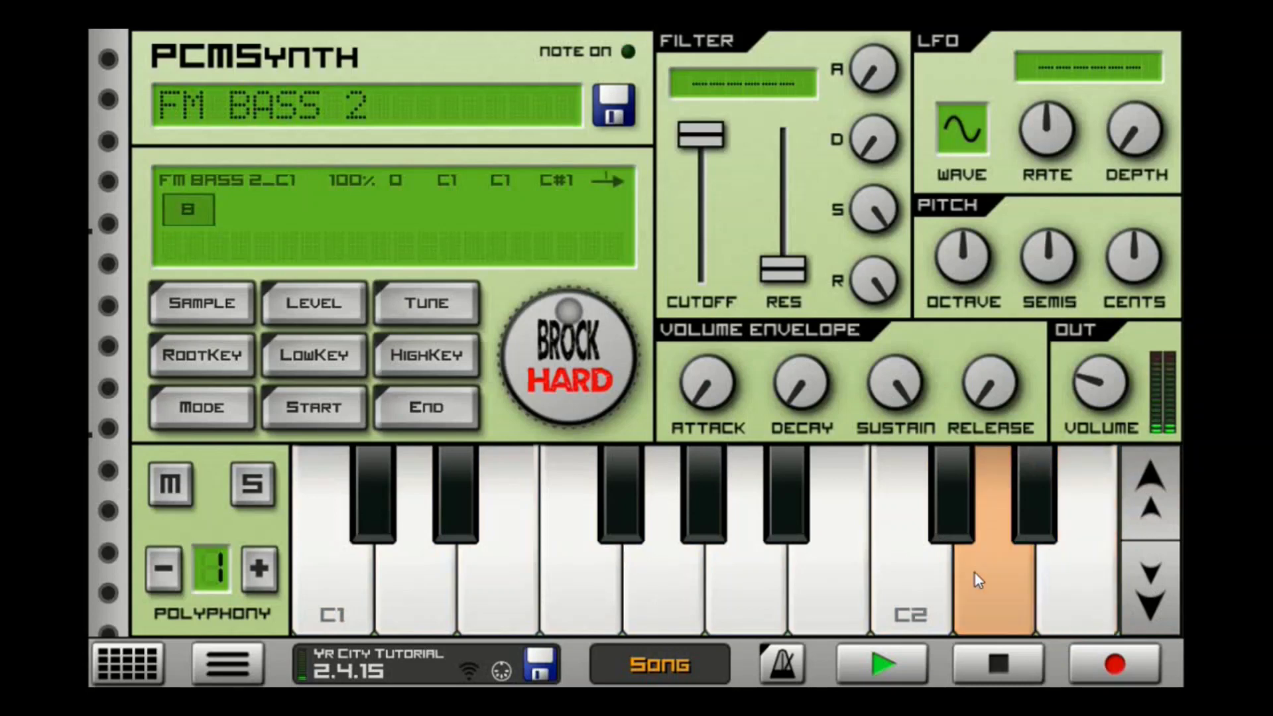
click(1059, 575)
click(1145, 507)
click(995, 577)
click(664, 577)
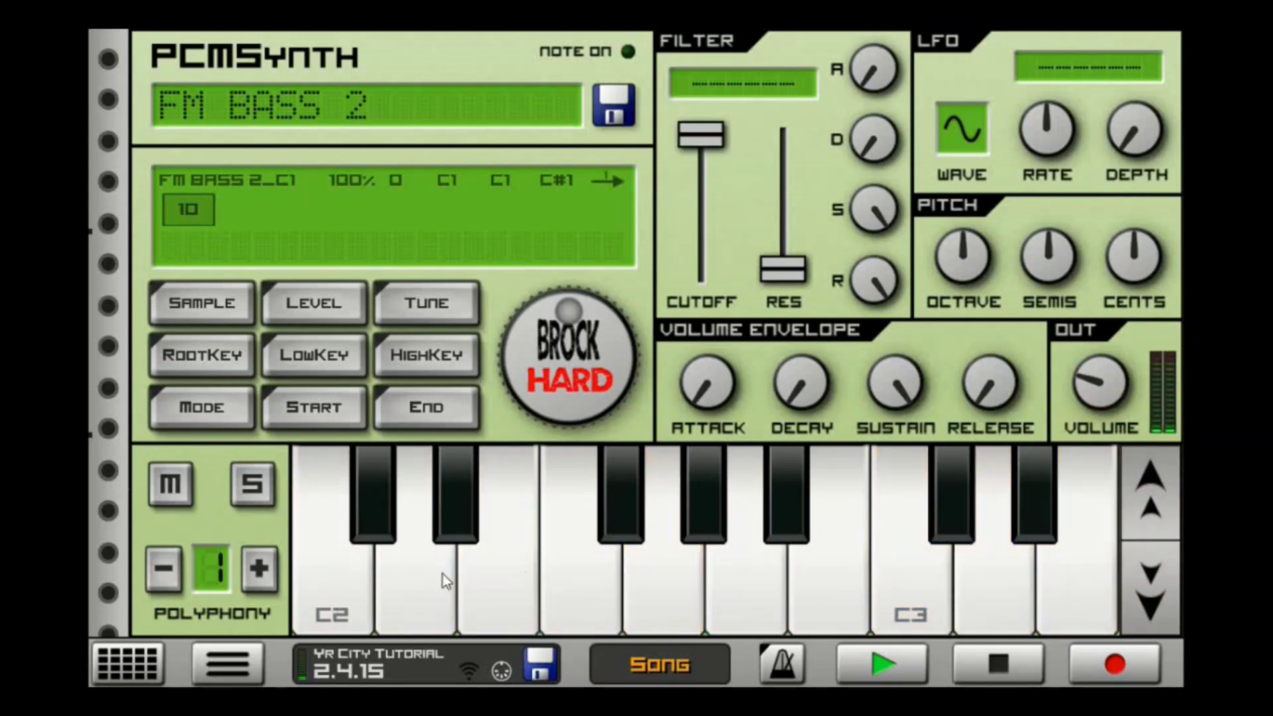
click(416, 577)
click(664, 577)
click(582, 577)
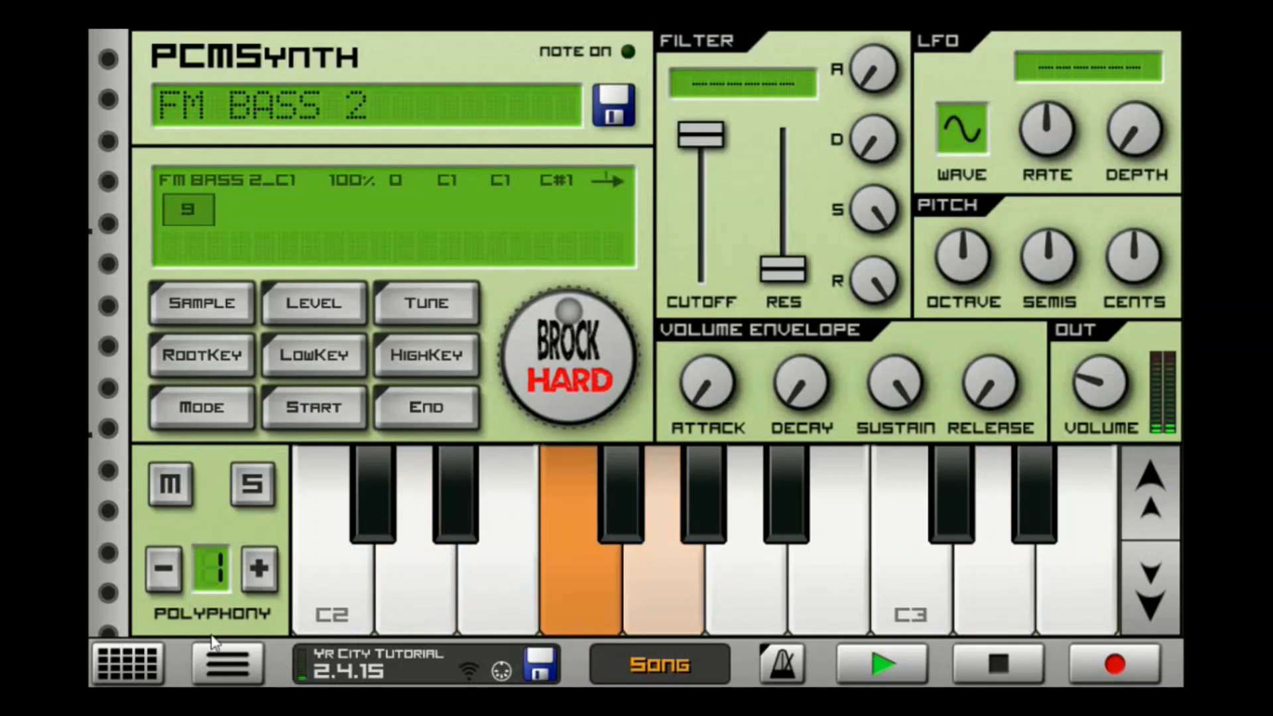
click(119, 661)
click(857, 218)
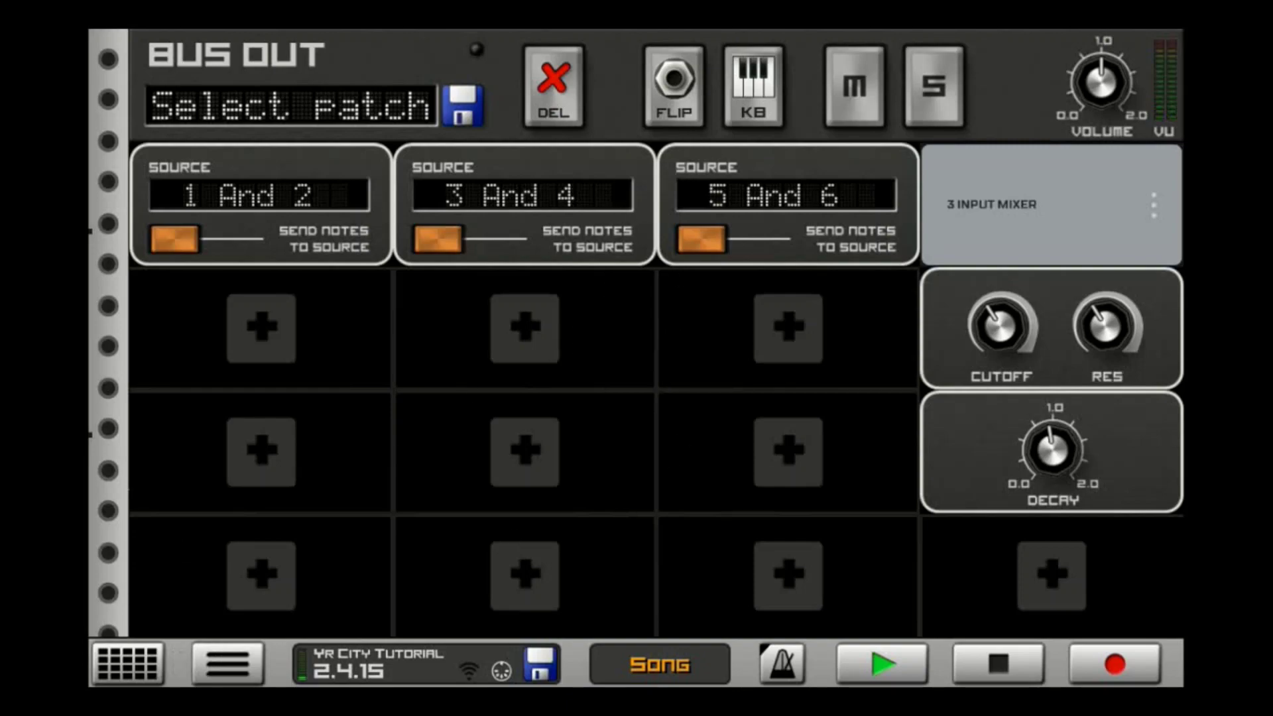
- Return to the FM BASS 2 PCMSynth machine from the machine grid
click(145, 667)
click(850, 333)
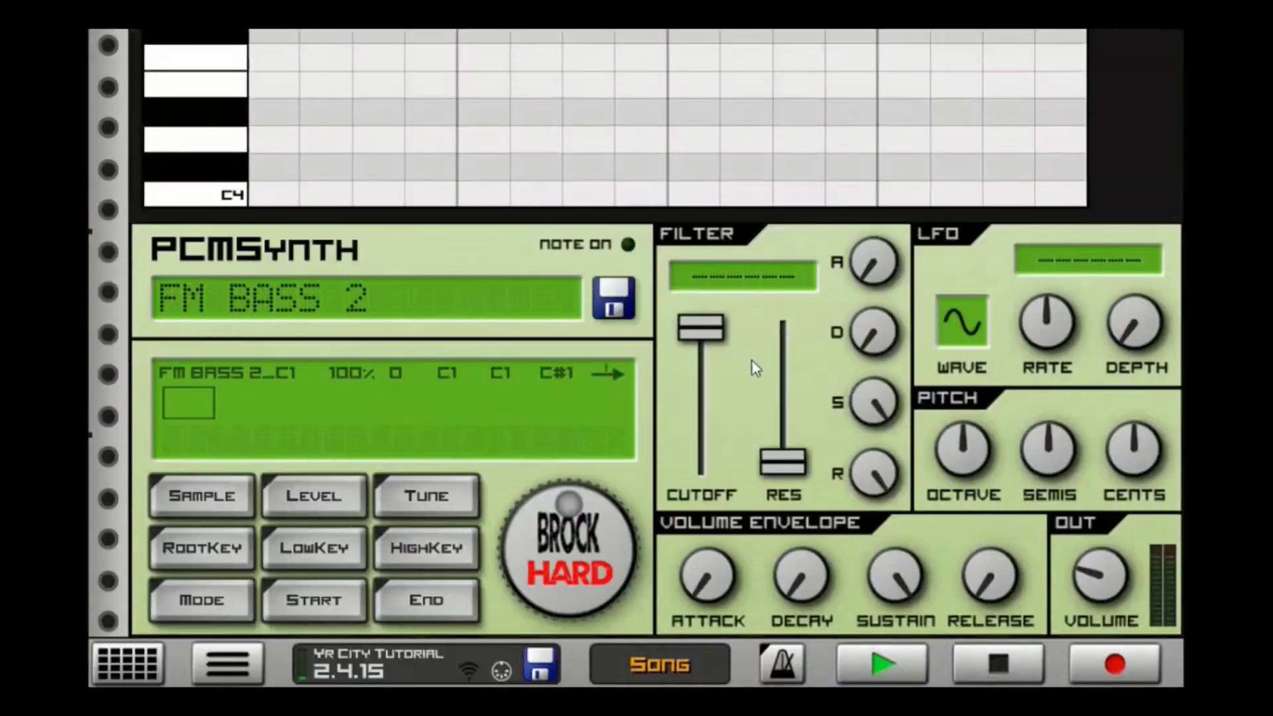